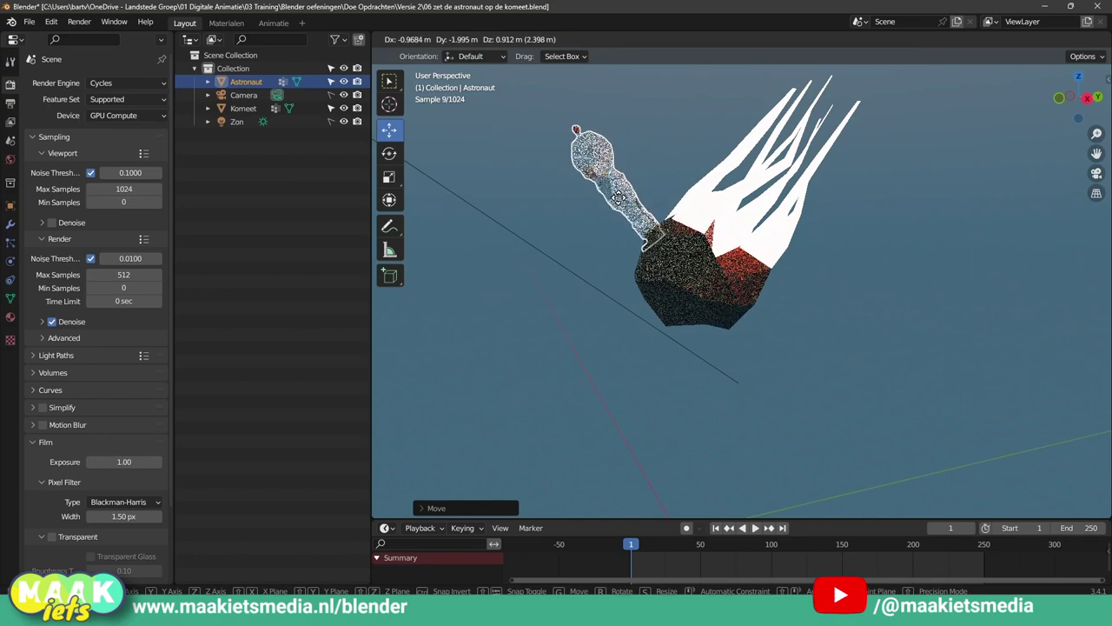
Confirm the astronaut's new position on the comet and orbit the view around it
{"action": "left_click", "coordinate": [668, 234]}
{"action": "middle_click_drag", "start_coordinate": [669, 234], "coordinate": [791, 293]}
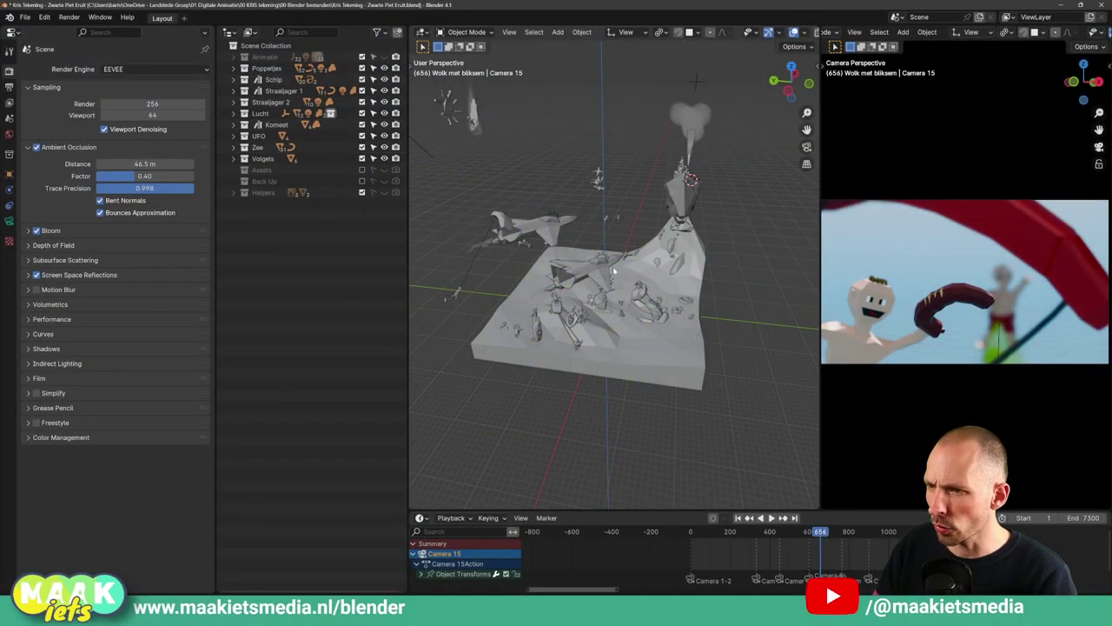
{"action": "middle_click_drag", "start_coordinate": [617, 266], "coordinate": [691, 434]}
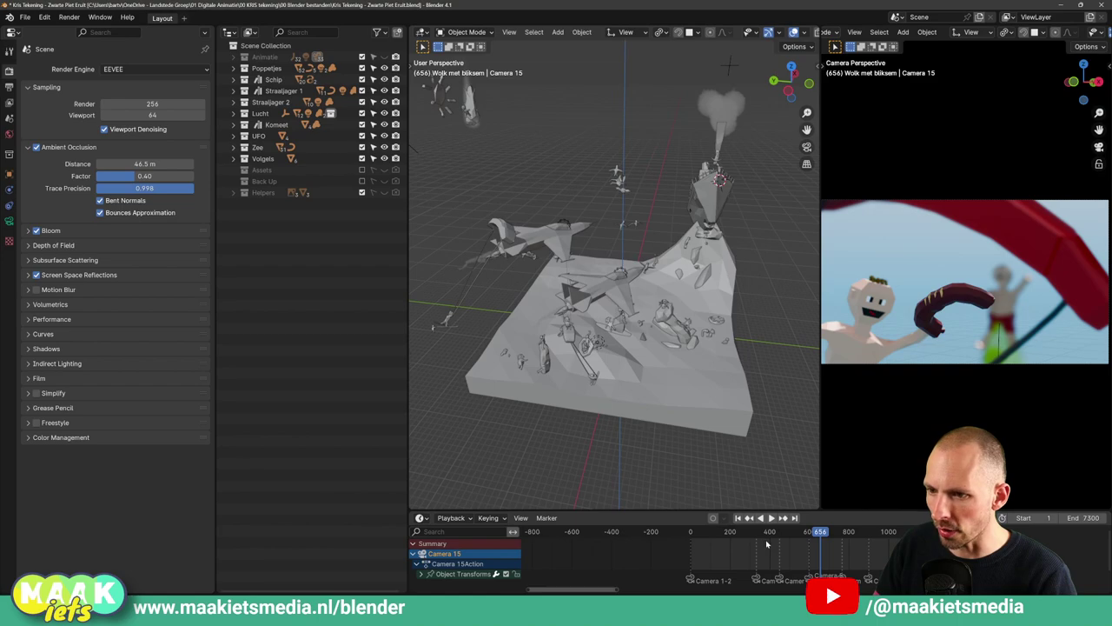
{"action": "middle_click_drag", "start_coordinate": [767, 544], "coordinate": [648, 544]}
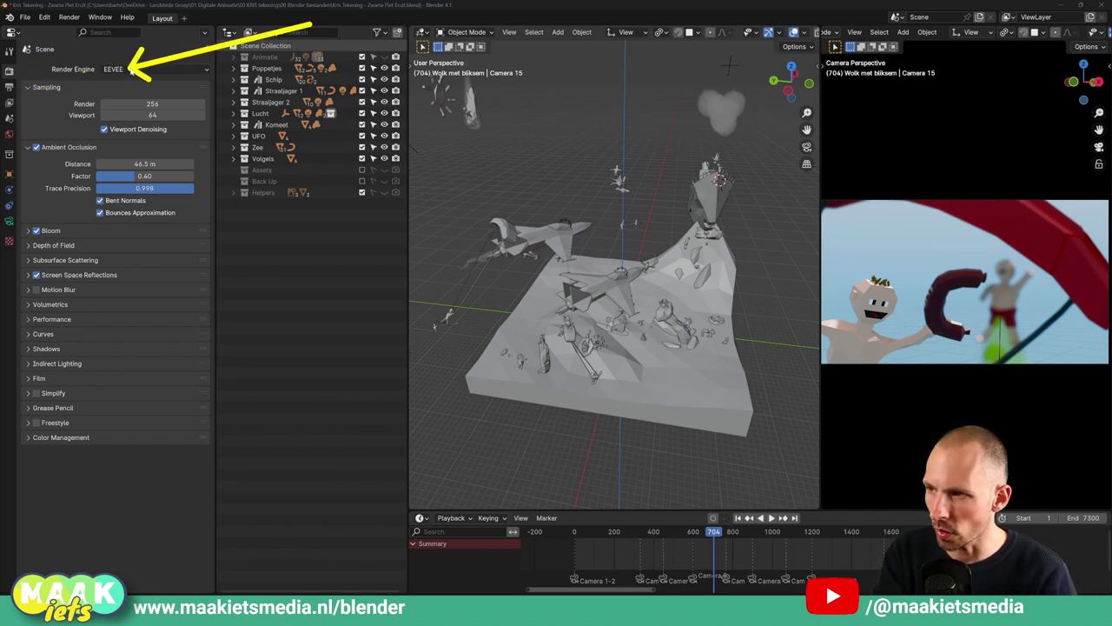
{"action": "left_click", "coordinate": [130, 70]}
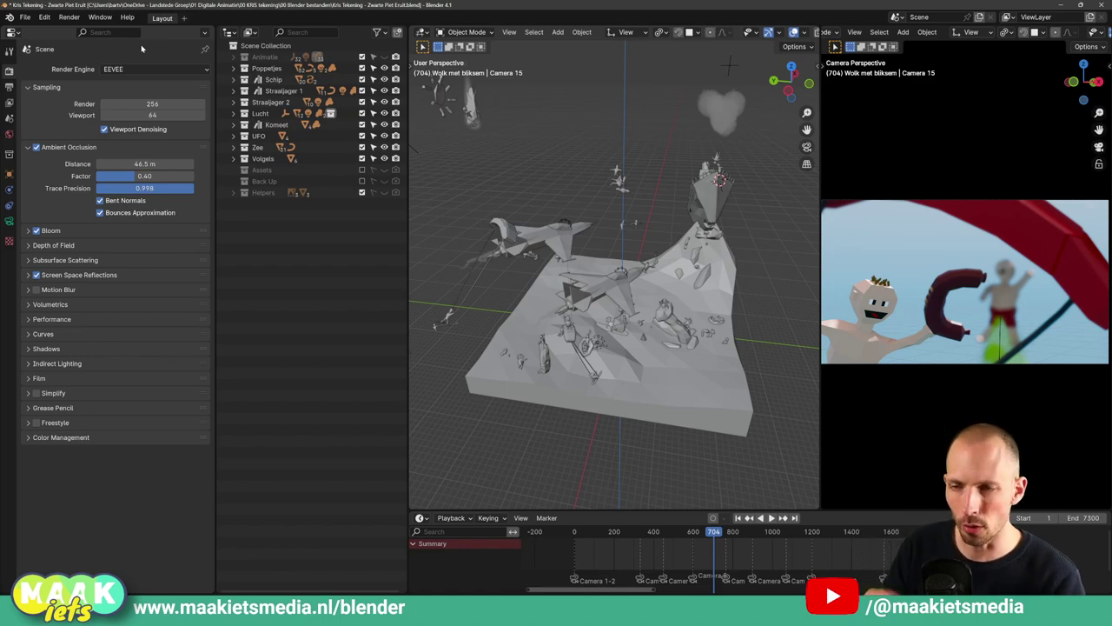
{"action": "scroll", "coordinate": [611, 297], "scroll_direction": "up", "scroll_amount": 2}
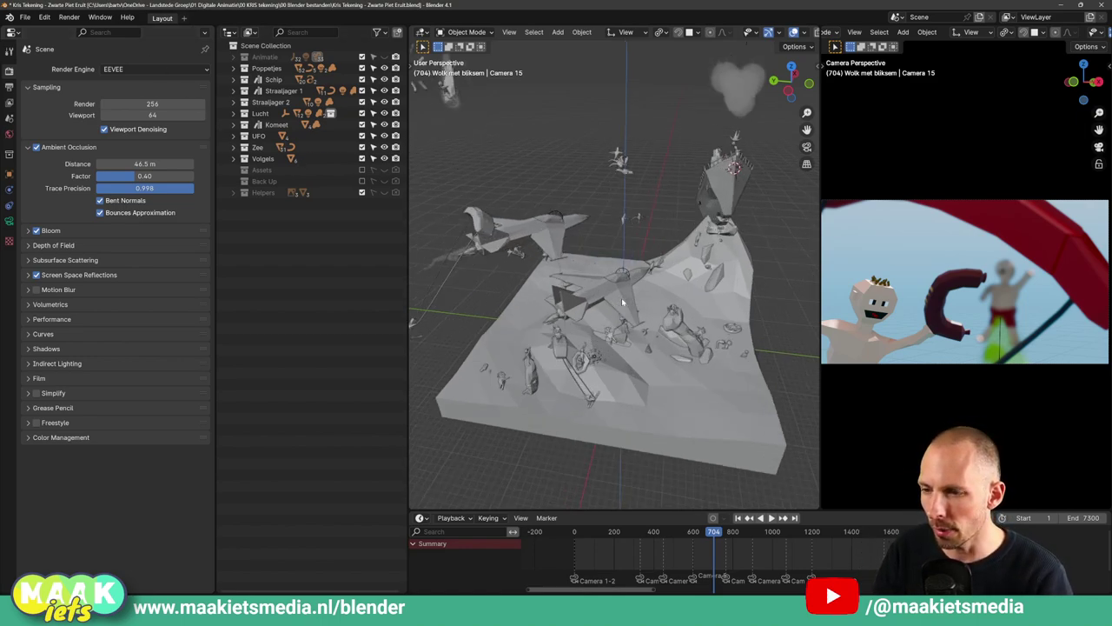
{"action": "scroll", "coordinate": [692, 556], "scroll_direction": "up", "scroll_amount": 1}
{"action": "scroll", "coordinate": [690, 551], "scroll_direction": "up", "scroll_amount": 1}
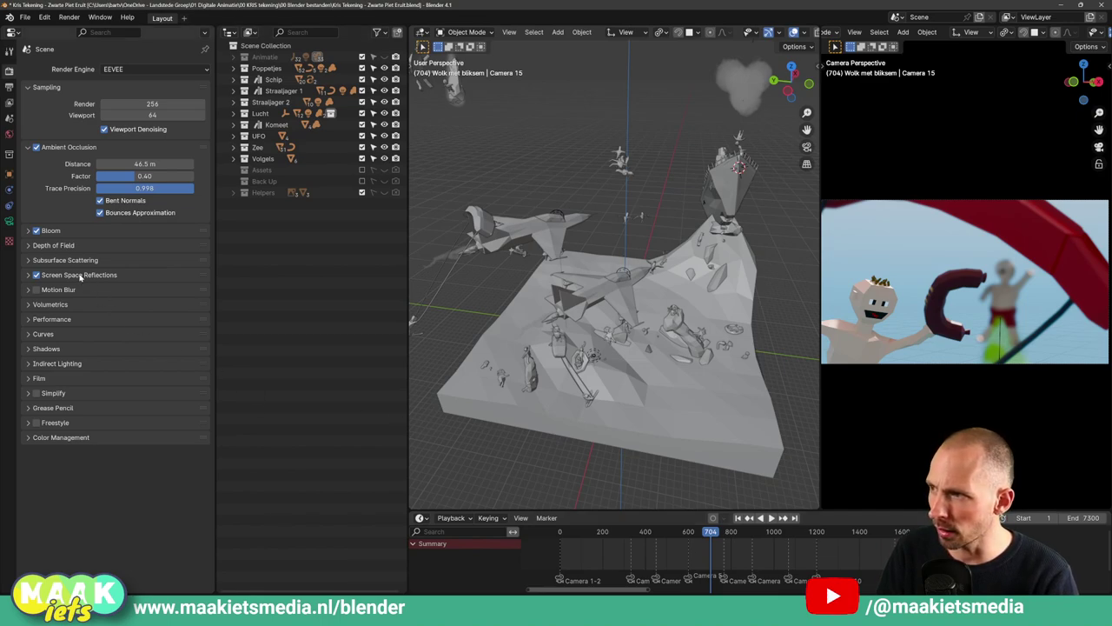
Expand render Depth of Field, unhide the Animatie collection and select Camera 5
{"action": "left_click", "coordinate": [29, 247]}
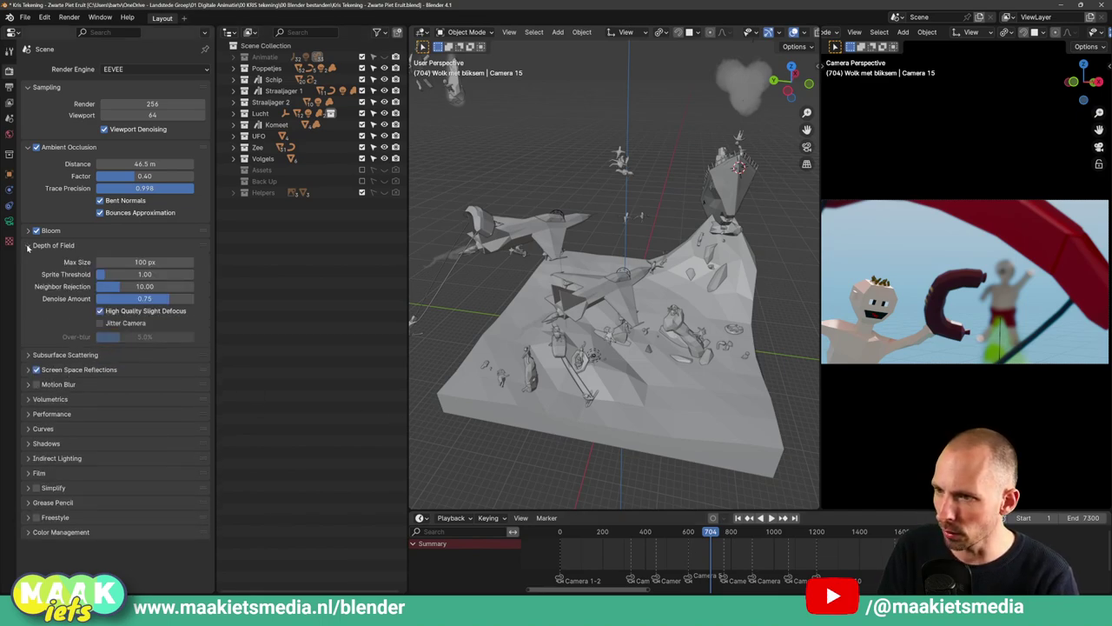
{"action": "left_click", "coordinate": [384, 57]}
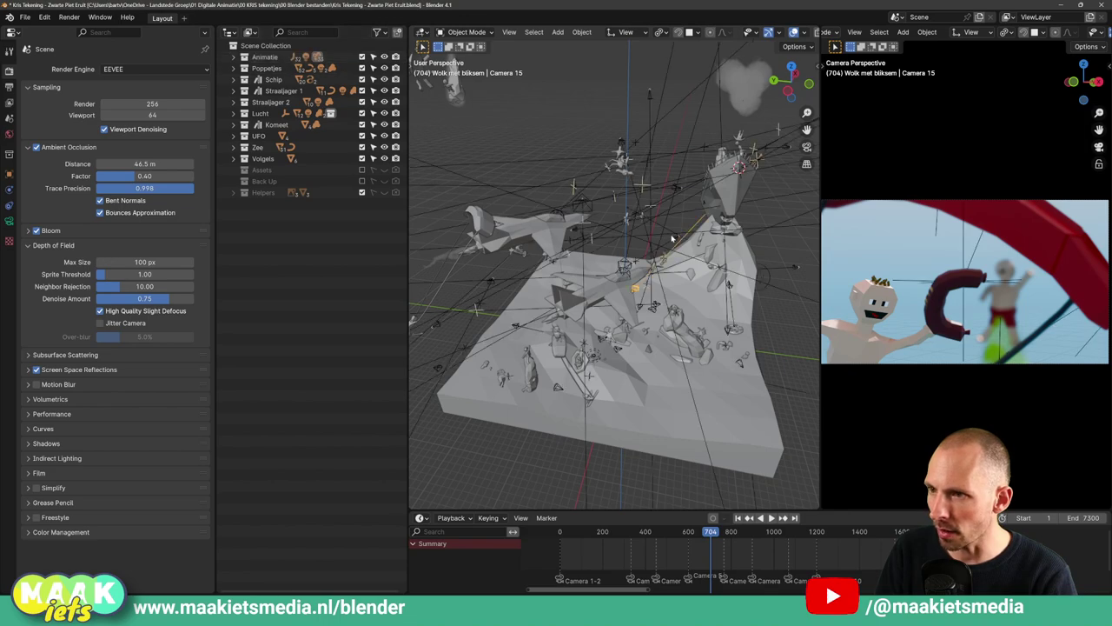
{"action": "scroll", "coordinate": [701, 556], "scroll_direction": "up", "scroll_amount": 5}
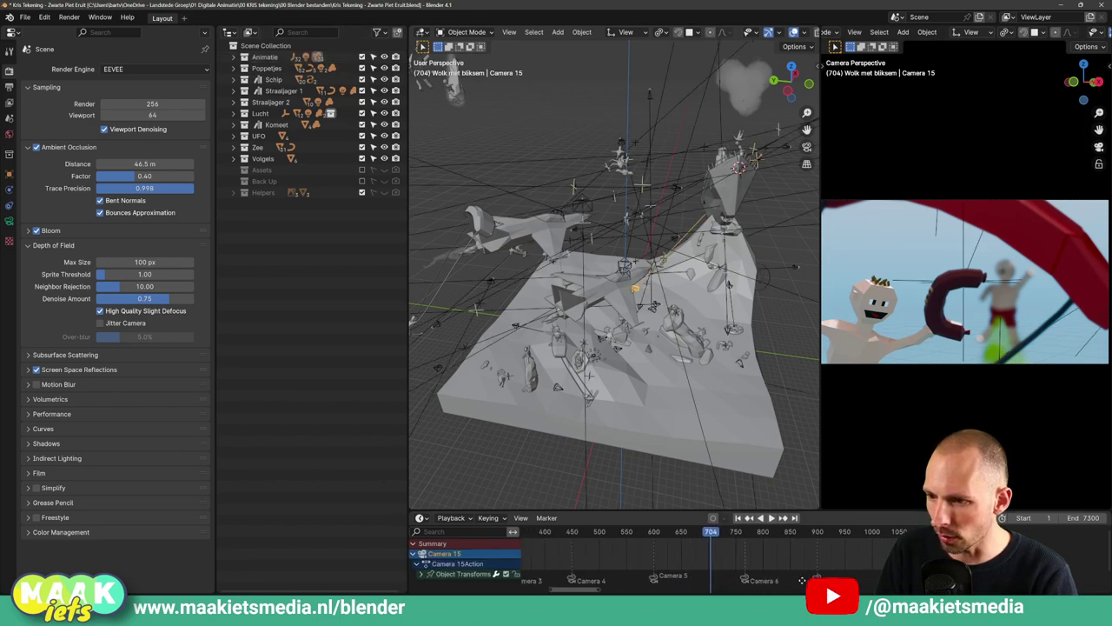
{"action": "left_click", "coordinate": [233, 58]}
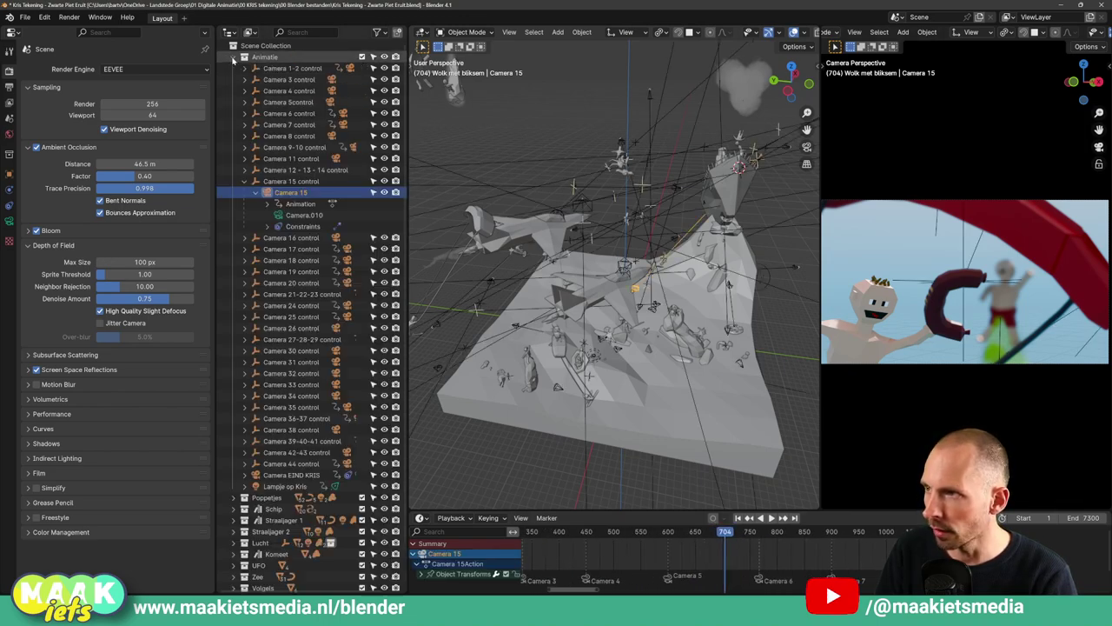
{"action": "left_click", "coordinate": [243, 101]}
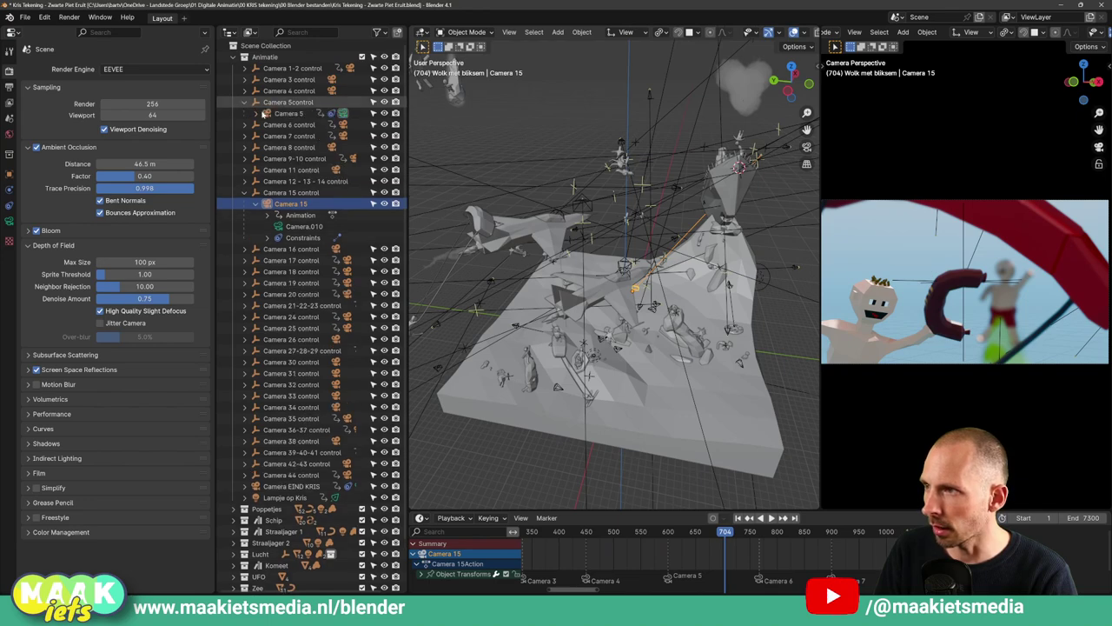
{"action": "left_click", "coordinate": [289, 113]}
{"action": "scroll", "coordinate": [648, 223], "scroll_direction": "up", "scroll_amount": 5}
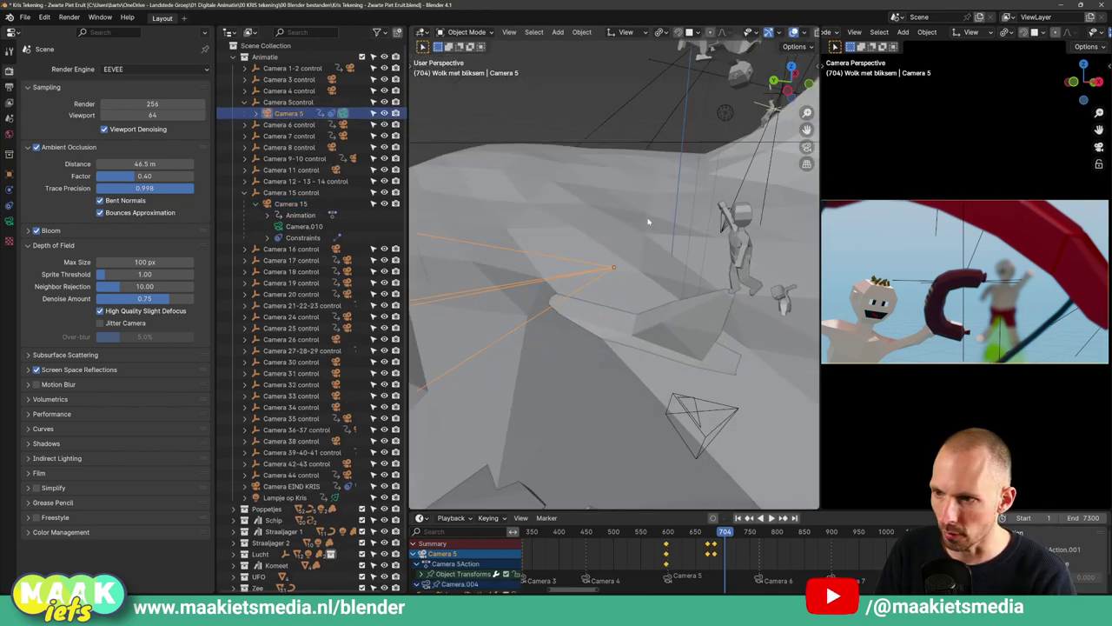
{"action": "mouse_move", "coordinate": [612, 293]}
{"action": "middle_mouse_down"}
{"action": "mouse_move", "coordinate": [530, 244]}
{"action": "mouse_move", "coordinate": [605, 253]}
{"action": "mouse_move", "coordinate": [596, 278]}
{"action": "mouse_move", "coordinate": [553, 277]}
{"action": "middle_mouse_up"}
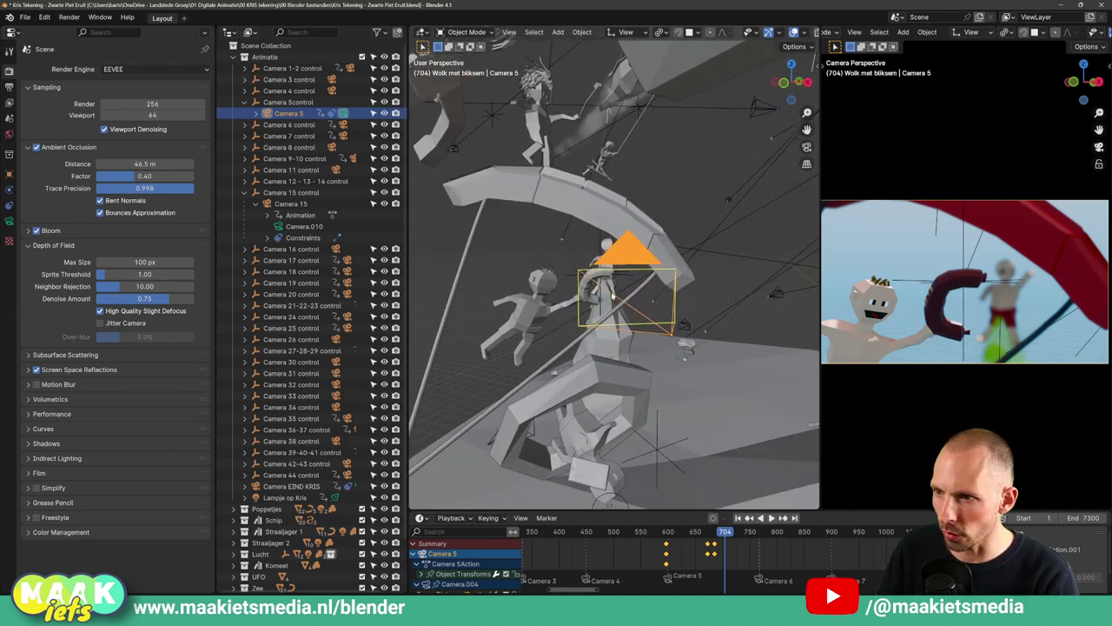
Inspect the Worst 2, Man - scheet and Poppetje Worst figures, then reselect Camera 5
{"action": "left_click", "coordinate": [543, 278]}
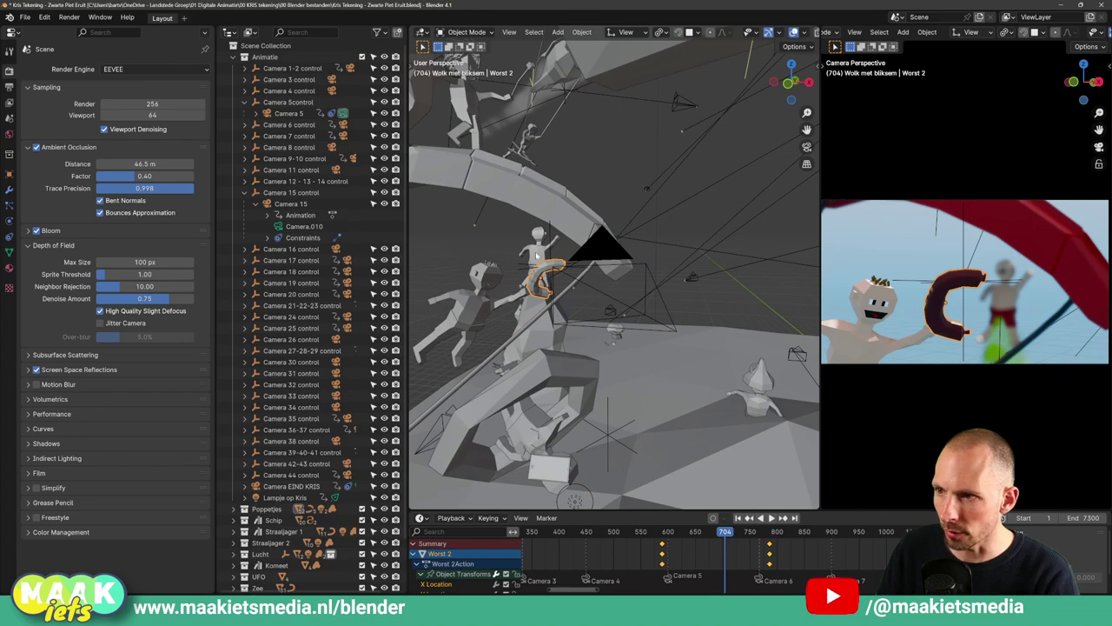
{"action": "left_click", "coordinate": [536, 253]}
{"action": "mouse_move", "coordinate": [605, 305]}
{"action": "middle_mouse_down"}
{"action": "mouse_move", "coordinate": [492, 292]}
{"action": "mouse_move", "coordinate": [558, 246]}
{"action": "middle_mouse_up"}
{"action": "left_click", "coordinate": [481, 288]}
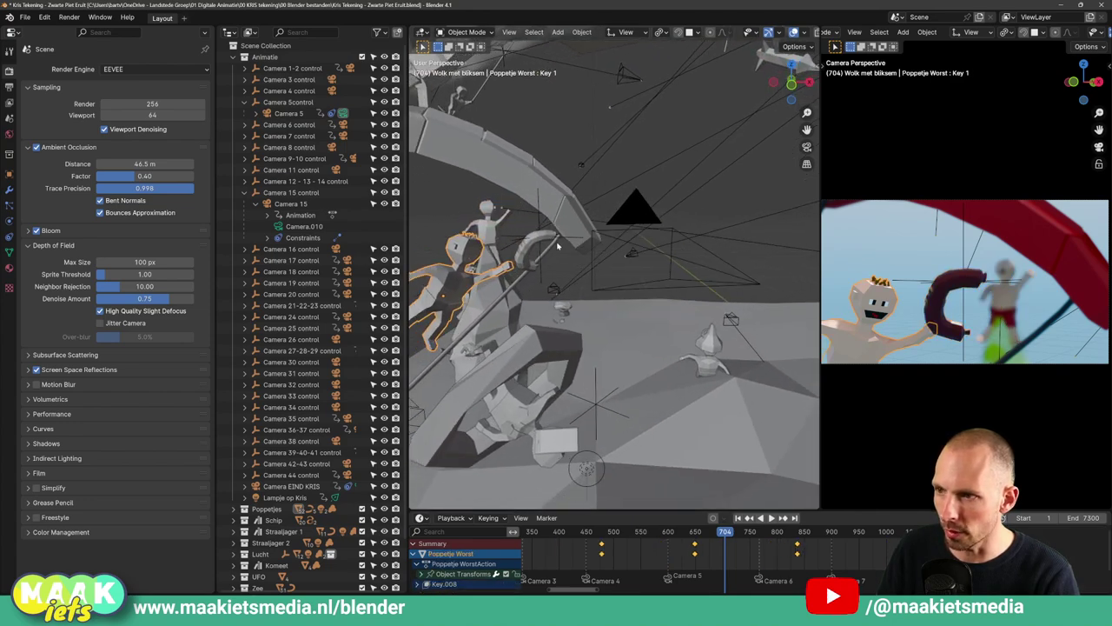
{"action": "left_click", "coordinate": [637, 217]}
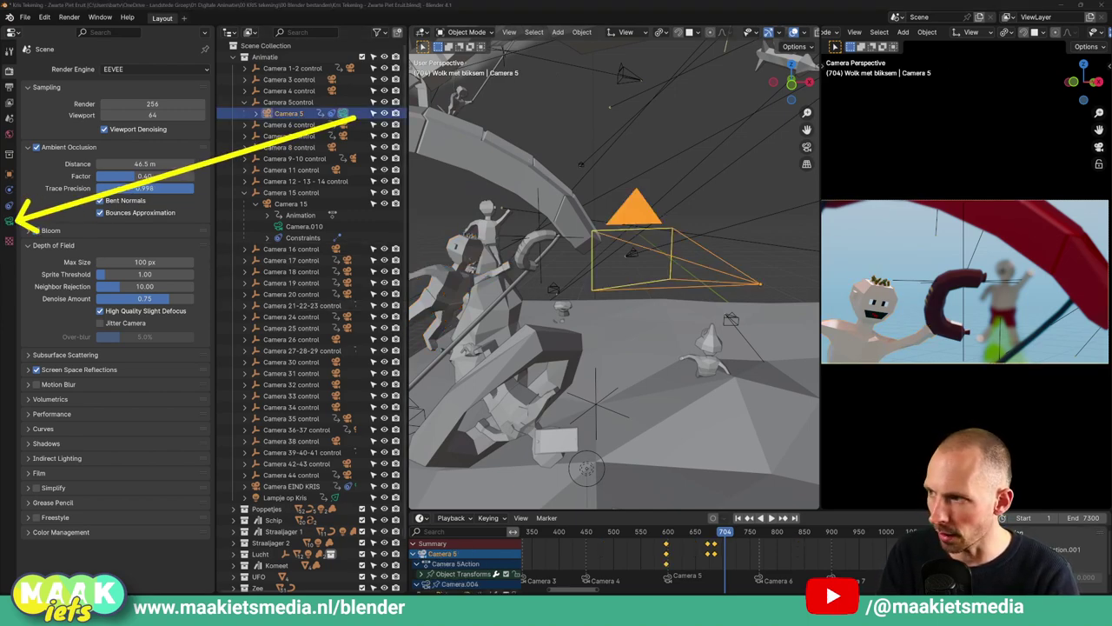
Compare Camera 5's depth of field off and on, then reopen the render Depth of Field settings
{"action": "left_click", "coordinate": [9, 221]}
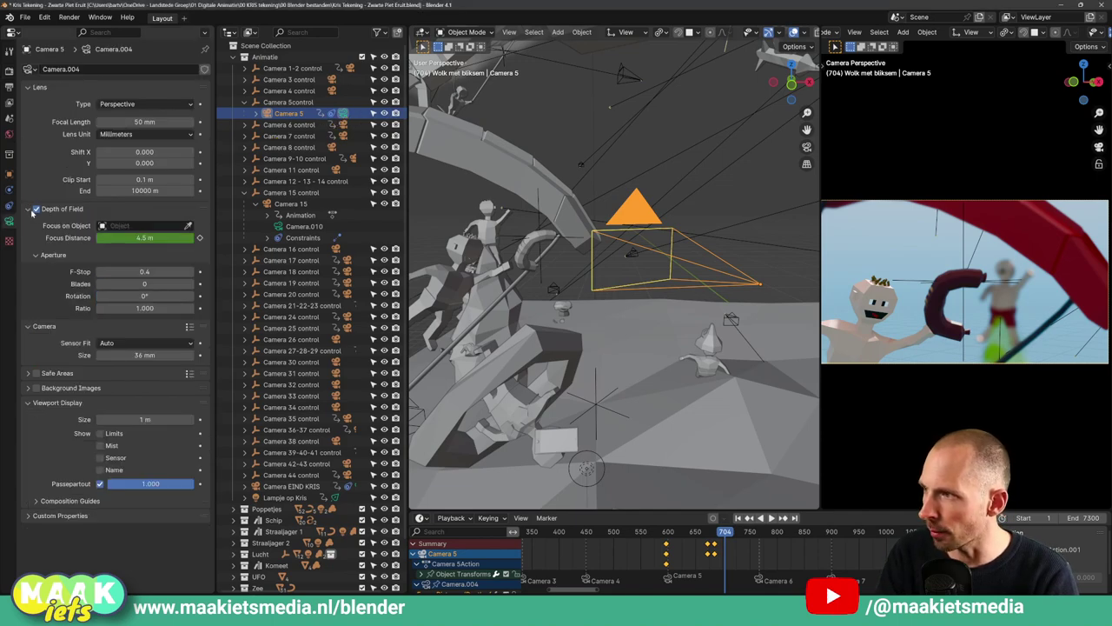
{"action": "left_click", "coordinate": [36, 210]}
{"action": "left_click", "coordinate": [37, 210]}
{"action": "left_click", "coordinate": [36, 209]}
{"action": "left_click", "coordinate": [37, 209]}
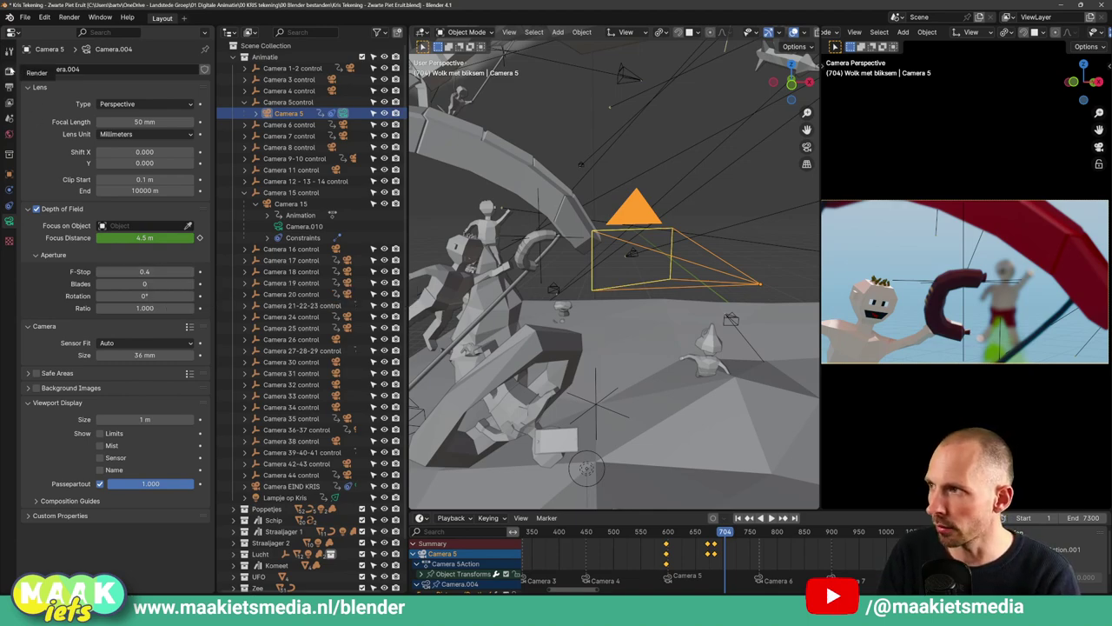
{"action": "left_click", "coordinate": [8, 70]}
{"action": "double_click", "coordinate": [27, 247]}
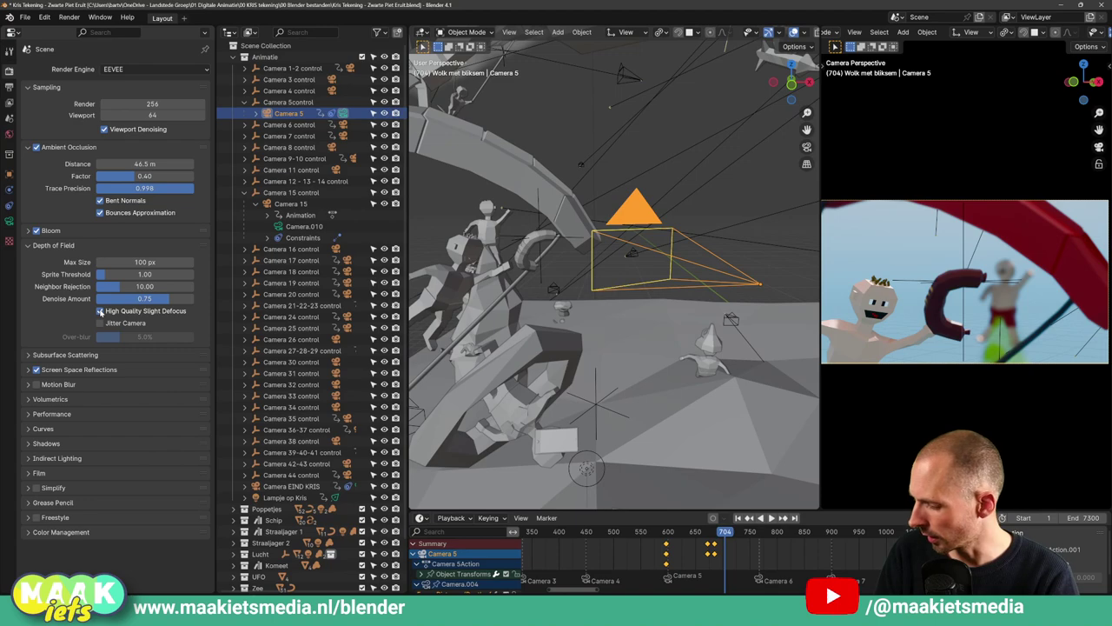
{"action": "left_click", "coordinate": [29, 88]}
{"action": "left_click", "coordinate": [28, 89]}
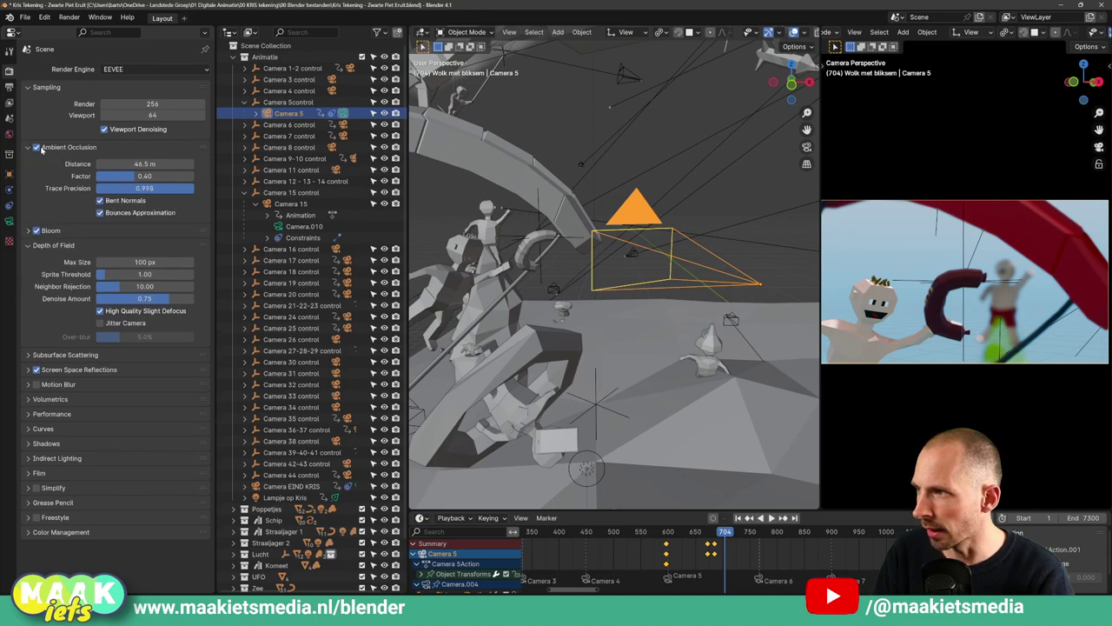
{"action": "left_click", "coordinate": [36, 147]}
{"action": "left_click", "coordinate": [37, 148]}
{"action": "left_click", "coordinate": [37, 148]}
{"action": "left_click", "coordinate": [36, 147]}
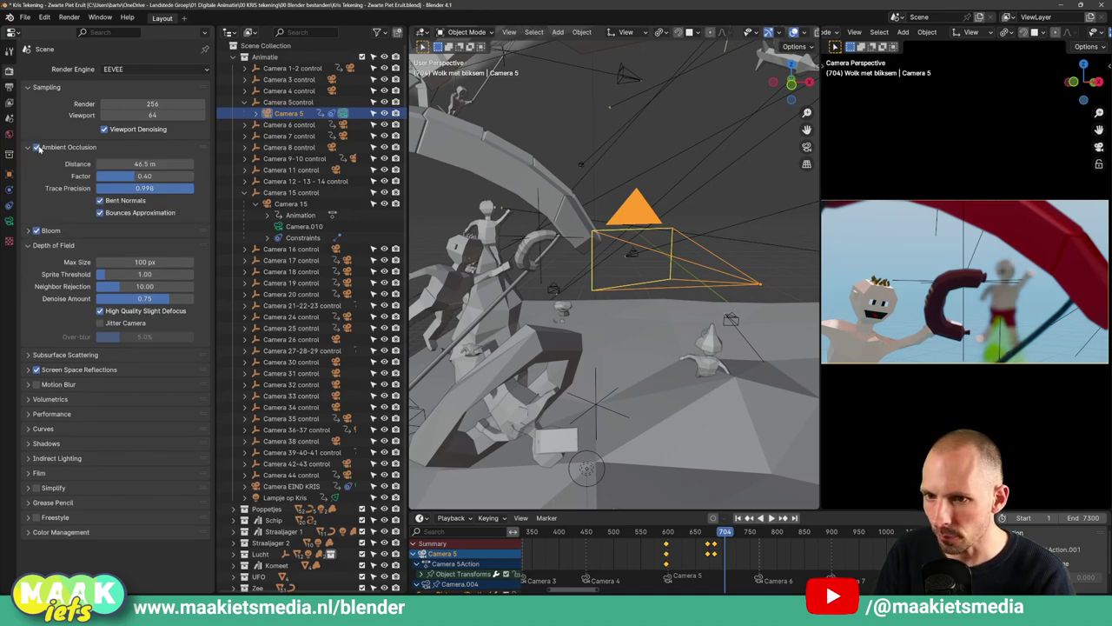
{"action": "left_click", "coordinate": [36, 148]}
{"action": "left_click", "coordinate": [37, 148]}
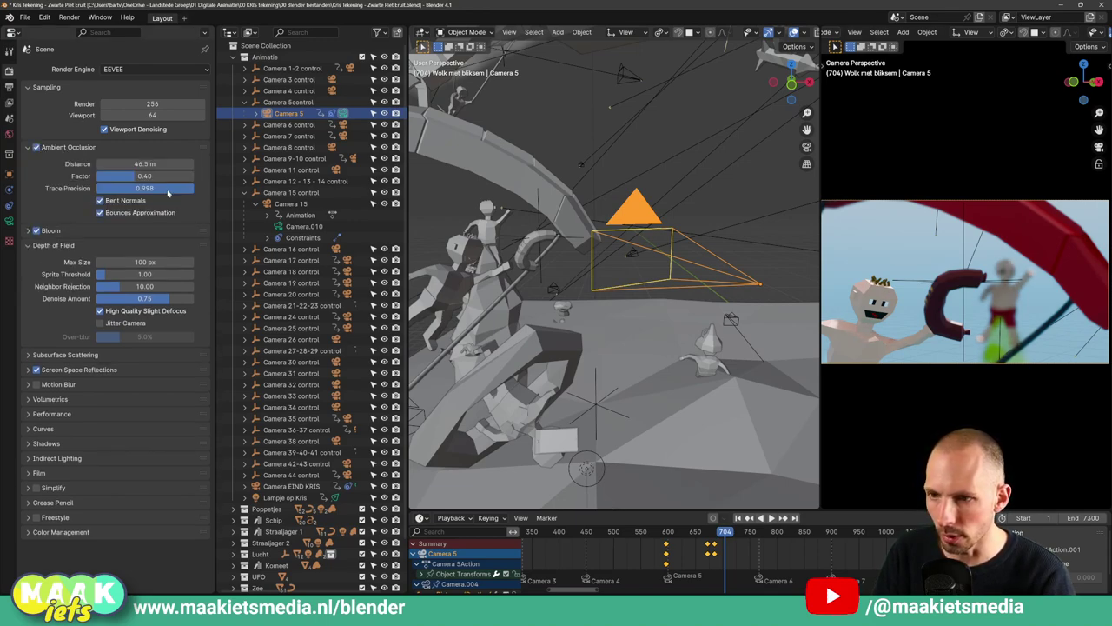
{"action": "left_click", "coordinate": [37, 147]}
{"action": "left_click", "coordinate": [37, 148]}
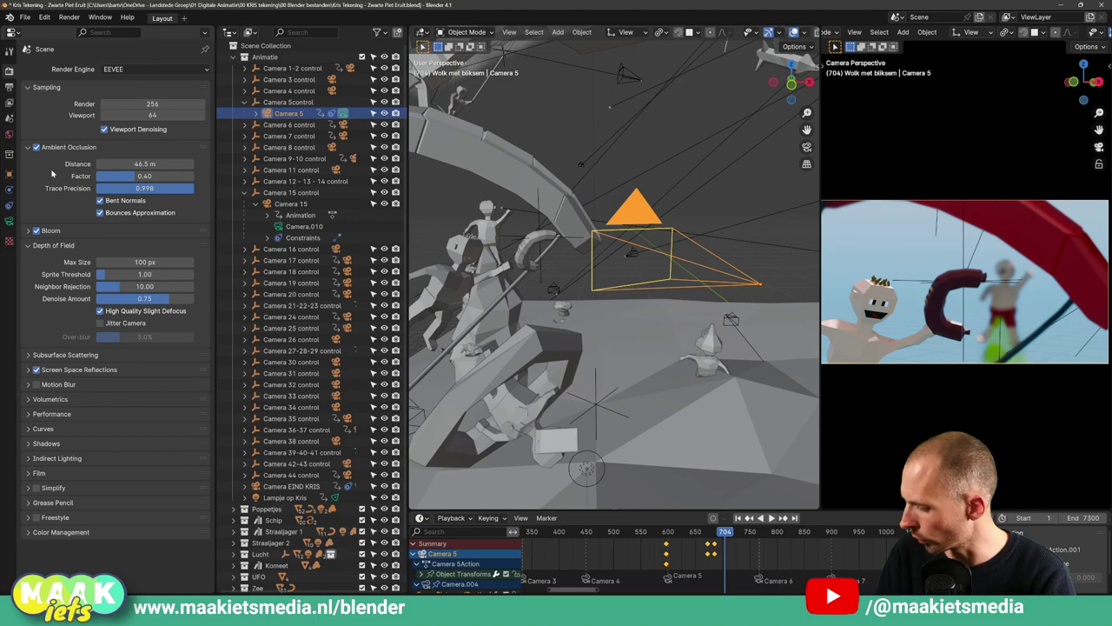
Expand the Bloom settings, jump to frame 820 and hide overlays in the camera preview
{"action": "left_click", "coordinate": [31, 231]}
{"action": "left_click", "coordinate": [787, 531]}
{"action": "scroll", "coordinate": [808, 543], "scroll_direction": "down", "scroll_amount": 5}
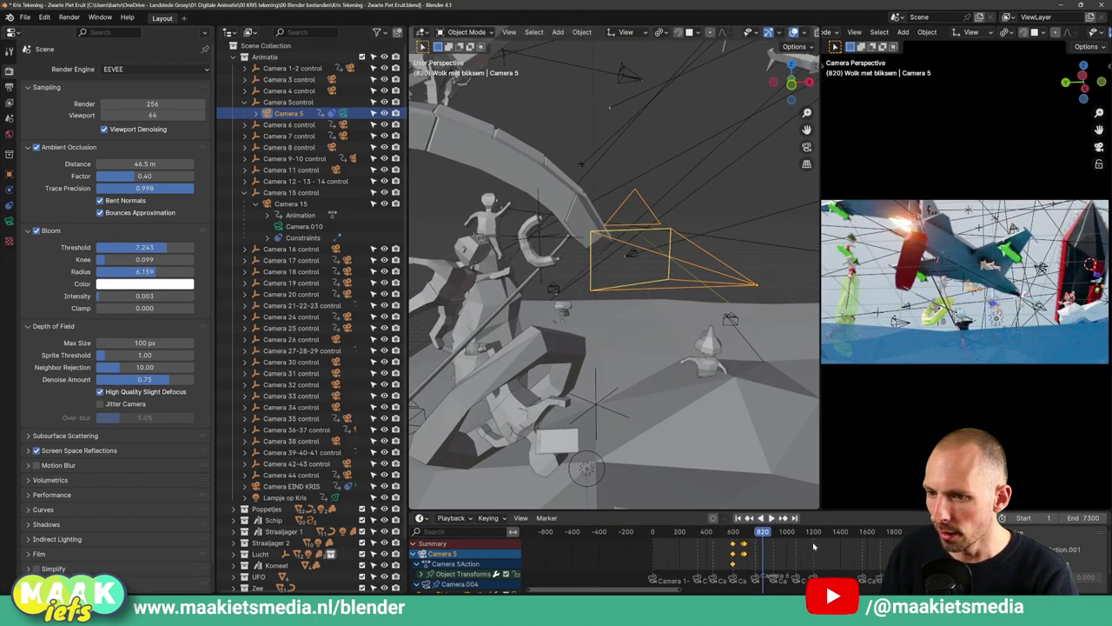
{"action": "scroll", "coordinate": [819, 547], "scroll_direction": "down", "scroll_amount": 5}
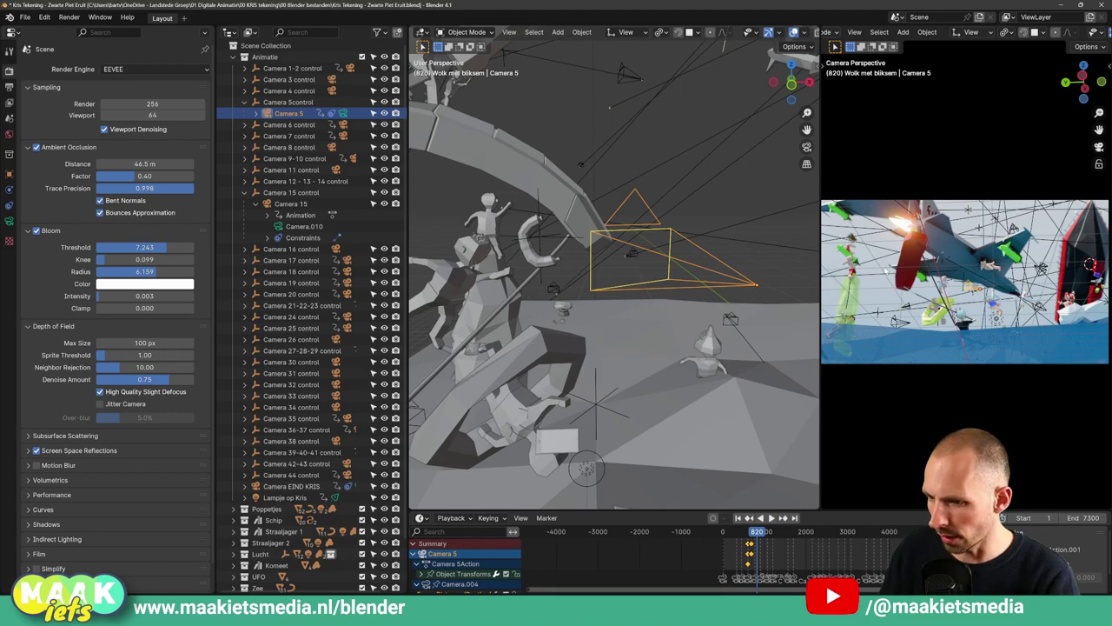
{"action": "scroll", "coordinate": [1071, 41], "scroll_direction": "down", "scroll_amount": 5}
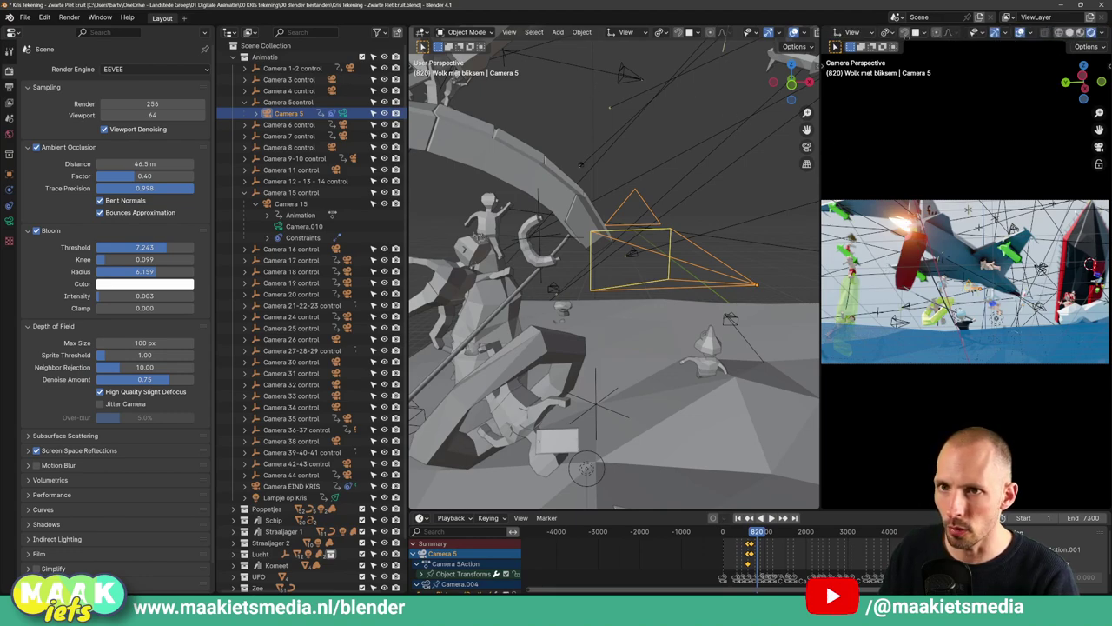
{"action": "left_click", "coordinate": [1017, 33]}
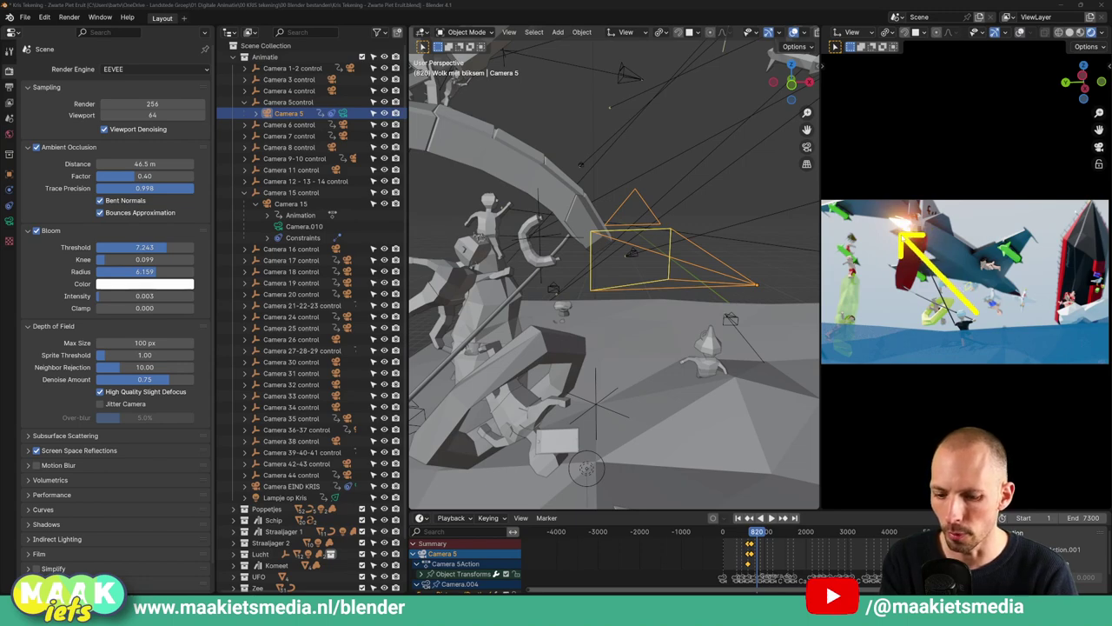
Toggle Bloom off and on repeatedly to compare the glow, leaving it enabled
{"action": "left_click", "coordinate": [36, 231]}
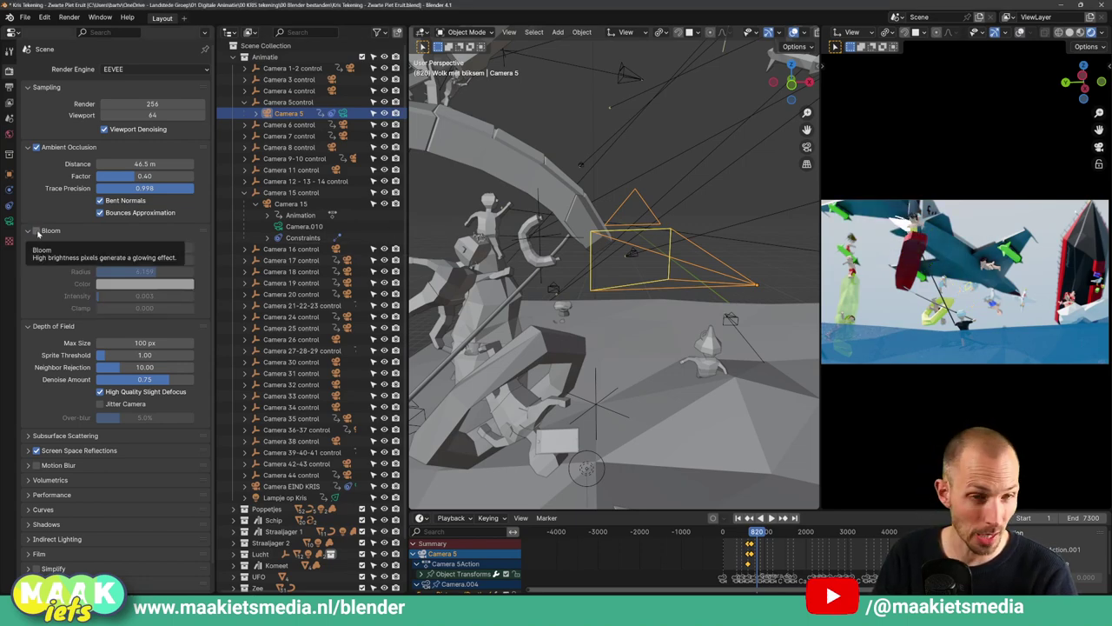
{"action": "left_click", "coordinate": [36, 231]}
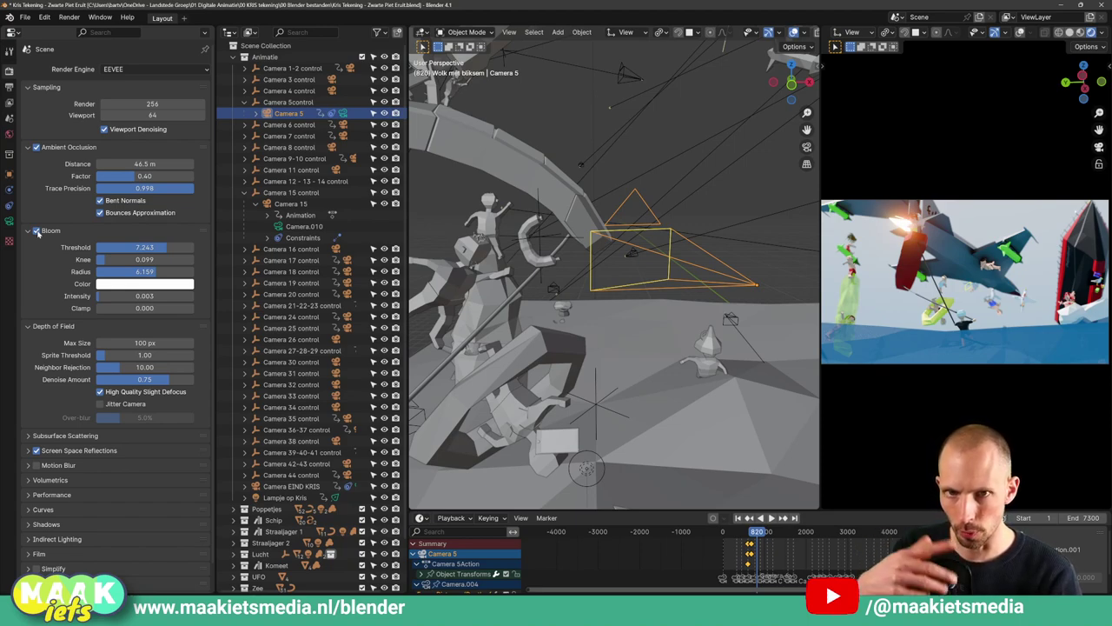
{"action": "left_click", "coordinate": [37, 231]}
{"action": "left_click", "coordinate": [37, 231]}
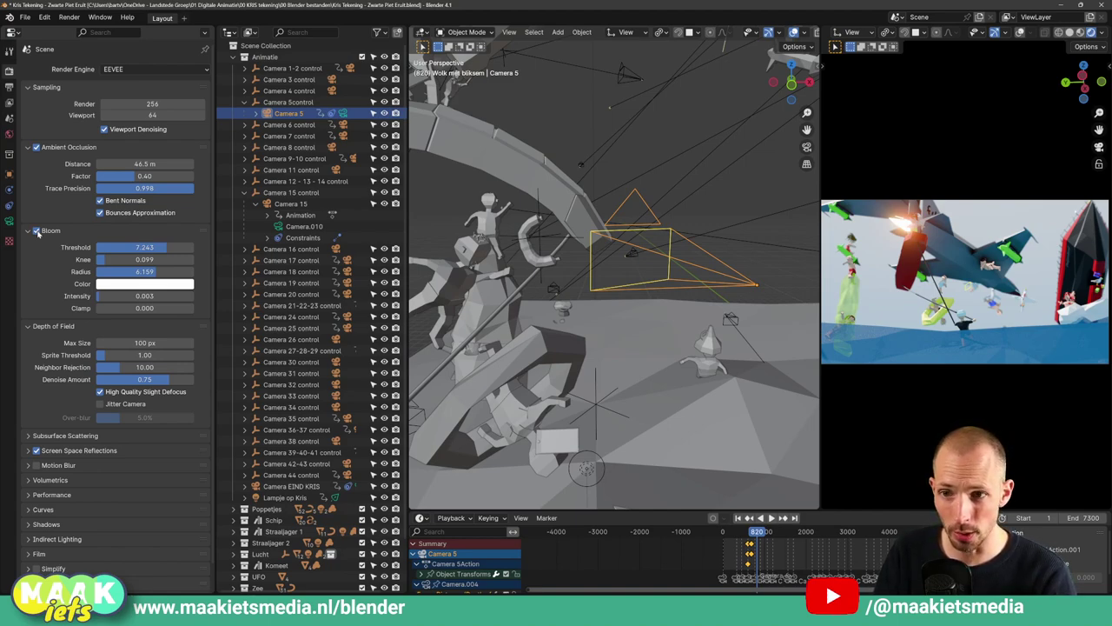
{"action": "left_click", "coordinate": [37, 231]}
{"action": "left_click", "coordinate": [37, 231]}
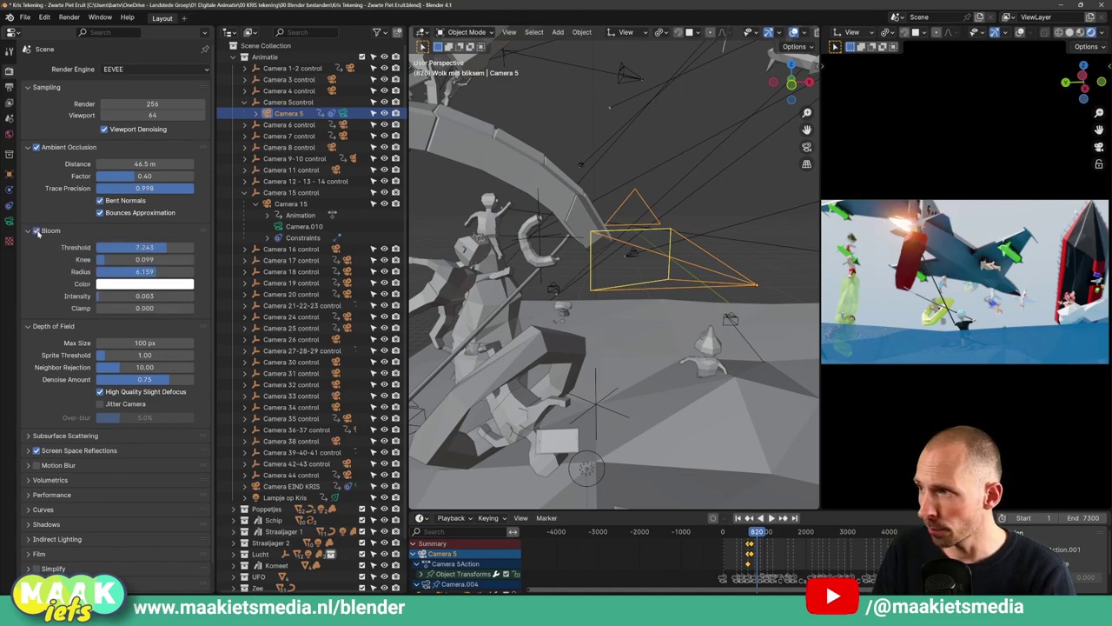
{"action": "left_click", "coordinate": [36, 231]}
{"action": "left_click", "coordinate": [36, 231]}
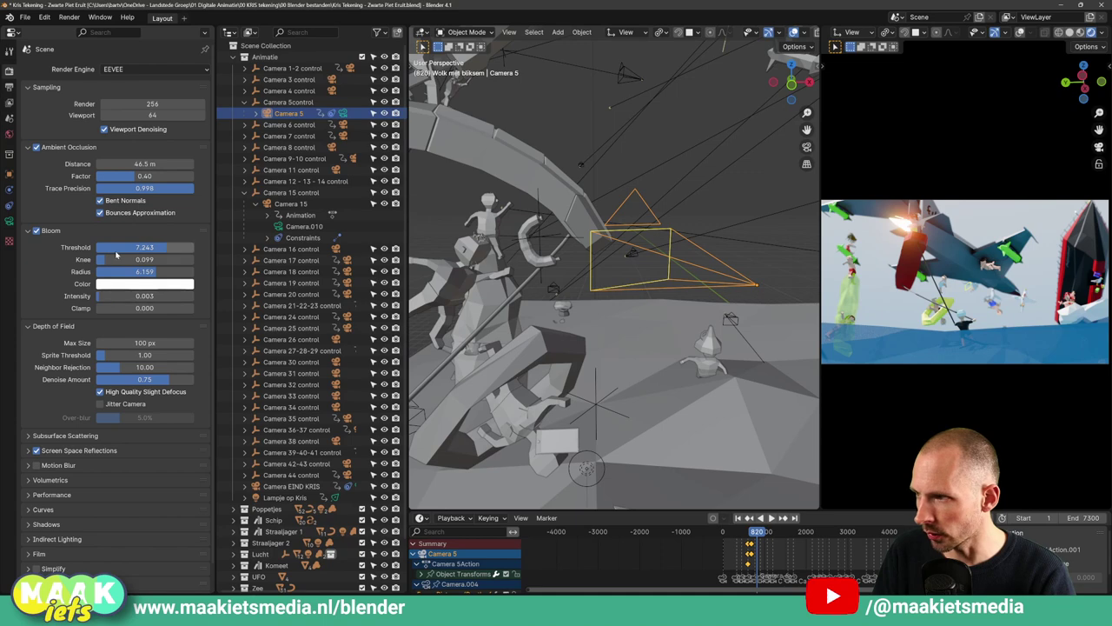
{"action": "left_click", "coordinate": [36, 231]}
{"action": "left_click", "coordinate": [37, 231]}
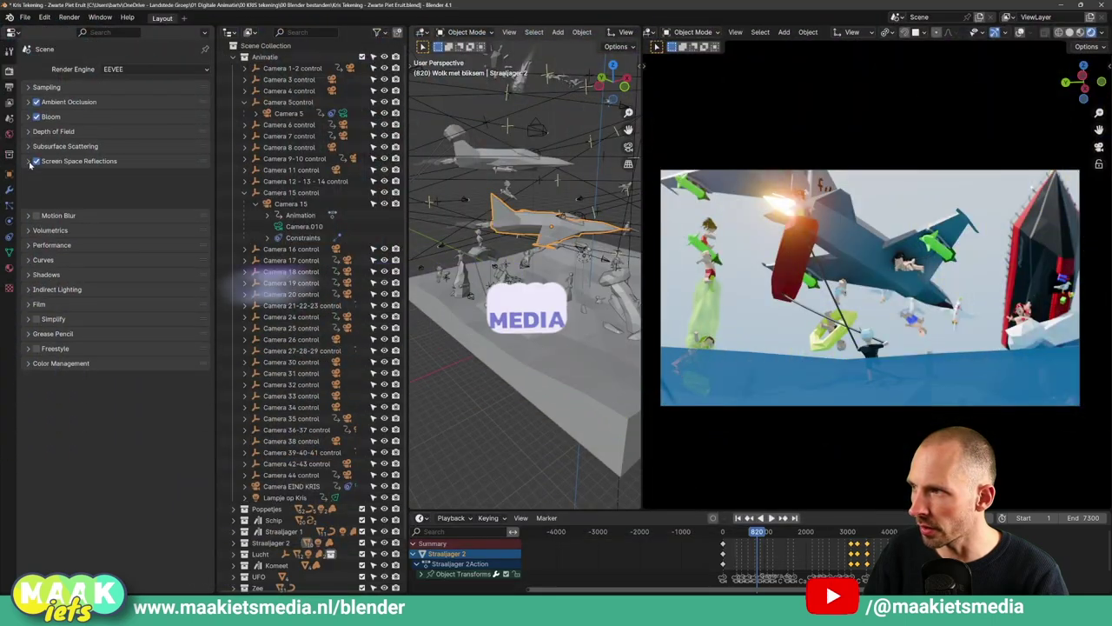
Toggle Screen Space Reflections off and on to compare, leaving it enabled
{"action": "left_click", "coordinate": [30, 161]}
{"action": "left_click", "coordinate": [35, 162]}
{"action": "left_click", "coordinate": [35, 162]}
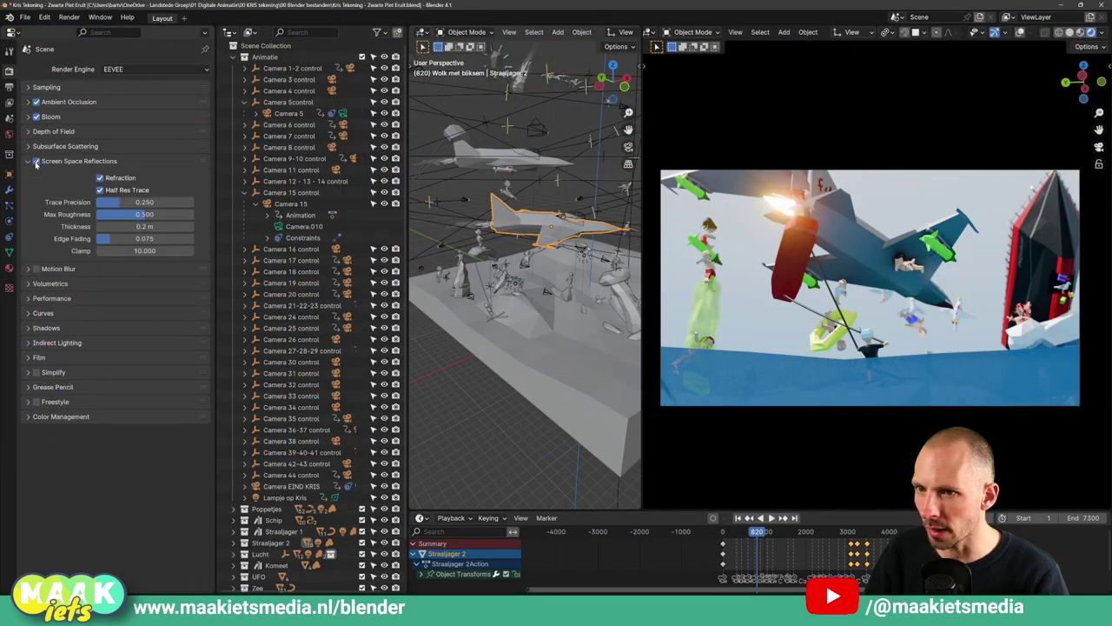
{"action": "left_click", "coordinate": [35, 161]}
{"action": "left_click", "coordinate": [36, 162]}
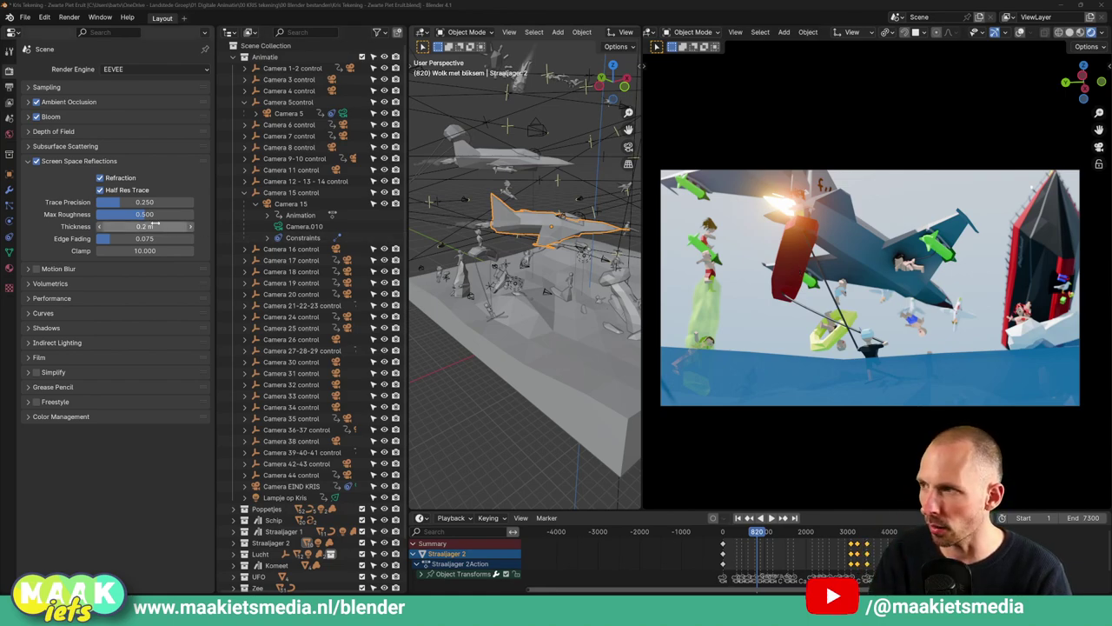
{"action": "left_click", "coordinate": [35, 162]}
{"action": "left_click", "coordinate": [36, 162]}
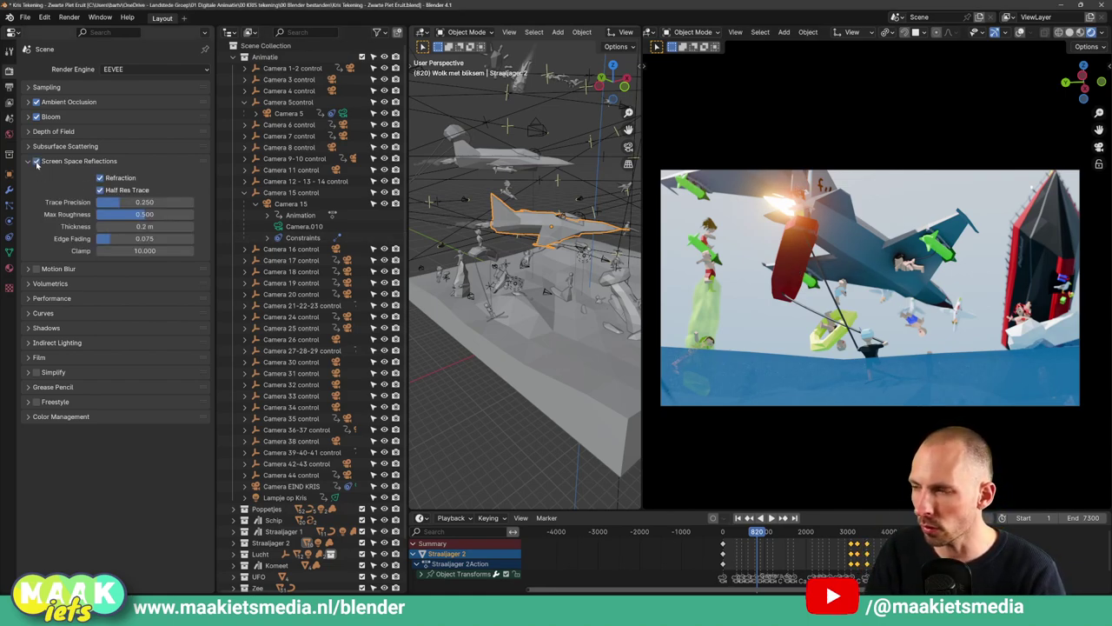
{"action": "left_click", "coordinate": [36, 162]}
{"action": "left_click", "coordinate": [35, 162]}
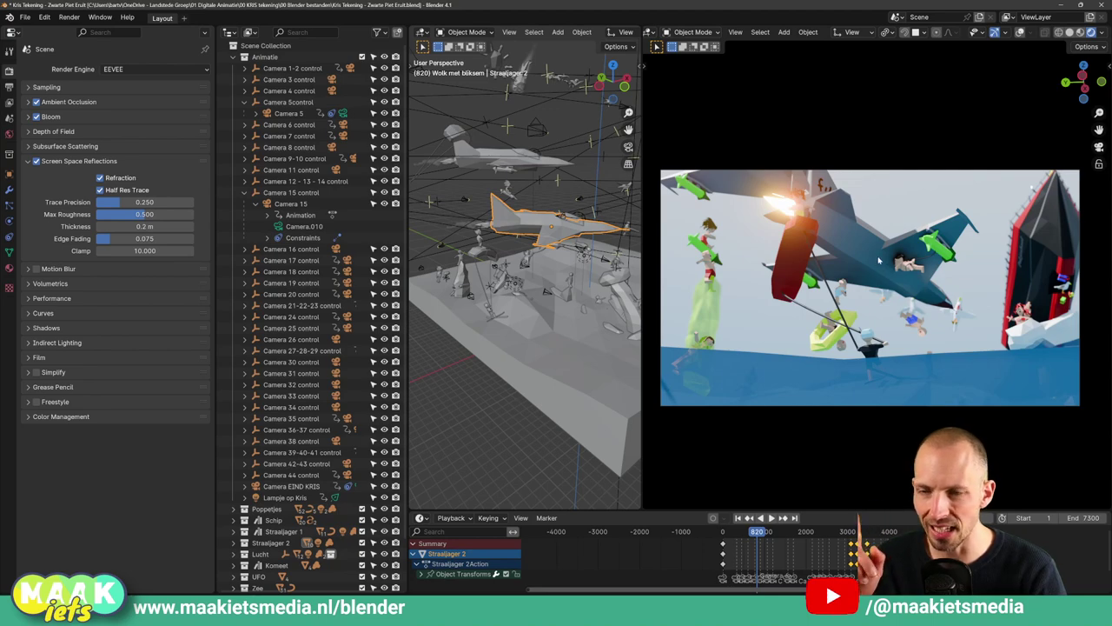
Reselect the jet and show its Straaljager basis material settings
{"action": "left_click", "coordinate": [558, 198]}
{"action": "left_click", "coordinate": [548, 222]}
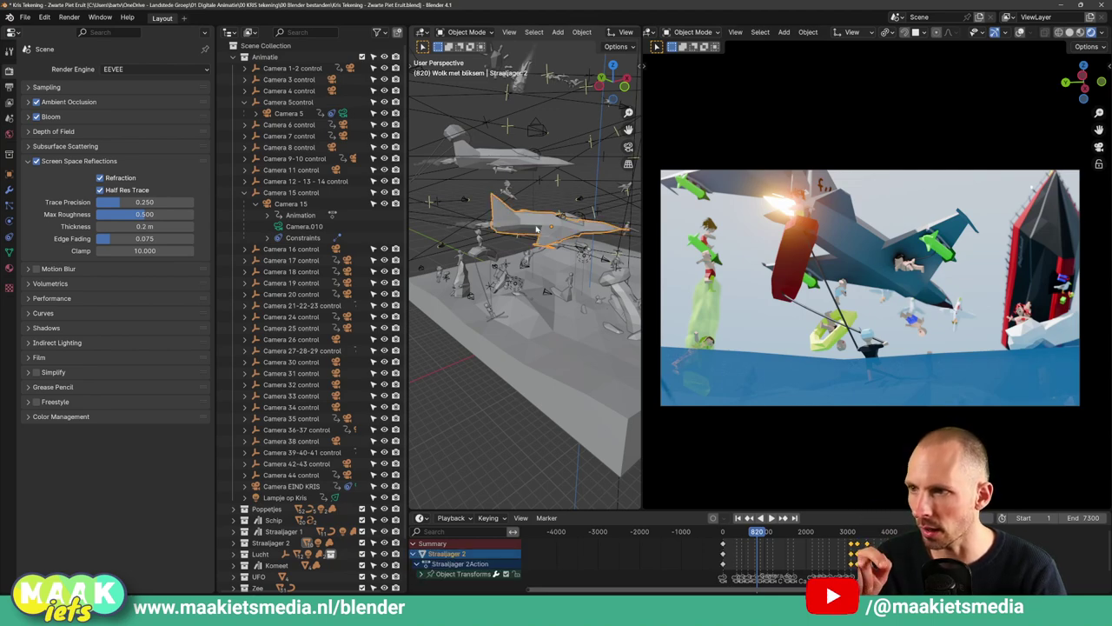
{"action": "left_click", "coordinate": [10, 269]}
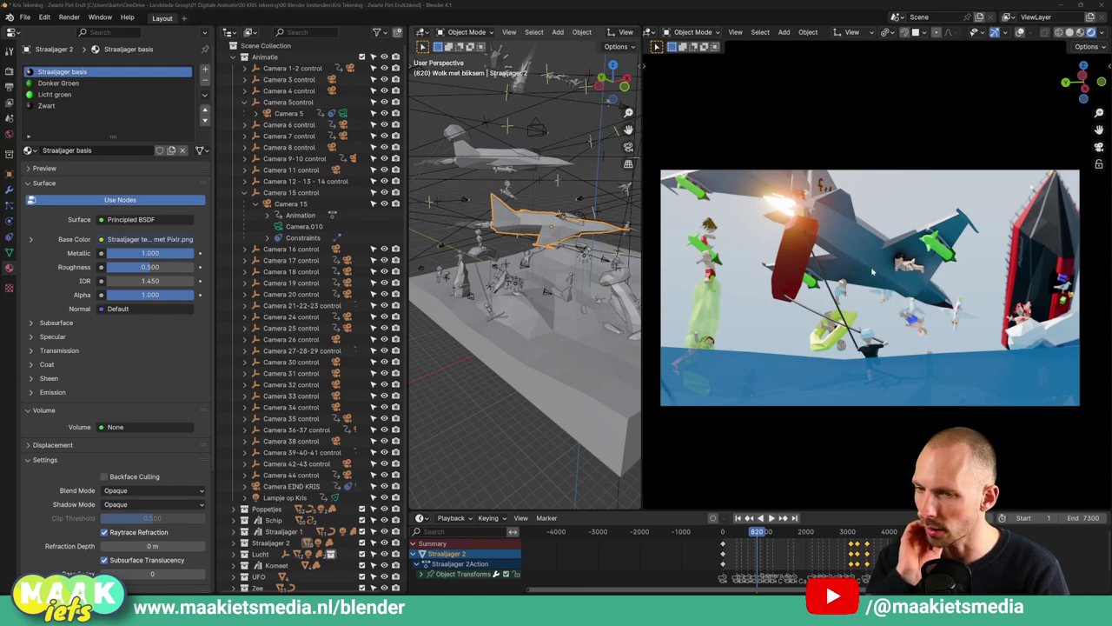
Enable Raytrace Refraction on the Straaljager basis and Licht groen materials
{"action": "left_click", "coordinate": [27, 184]}
{"action": "left_click", "coordinate": [27, 198]}
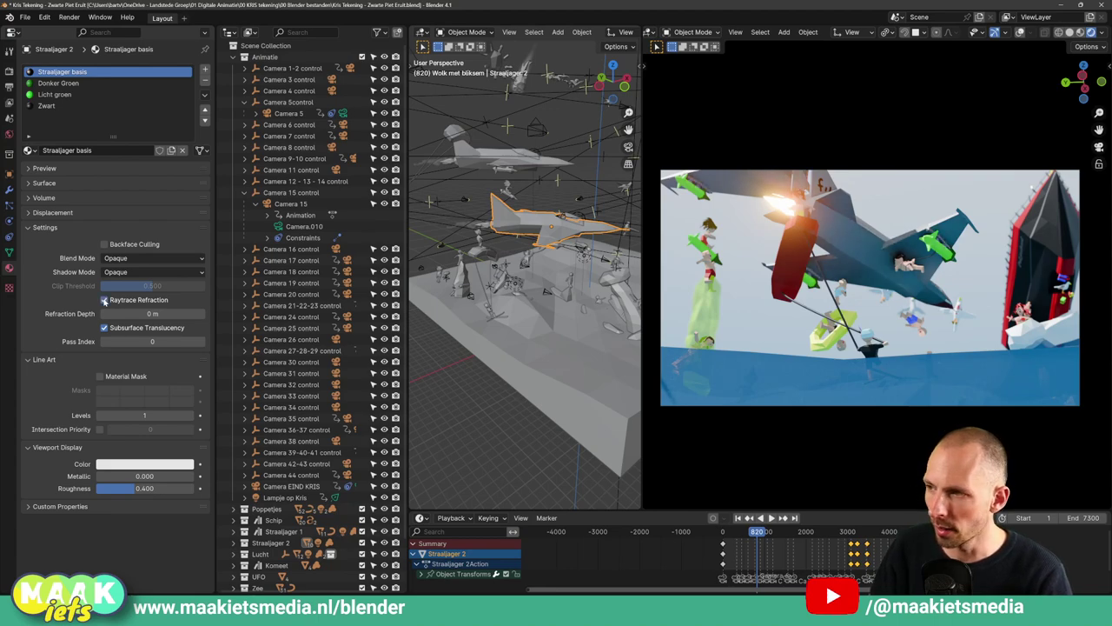
{"action": "left_click", "coordinate": [104, 300]}
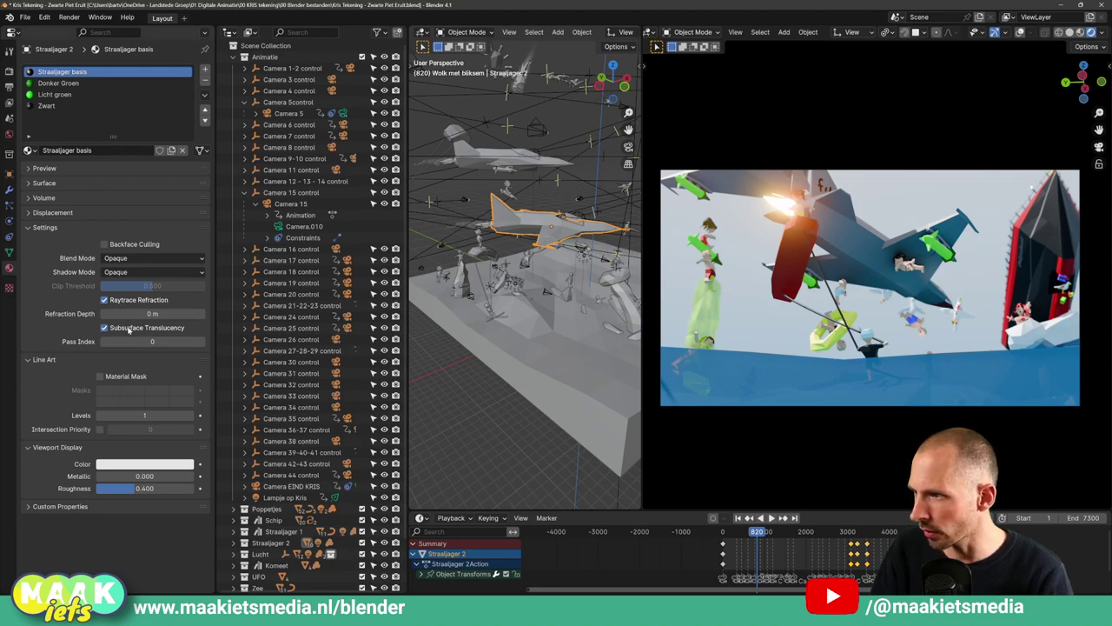
{"action": "mouse_move", "coordinate": [165, 327]}
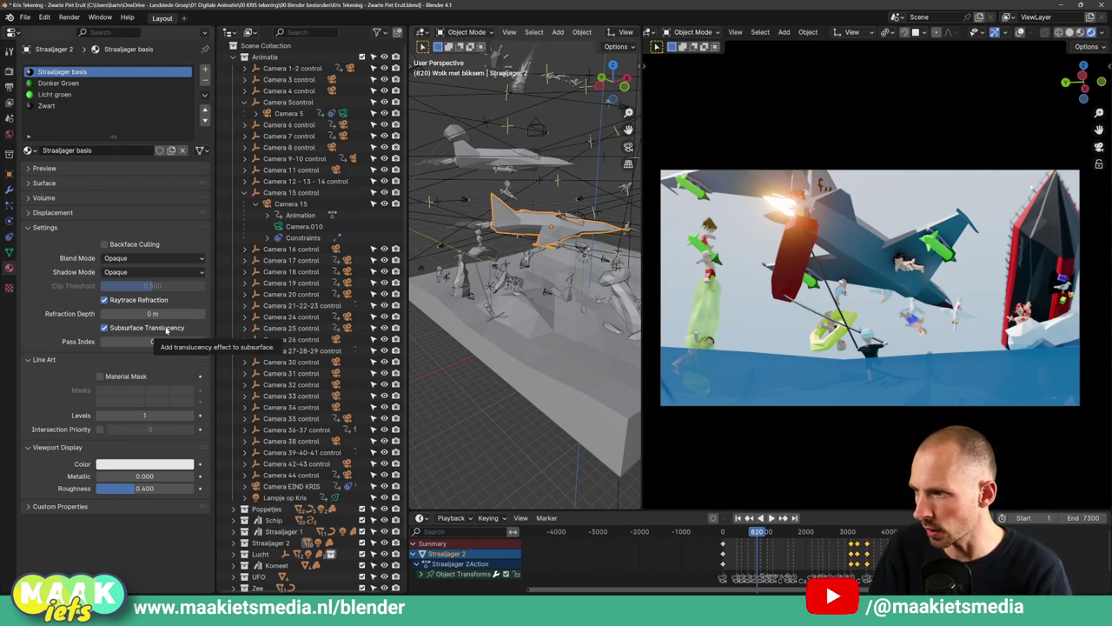
{"action": "left_click", "coordinate": [75, 83]}
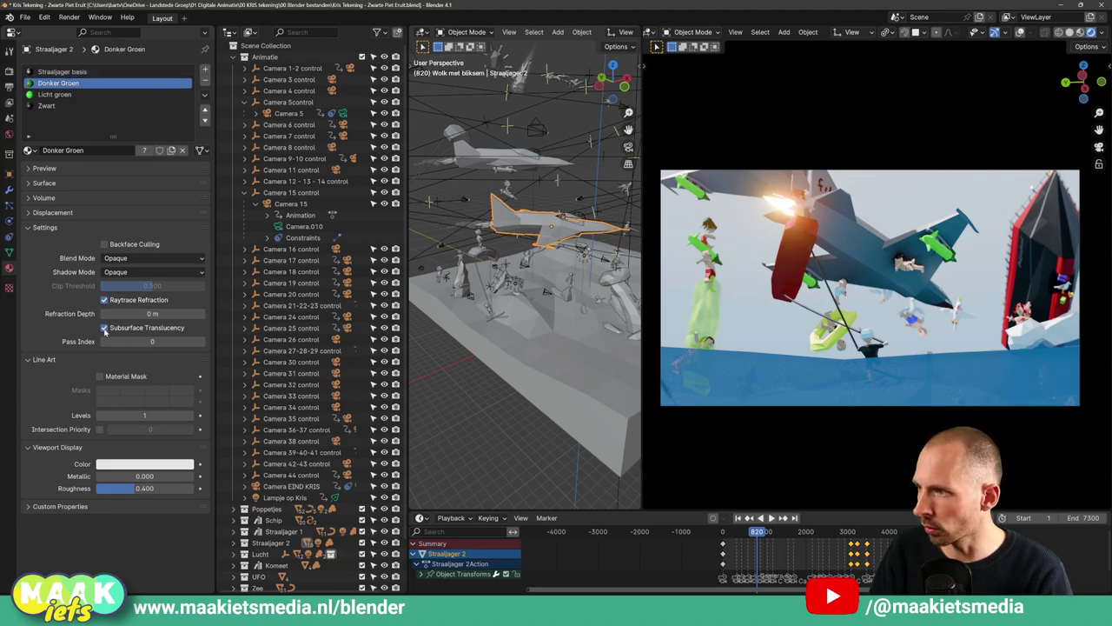
{"action": "left_click", "coordinate": [54, 93]}
{"action": "left_click", "coordinate": [105, 300]}
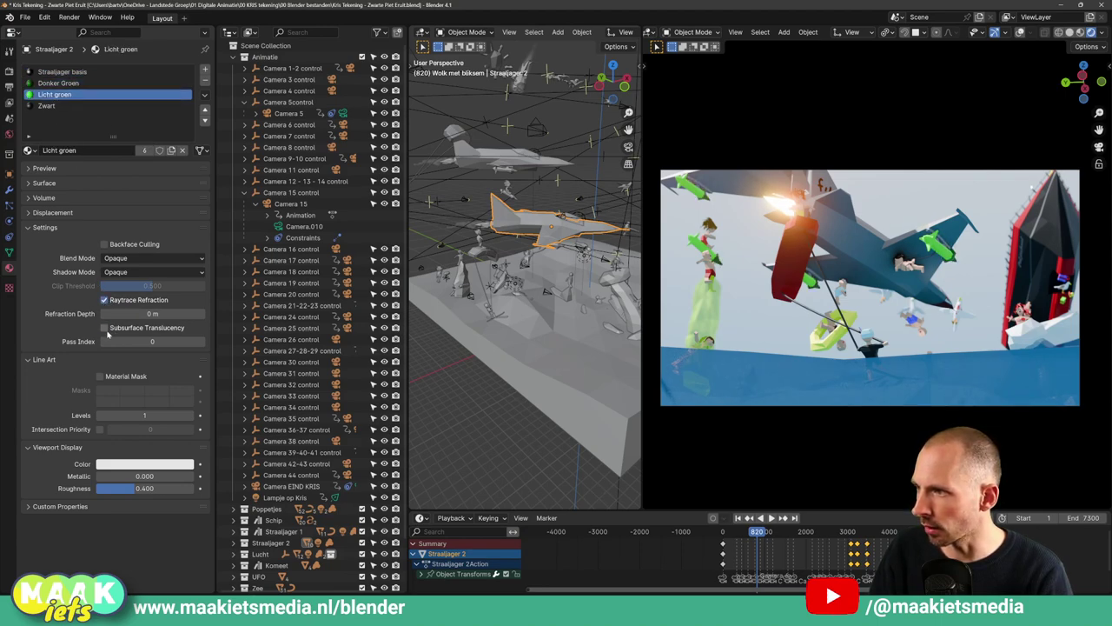
Select the Zwart material, return to render settings and collapse Screen Space Reflections
{"action": "left_click", "coordinate": [48, 106]}
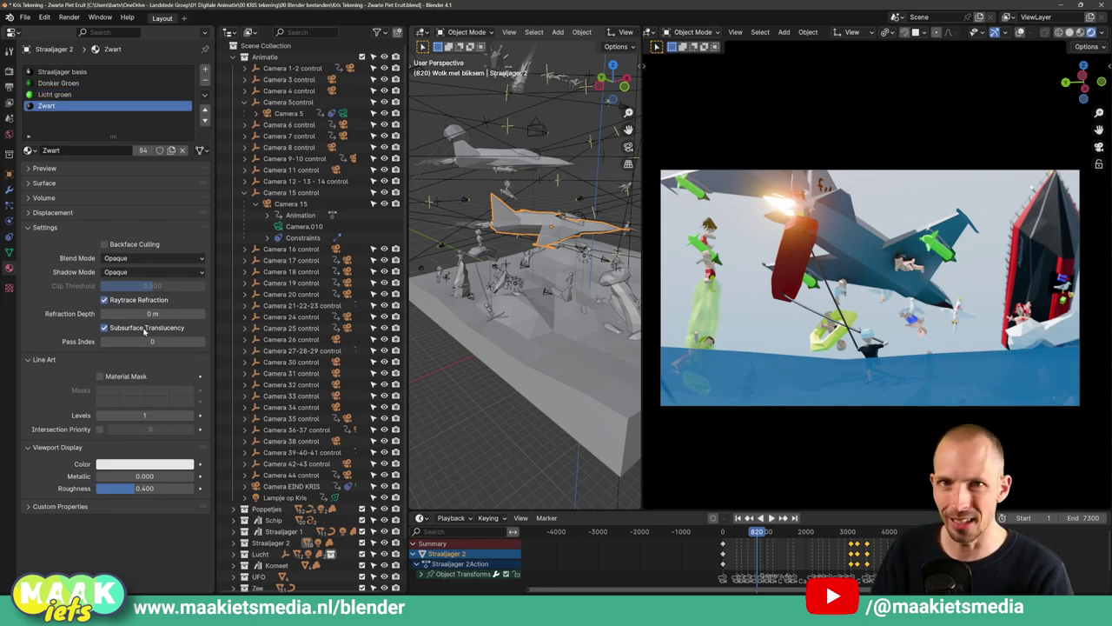
{"action": "left_click", "coordinate": [10, 73]}
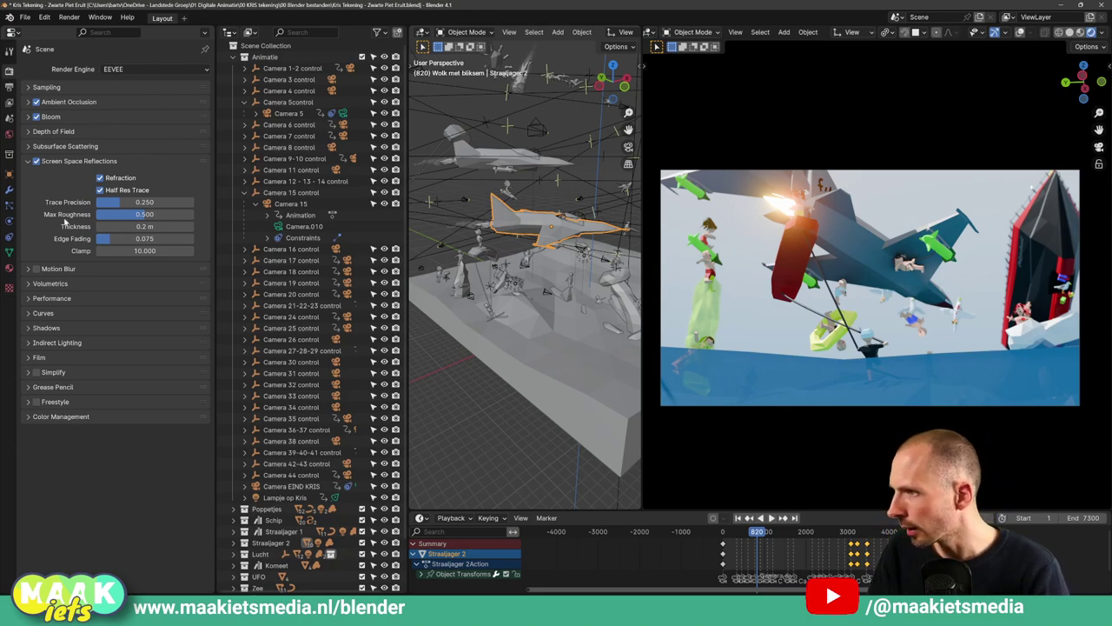
{"action": "left_click", "coordinate": [30, 164]}
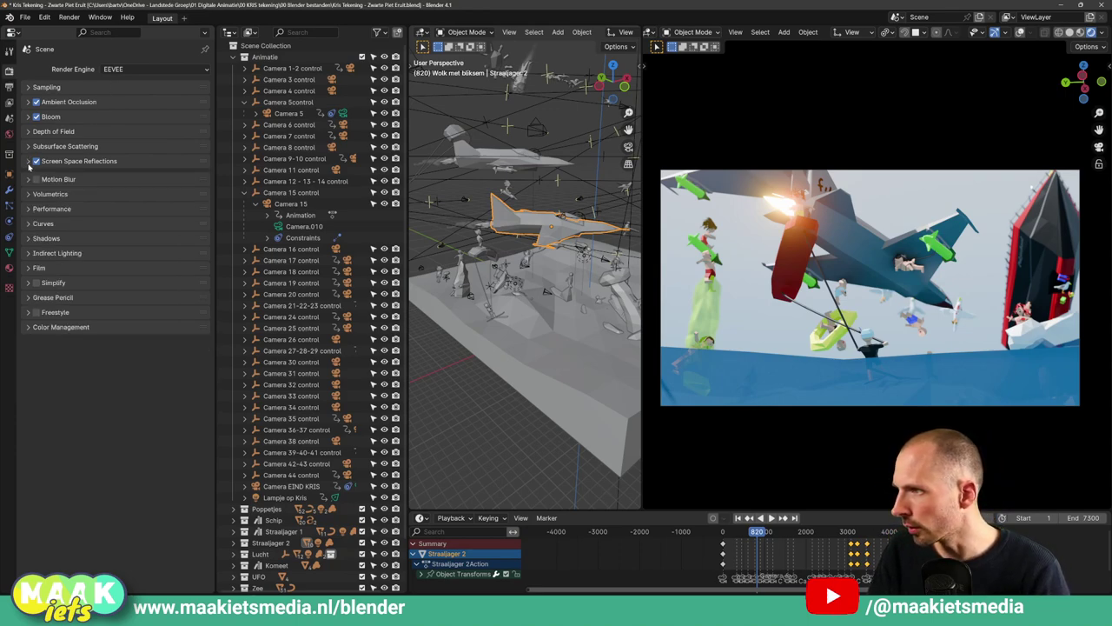
Set EEVEE shadow Cube Size and Cascade Size to 2048 px, then collapse Shadows
{"action": "left_click", "coordinate": [30, 235]}
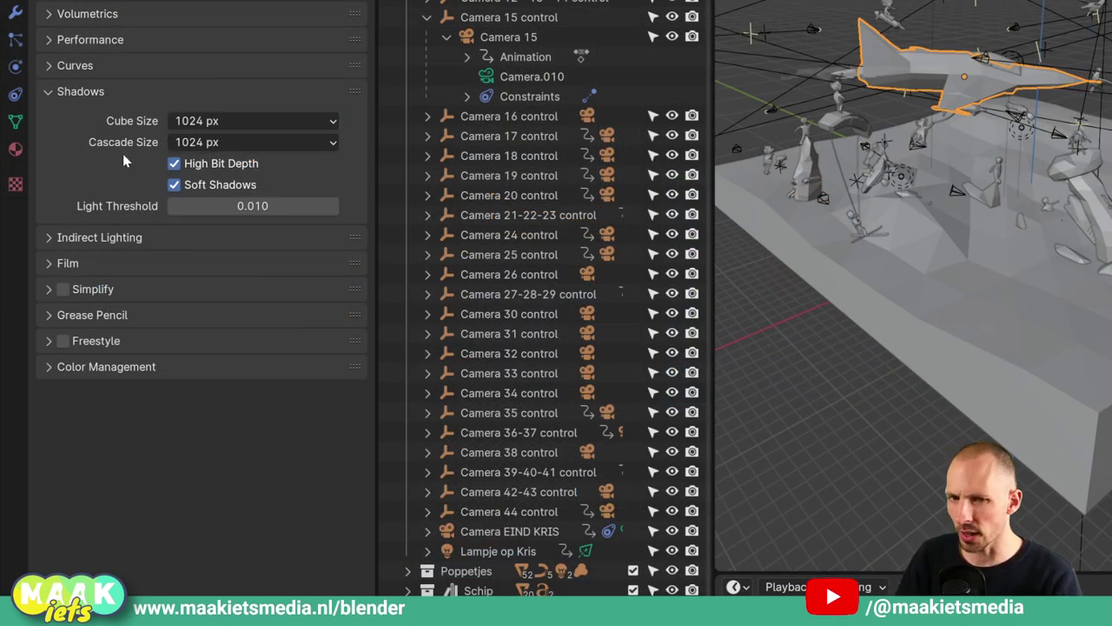
{"action": "left_click", "coordinate": [238, 126]}
{"action": "left_click", "coordinate": [237, 126]}
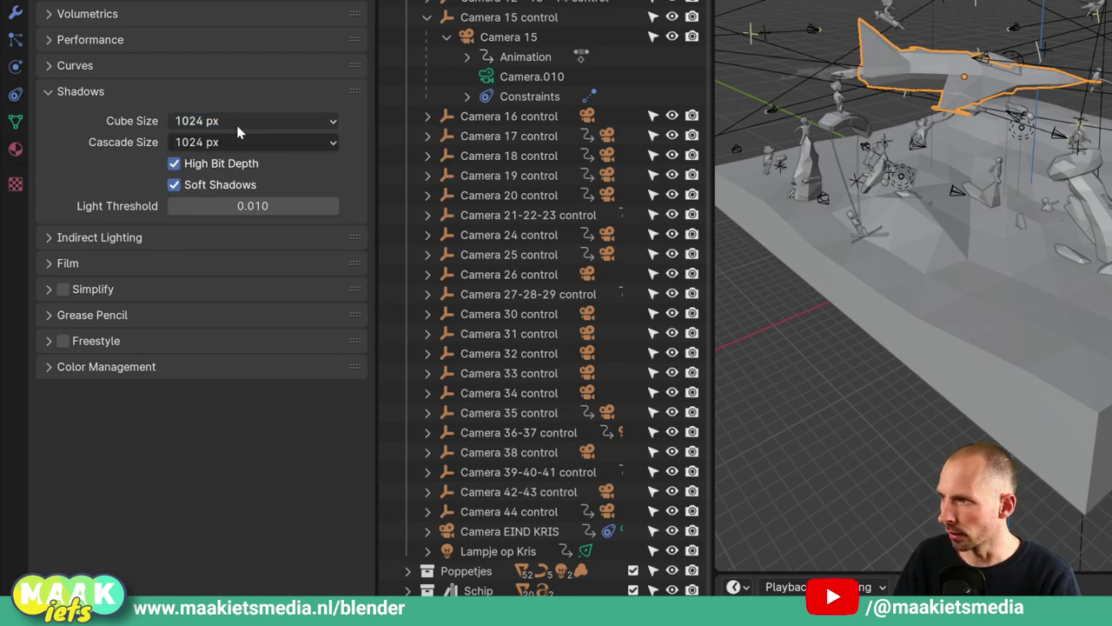
{"action": "left_click", "coordinate": [237, 126]}
{"action": "left_click", "coordinate": [201, 250]}
{"action": "left_click", "coordinate": [193, 142]}
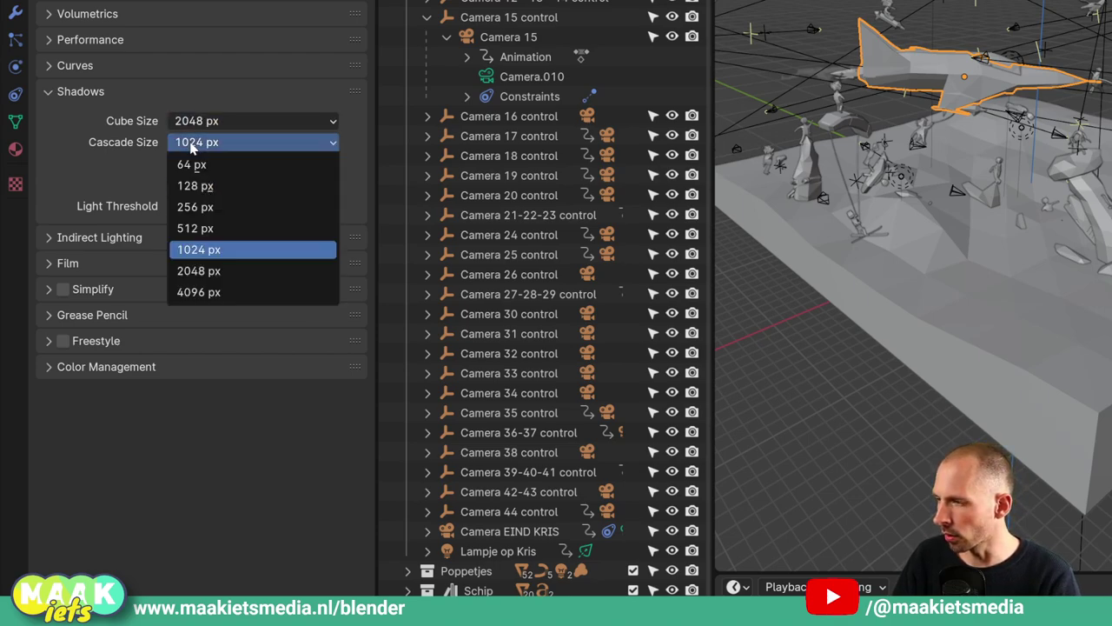
{"action": "left_click", "coordinate": [201, 271]}
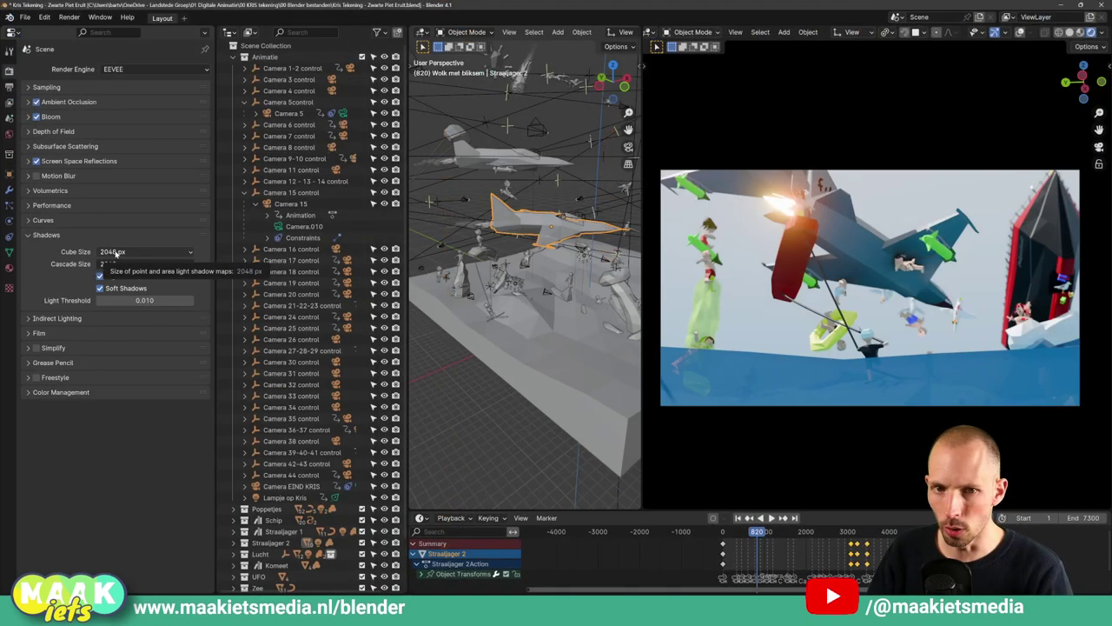
{"action": "left_click", "coordinate": [28, 237]}
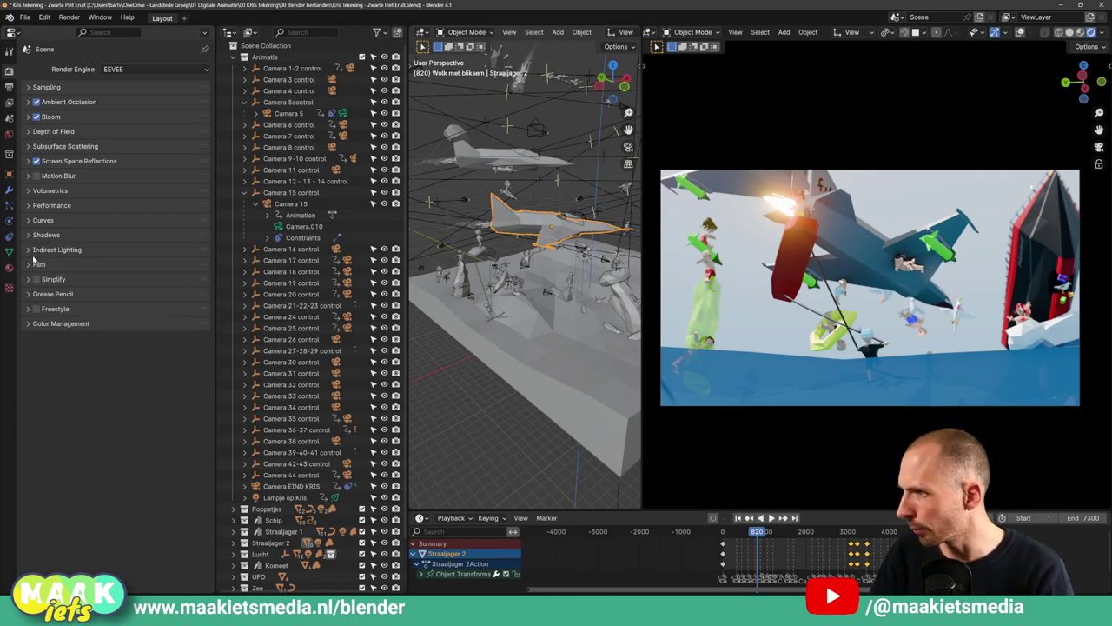
Keep sRGB display, try the Filmic view transform, then revert to AgX
{"action": "left_click", "coordinate": [35, 322]}
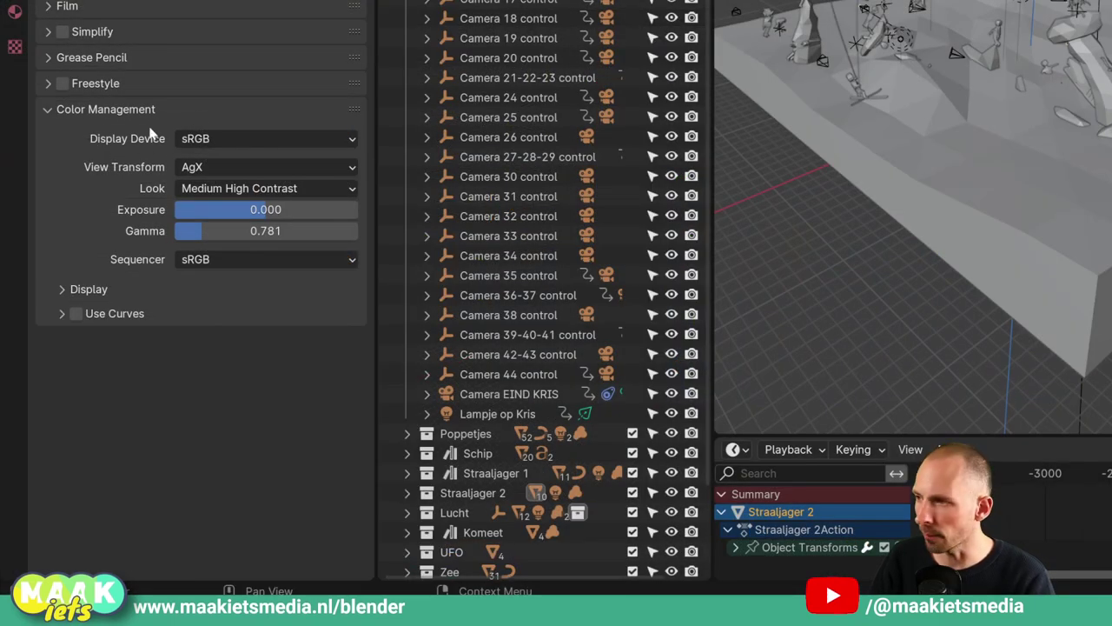
{"action": "left_click", "coordinate": [210, 142]}
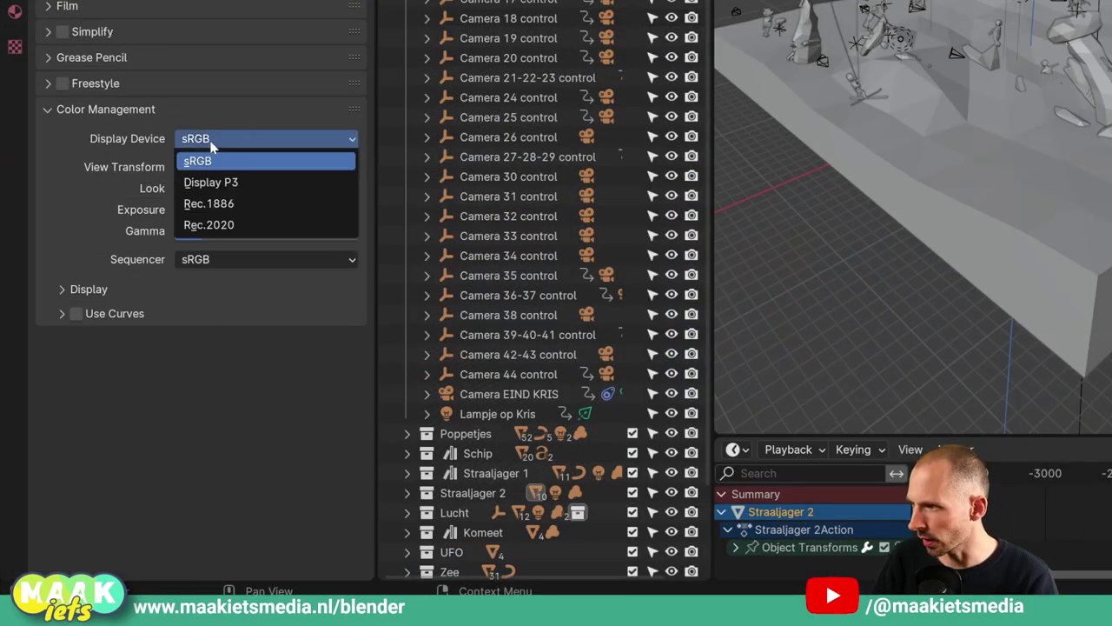
{"action": "left_click", "coordinate": [189, 165]}
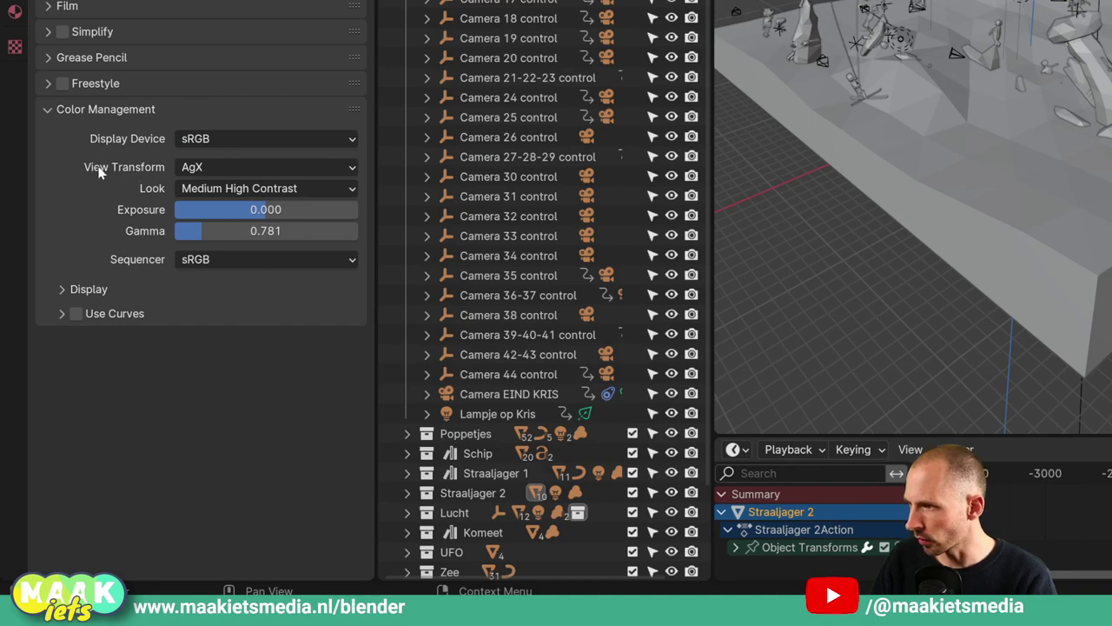
{"action": "left_click", "coordinate": [204, 171]}
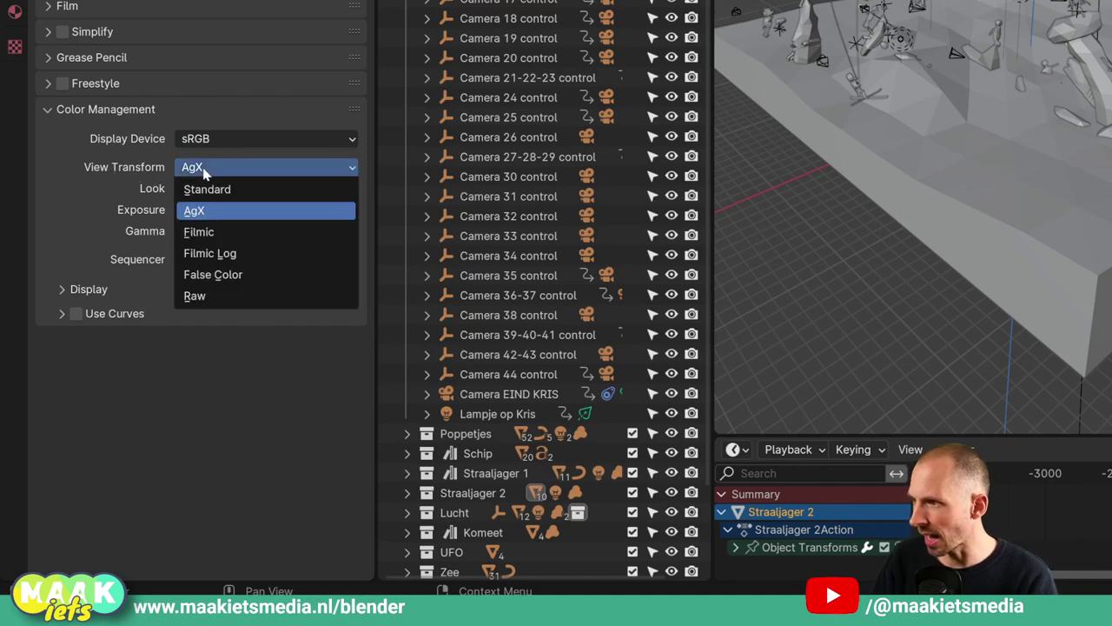
{"action": "left_click", "coordinate": [209, 233]}
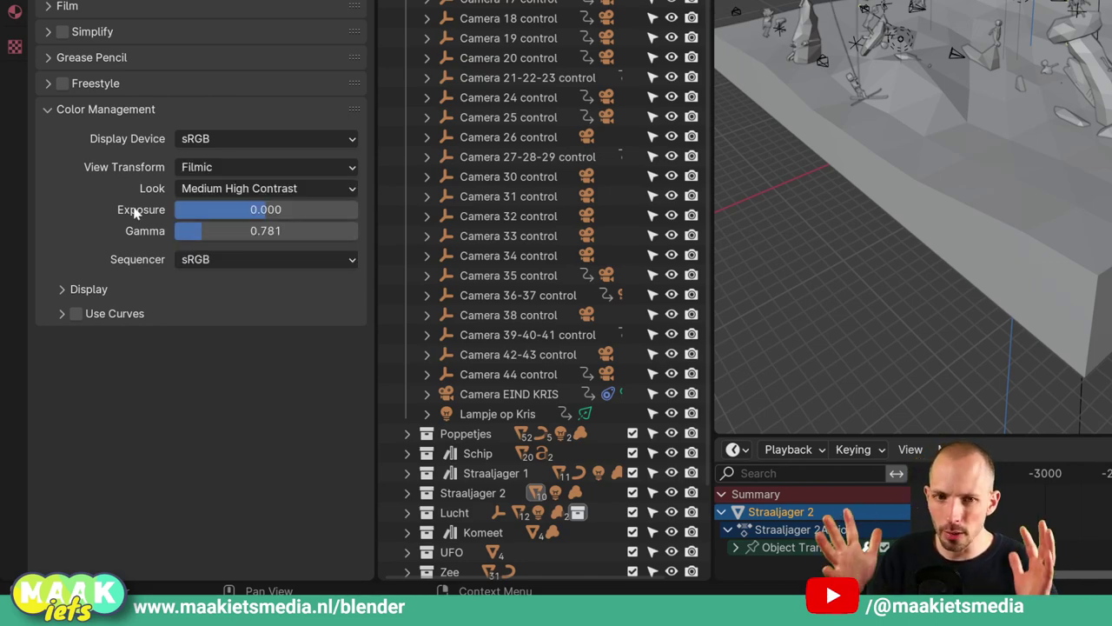
{"action": "left_click", "coordinate": [235, 174]}
{"action": "left_click", "coordinate": [212, 218]}
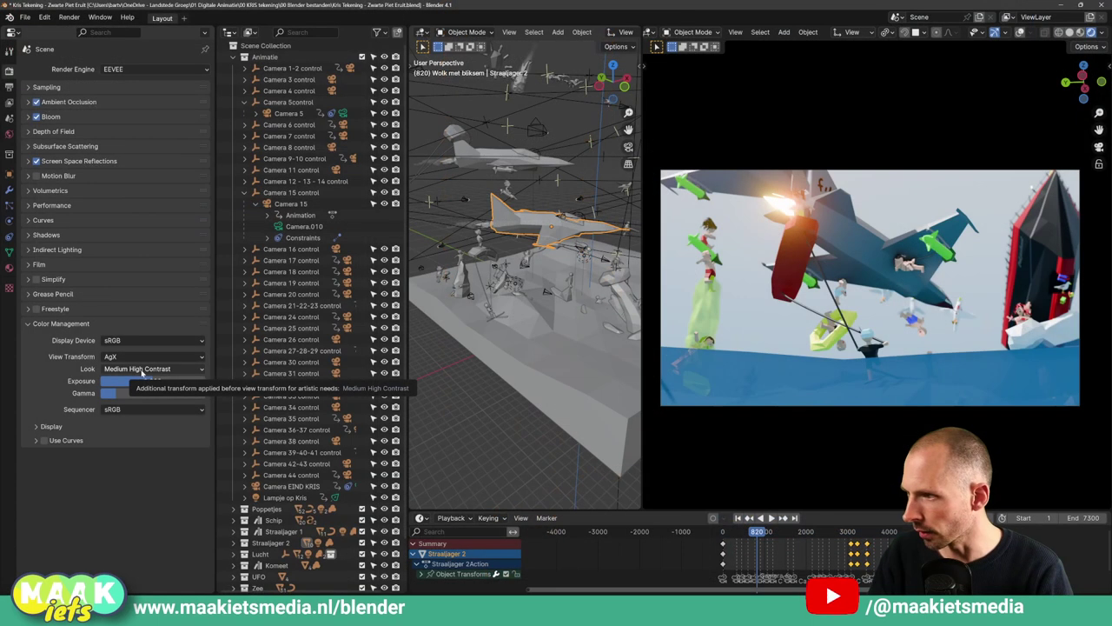
Preview the Punchy and Low Contrast looks, restore Medium High Contrast, and lower exposure to -0.109
{"action": "left_click", "coordinate": [141, 370]}
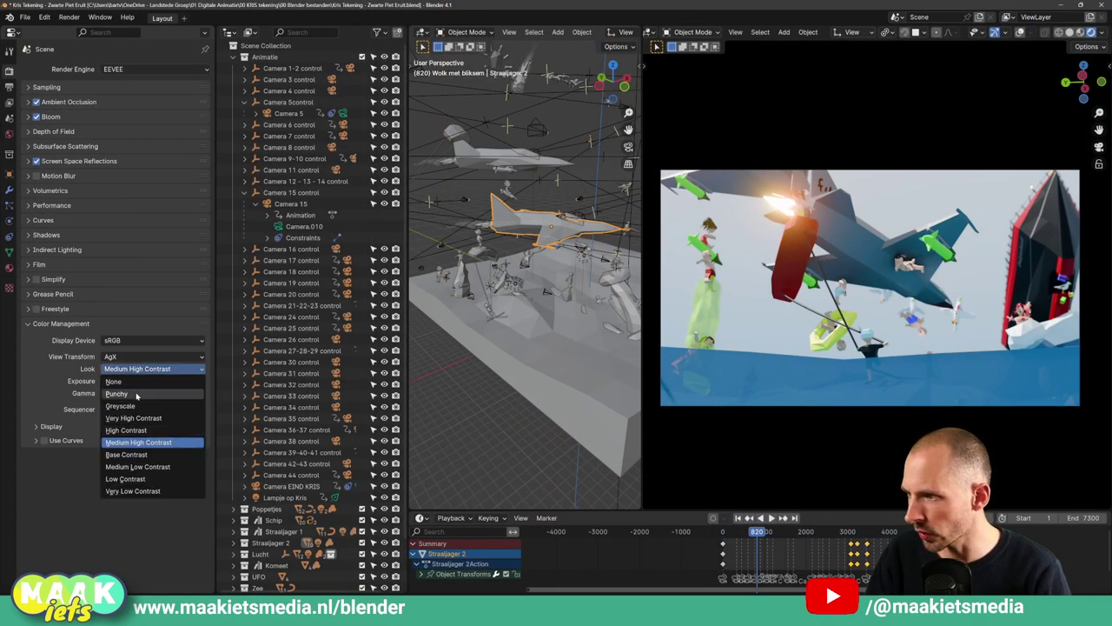
{"action": "left_click", "coordinate": [134, 393]}
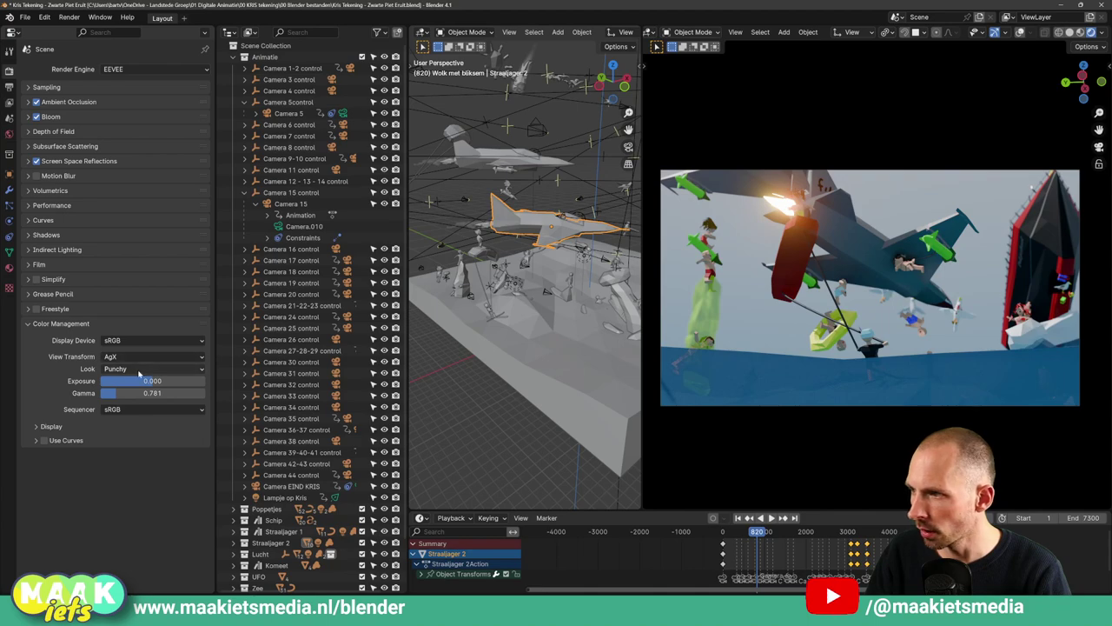
{"action": "left_click", "coordinate": [139, 368]}
{"action": "left_click", "coordinate": [139, 478]}
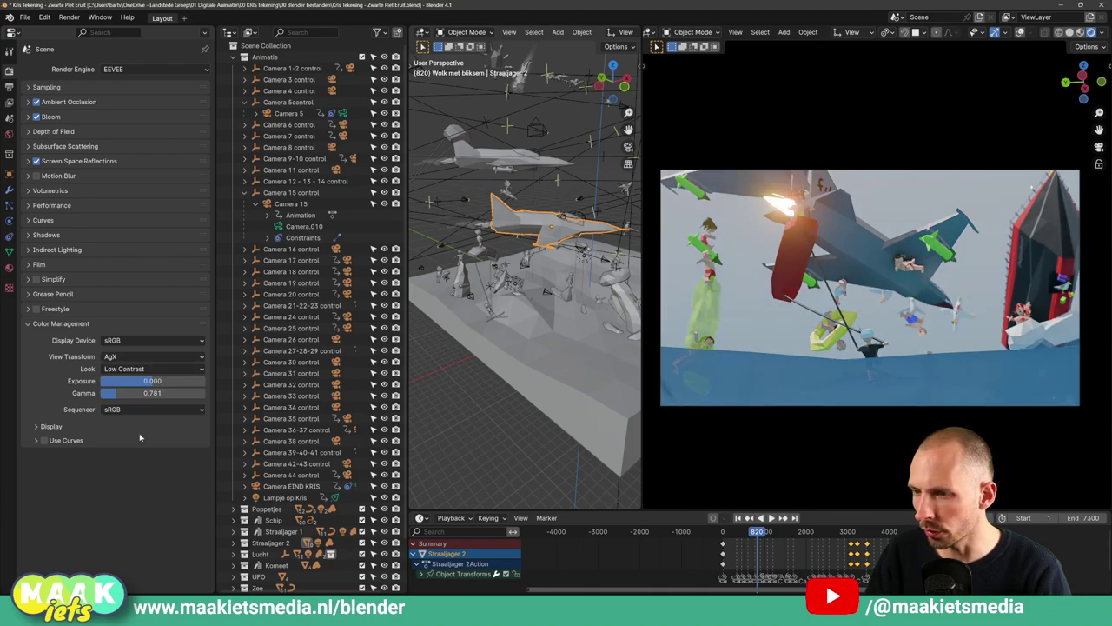
{"action": "left_click", "coordinate": [141, 369]}
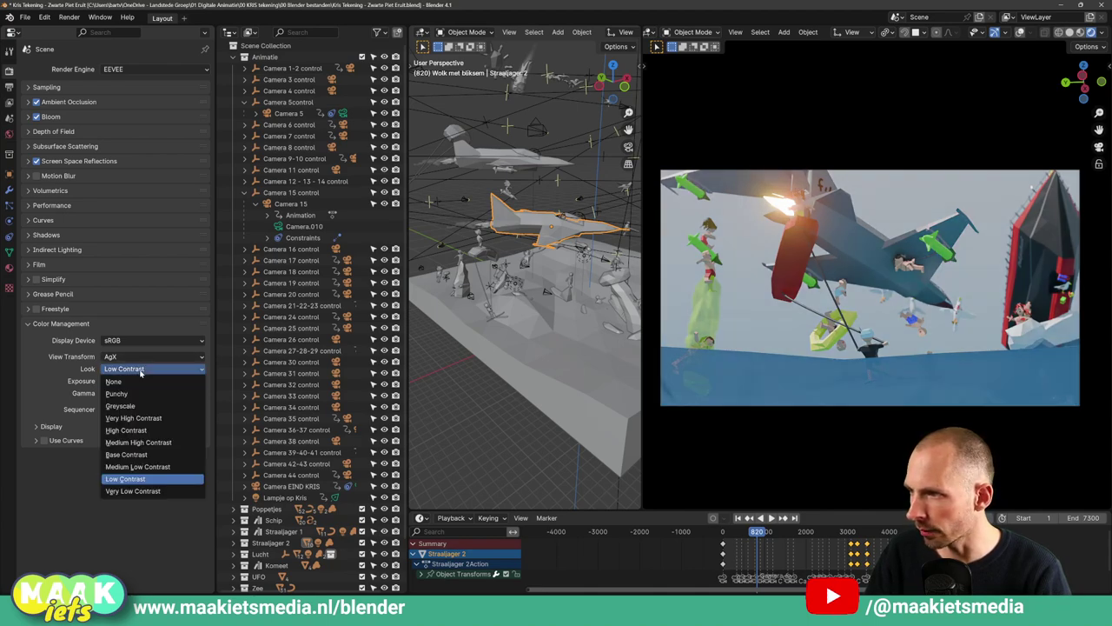
{"action": "left_click", "coordinate": [137, 442]}
{"action": "left_click_drag", "start_coordinate": [153, 384], "coordinate": [119, 395]}
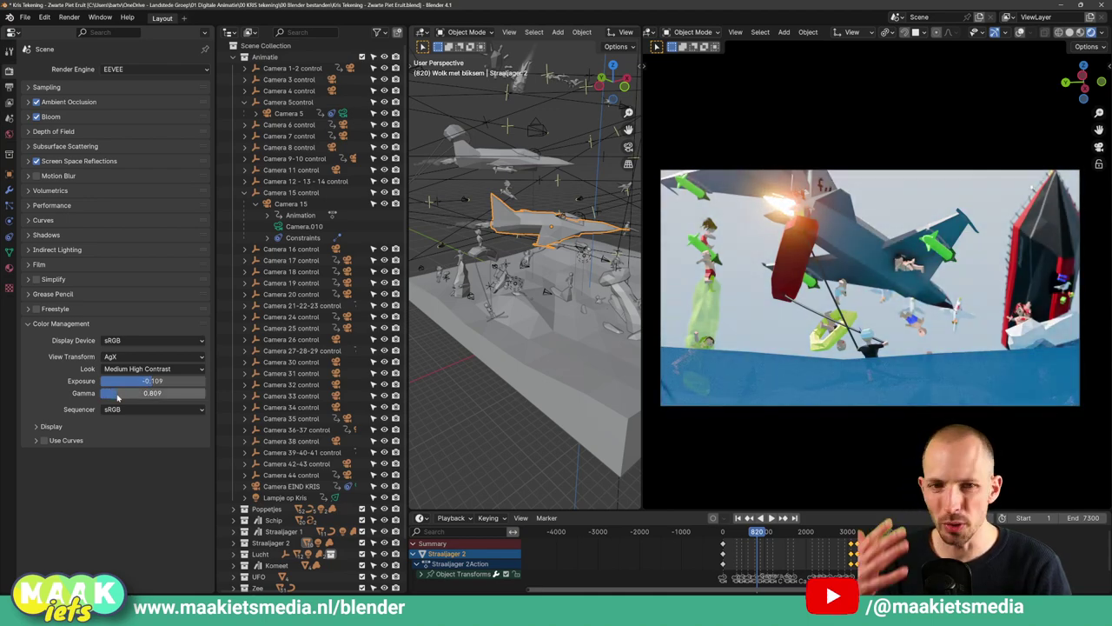
{"action": "mouse_move", "coordinate": [118, 393]}
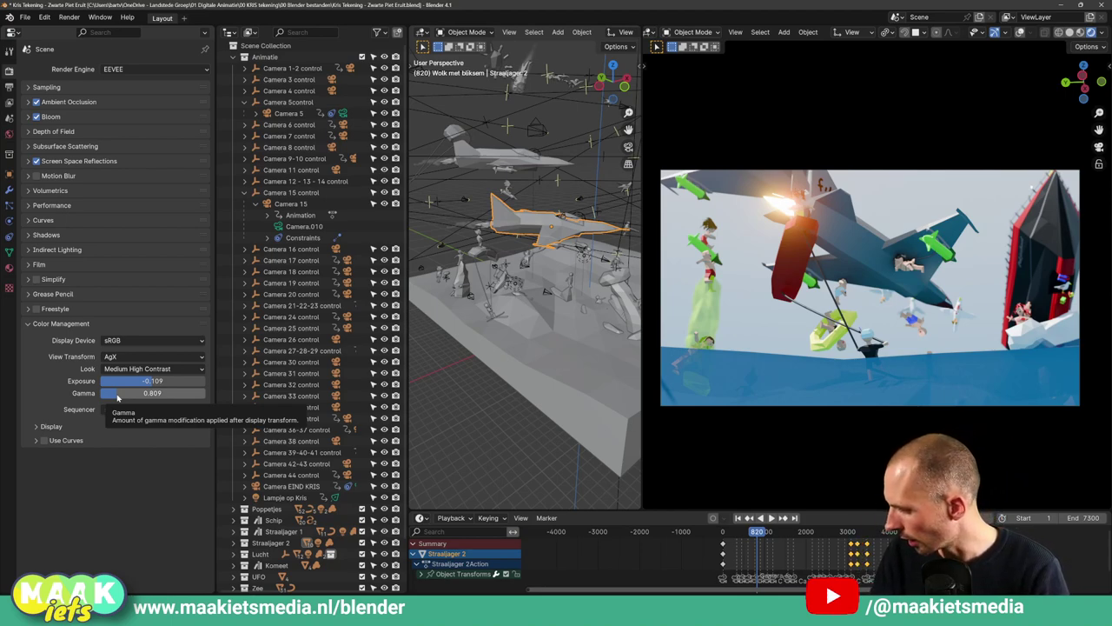
Shift the falling-phone lamp slightly and enable Contact Shadows on it
{"action": "left_click", "coordinate": [29, 324]}
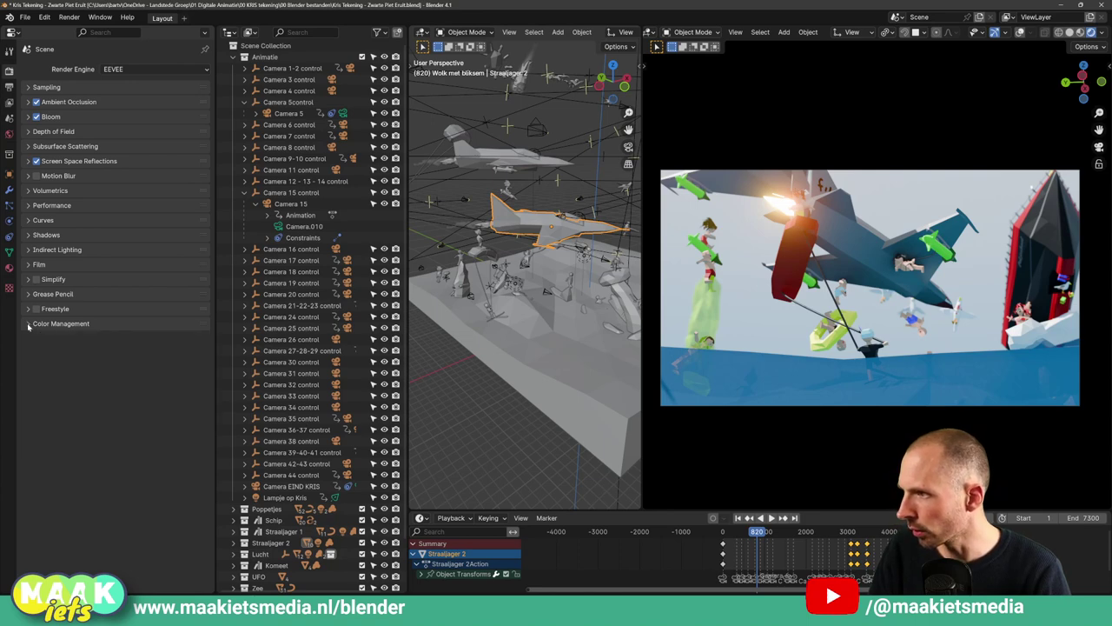
{"action": "left_click", "coordinate": [8, 252]}
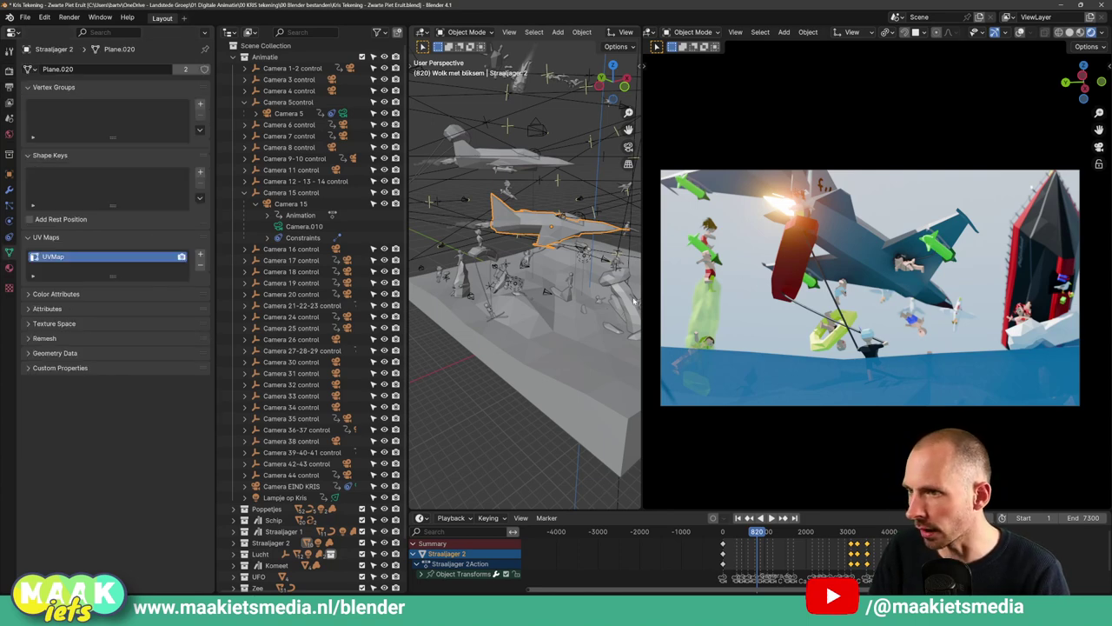
{"action": "middle_click_drag", "start_coordinate": [634, 301], "coordinate": [573, 260]}
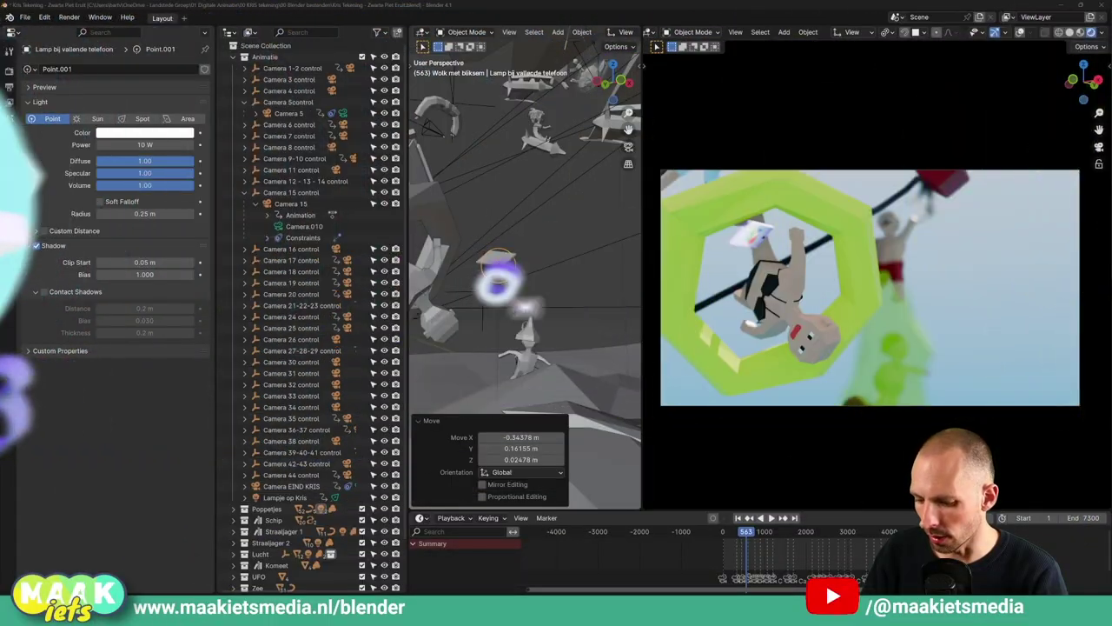
{"action": "key", "text": "g"}
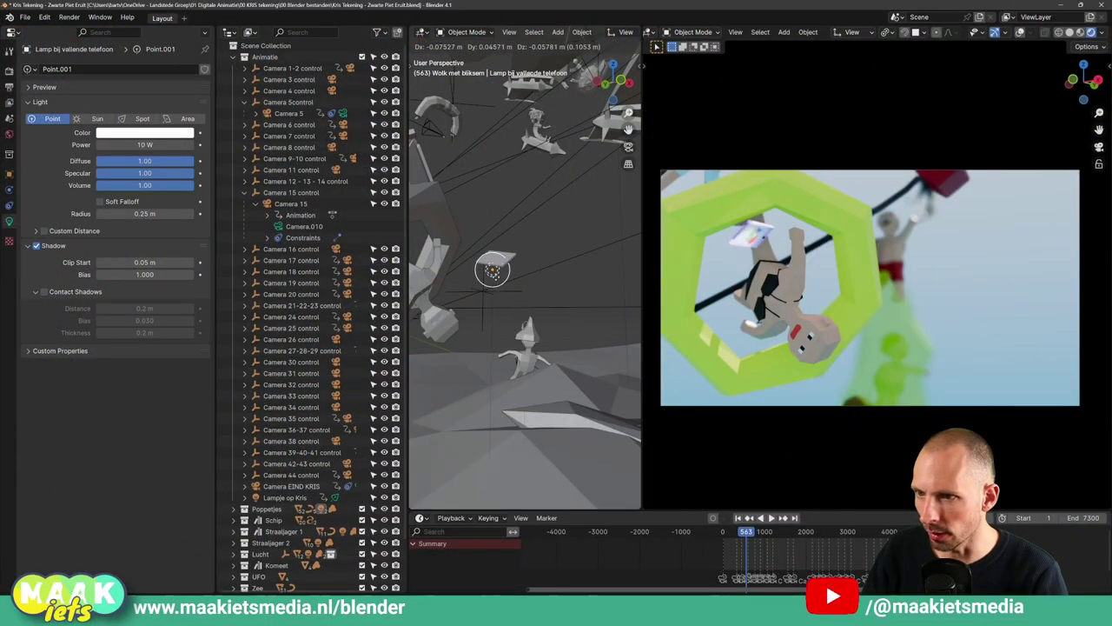
{"action": "left_click", "coordinate": [501, 265]}
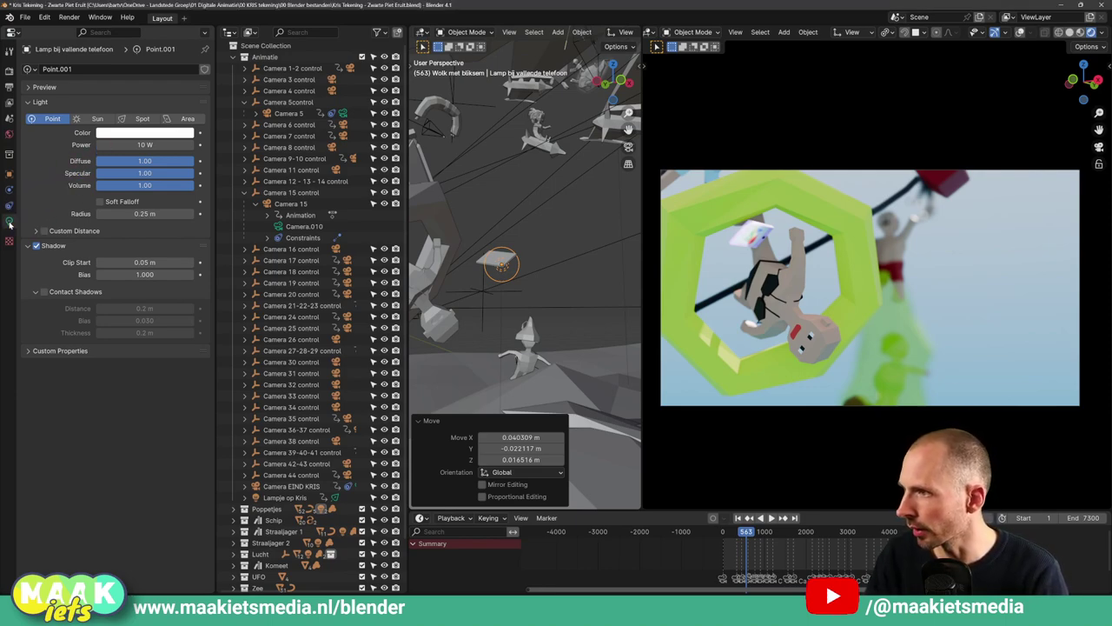
{"action": "left_click", "coordinate": [46, 292]}
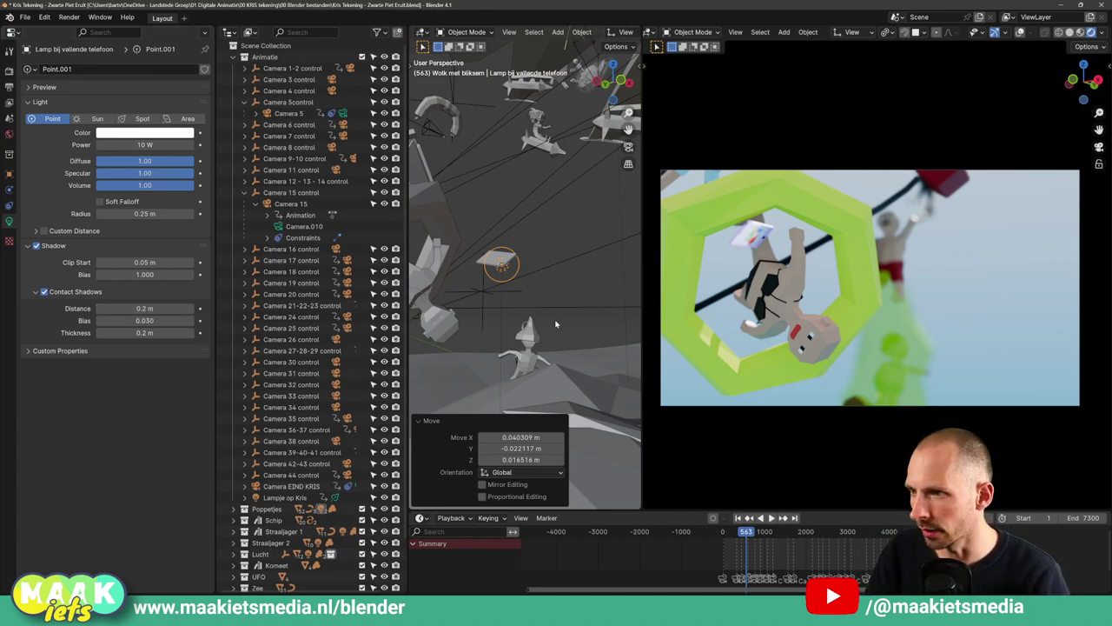
{"action": "middle_click_drag", "start_coordinate": [534, 313], "coordinate": [561, 311]}
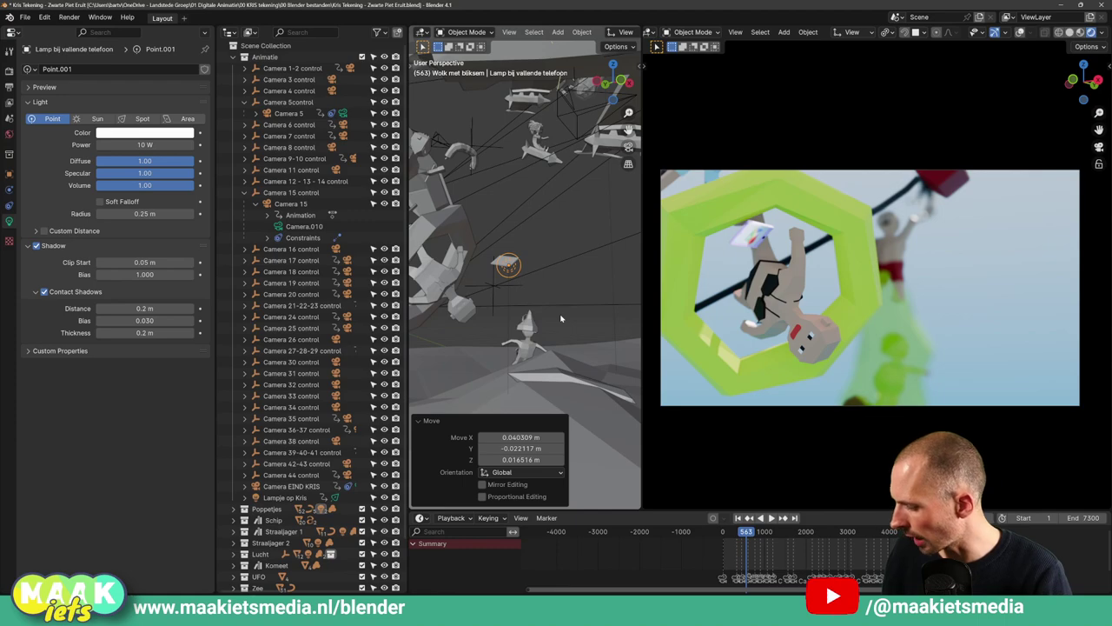
{"action": "left_click", "coordinate": [9, 72]}
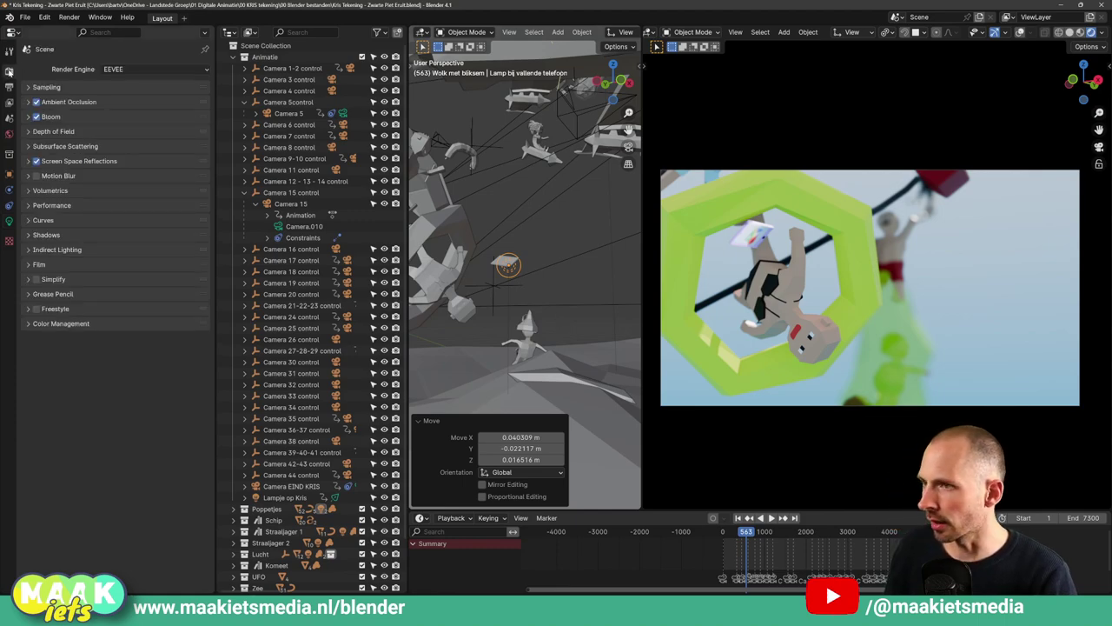
Review output settings: 1920×1080 at 100%, 50 fps, frames 1–7300, PNG output
{"action": "left_click", "coordinate": [9, 88]}
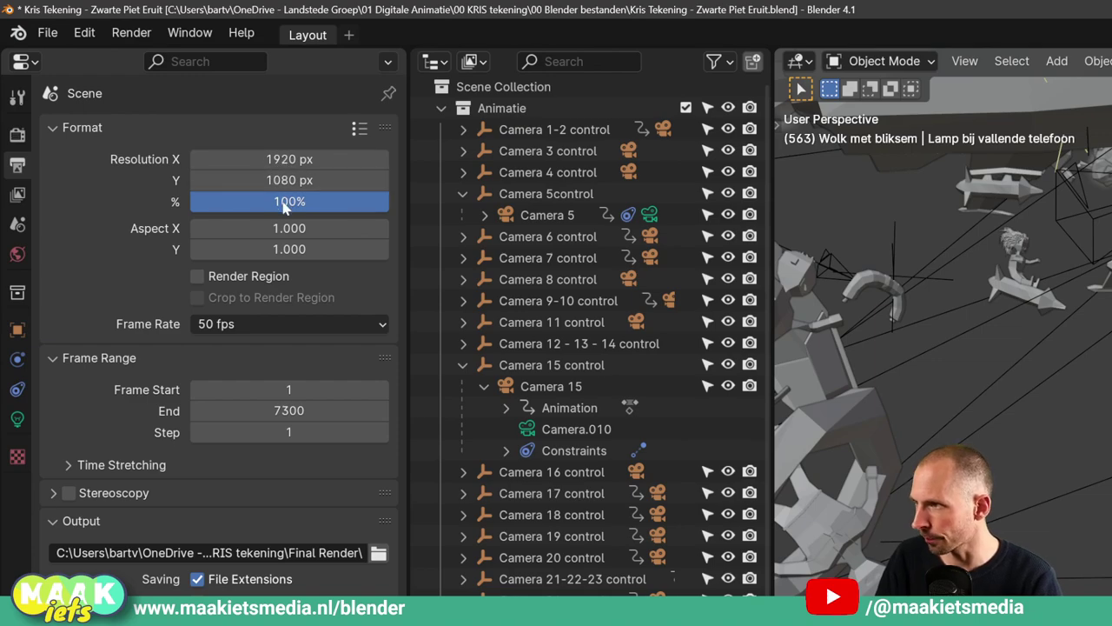
{"action": "mouse_move", "coordinate": [290, 201]}
{"action": "left_mouse_down"}
{"action": "mouse_move", "coordinate": [261, 201]}
{"action": "mouse_move", "coordinate": [287, 201]}
{"action": "left_mouse_up"}
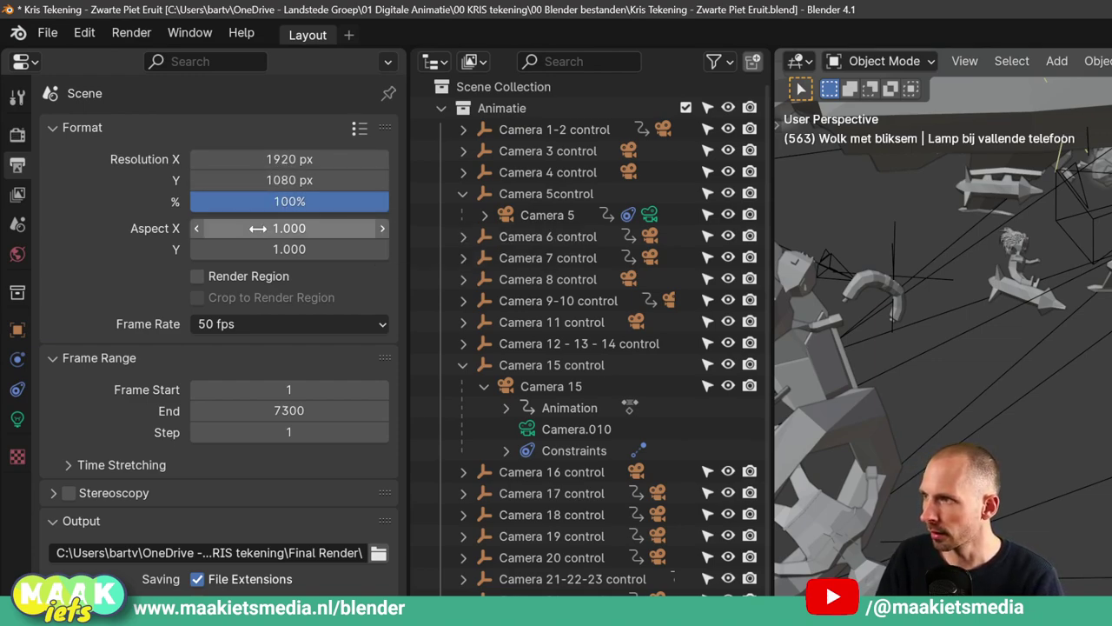
{"action": "left_click", "coordinate": [217, 323]}
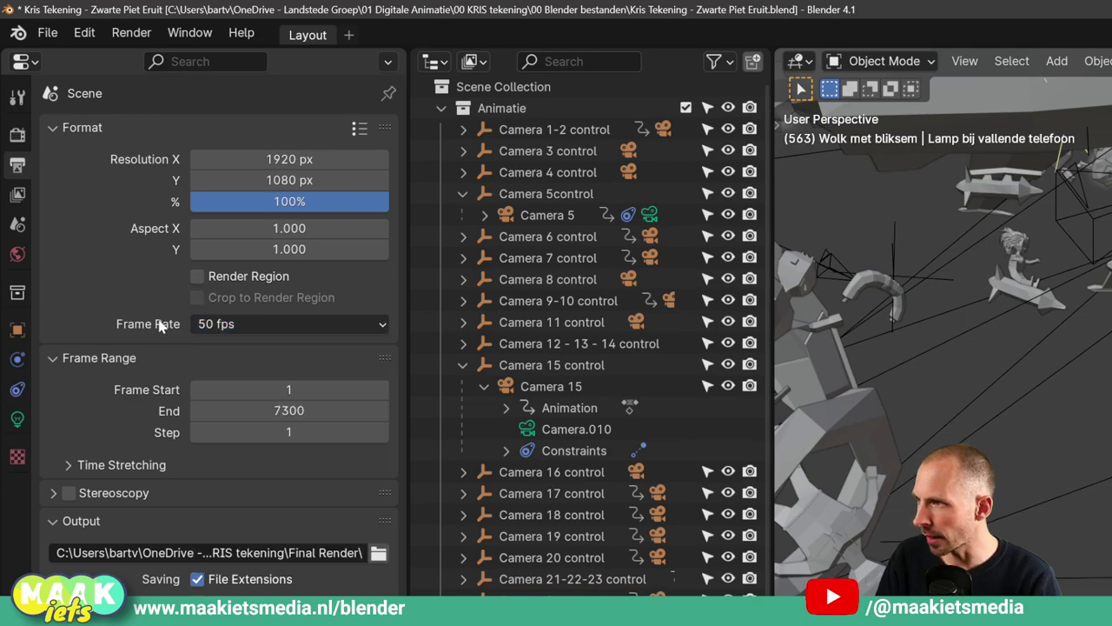
{"action": "left_click", "coordinate": [233, 324]}
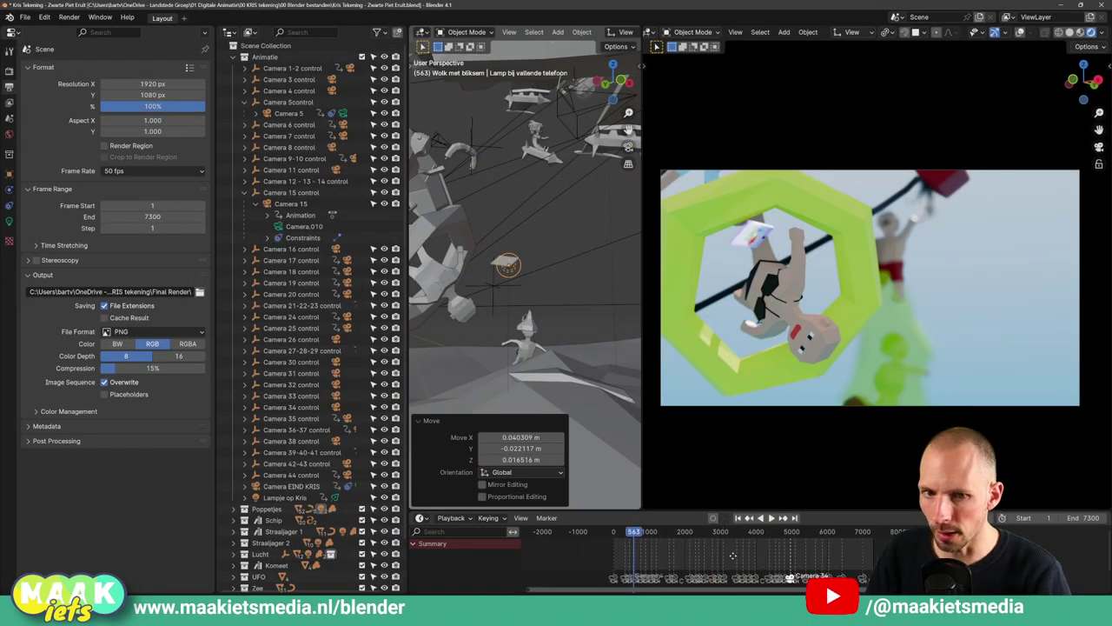
{"action": "scroll", "coordinate": [656, 541], "scroll_direction": "down", "scroll_amount": 2}
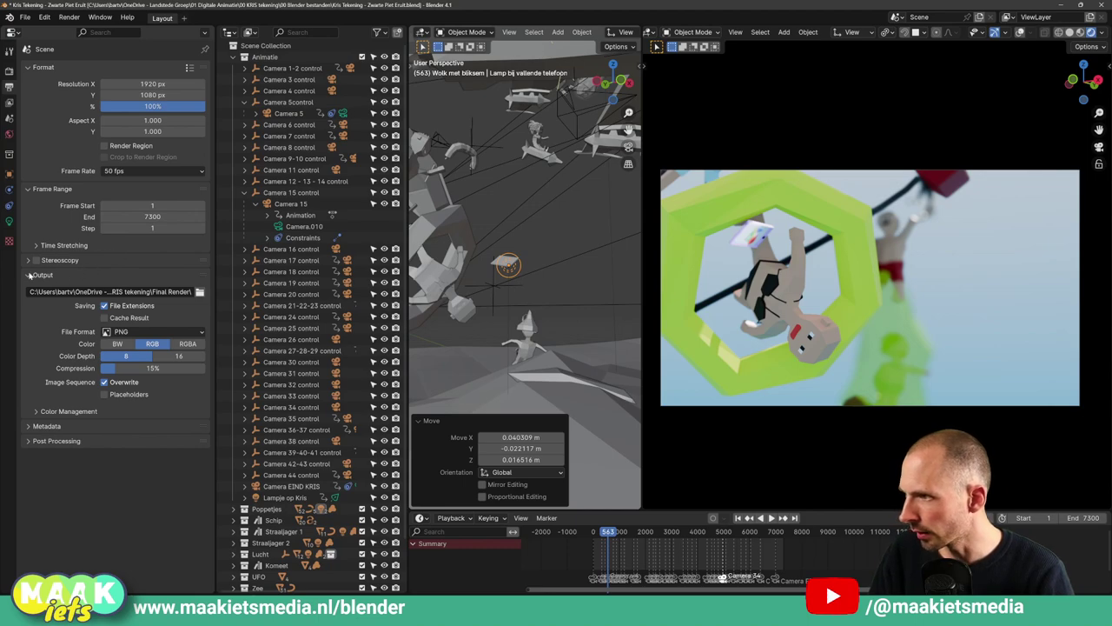
Point the render output path to a new Desktop folder named 'Mijn EPic final Render'
{"action": "left_click", "coordinate": [29, 274]}
{"action": "left_click", "coordinate": [30, 274]}
{"action": "left_click", "coordinate": [200, 293]}
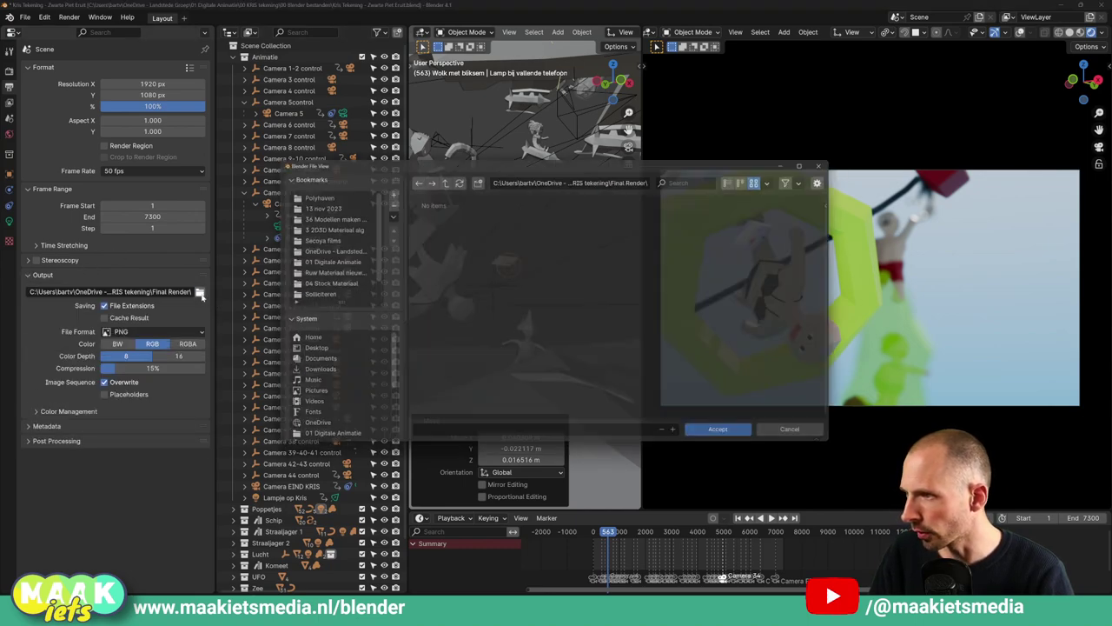
{"action": "left_click_drag", "start_coordinate": [522, 161], "coordinate": [550, 160]}
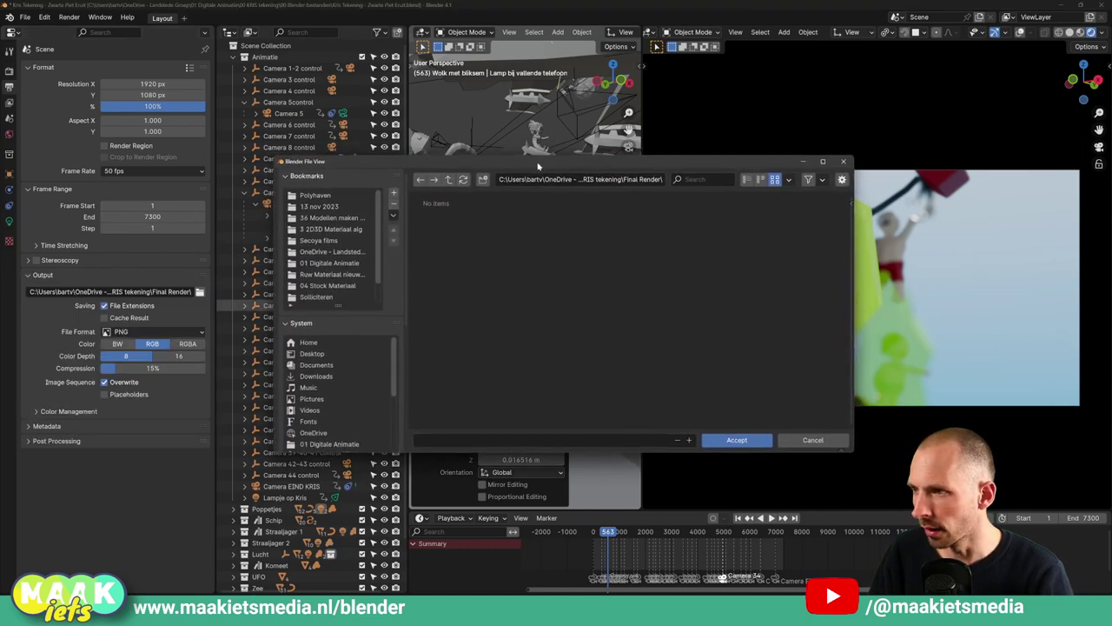
{"action": "left_click", "coordinate": [319, 346]}
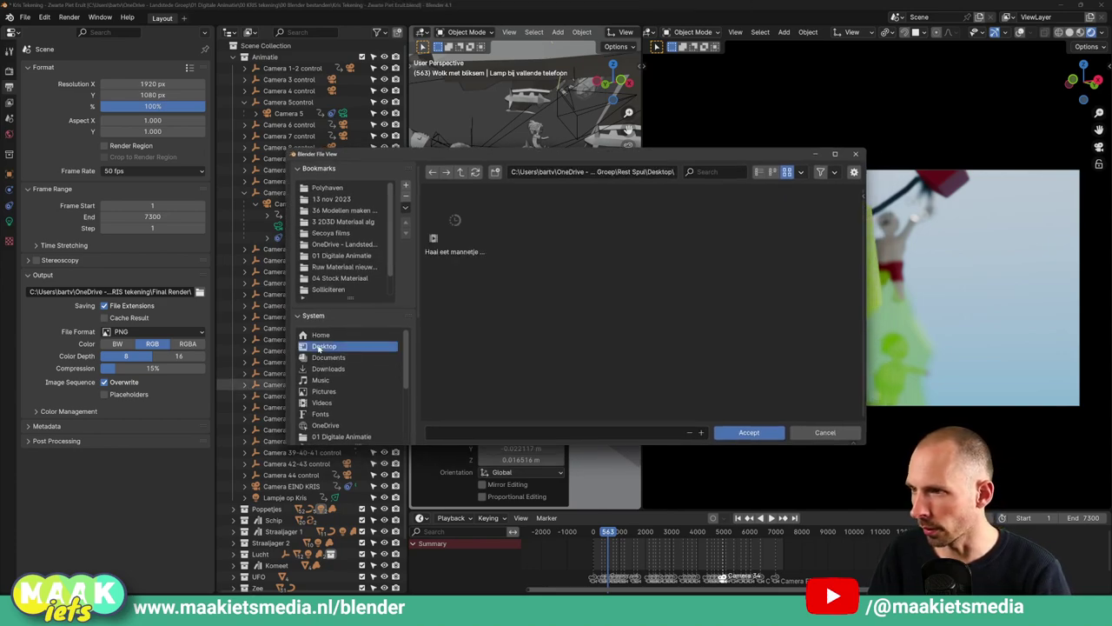
{"action": "left_click", "coordinate": [494, 172]}
{"action": "type", "text": "EPic final Render"}
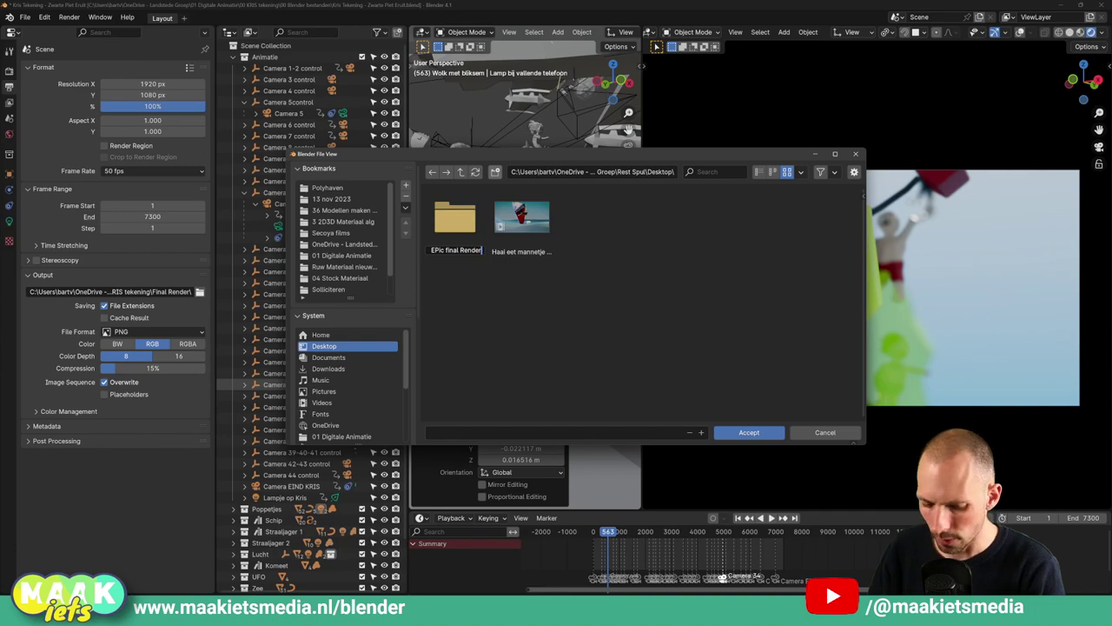
{"action": "key", "text": "Return"}
{"action": "double_click", "coordinate": [455, 219]}
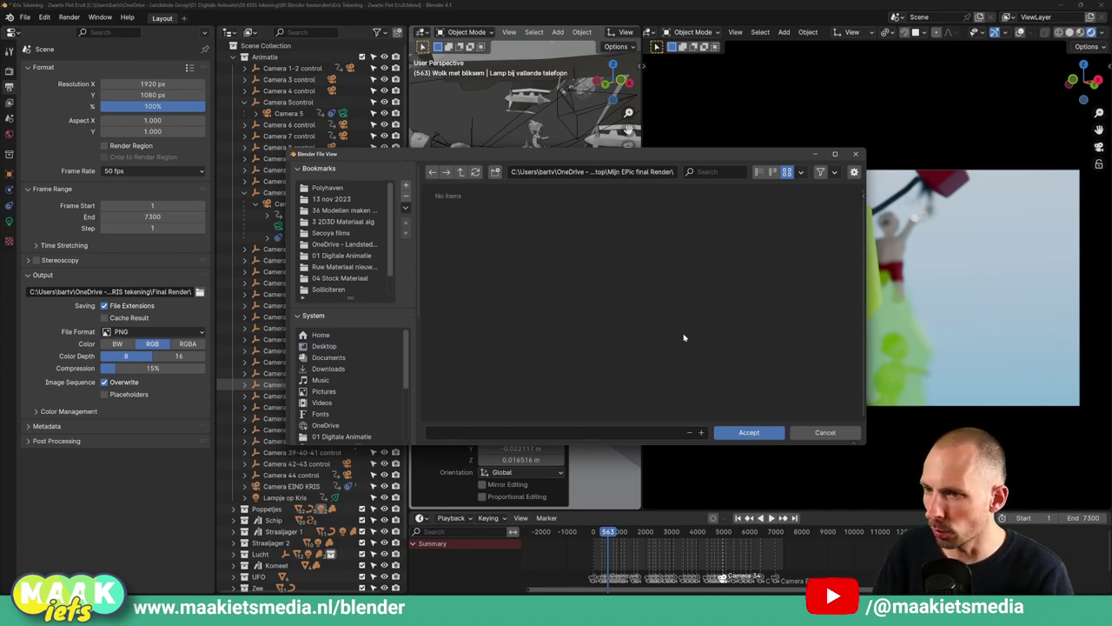
{"action": "left_click", "coordinate": [749, 432]}
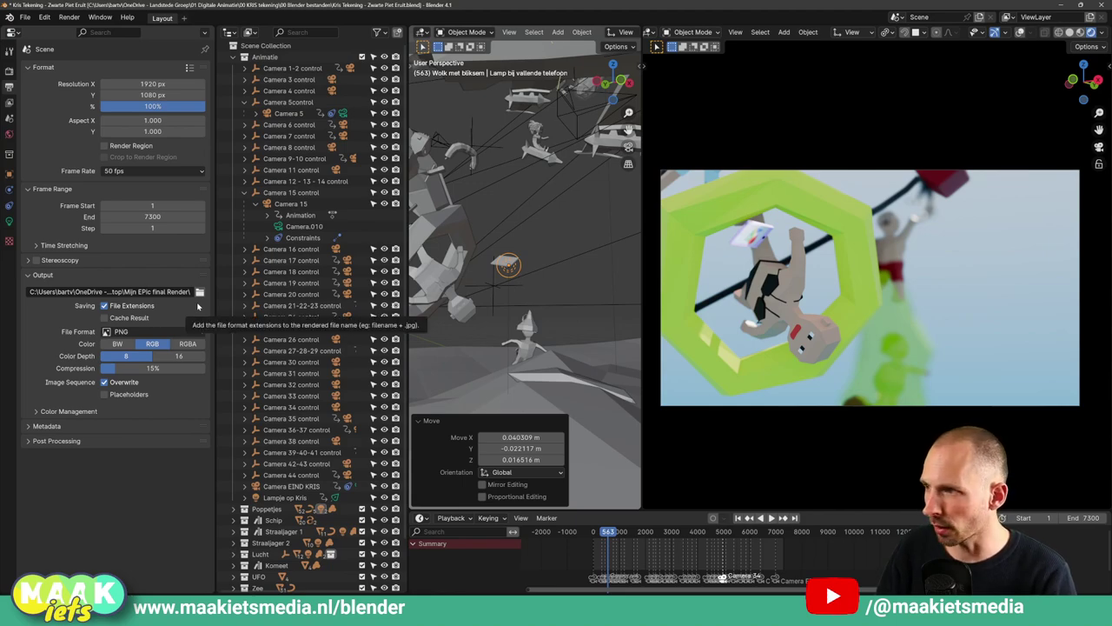
Keep PNG selected as the output file format
{"action": "left_click", "coordinate": [121, 332]}
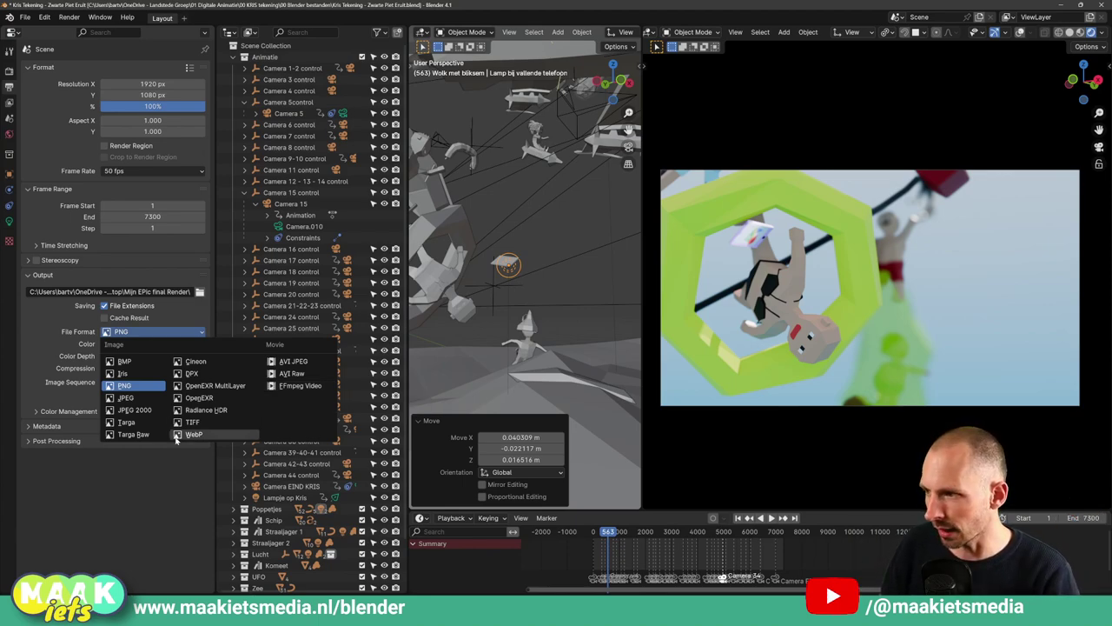
{"action": "left_click", "coordinate": [137, 333]}
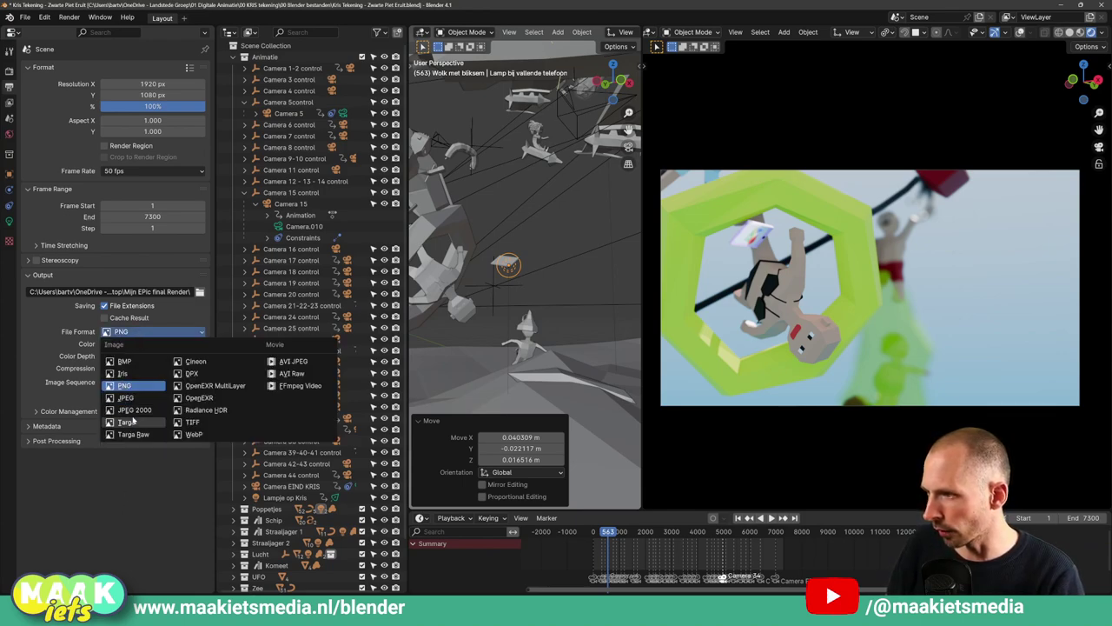
{"action": "left_click", "coordinate": [127, 387]}
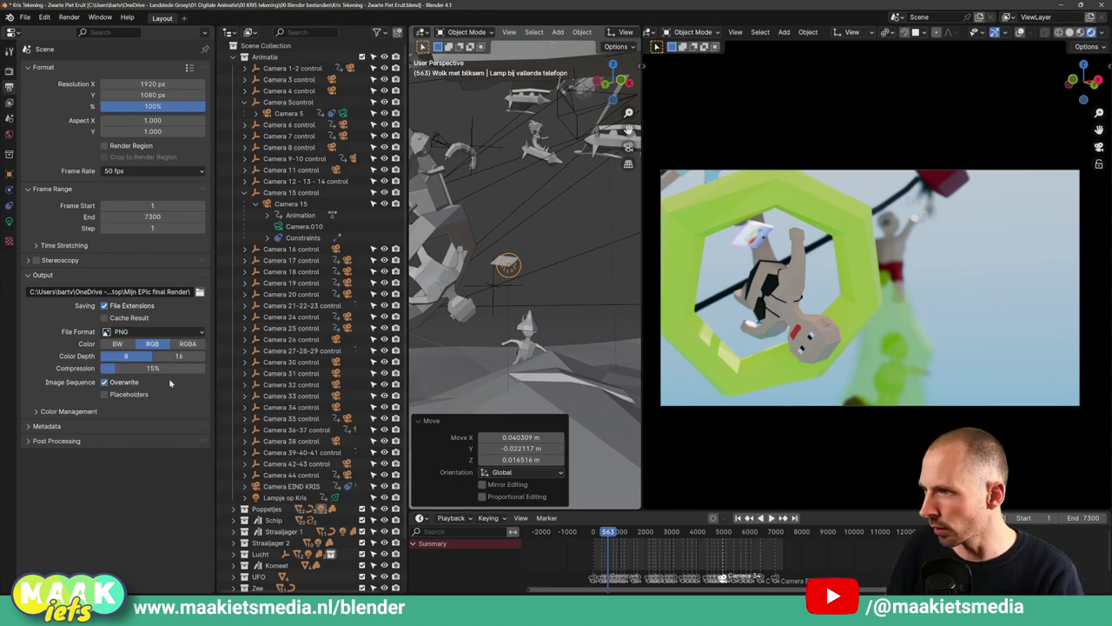
{"action": "left_click", "coordinate": [127, 333]}
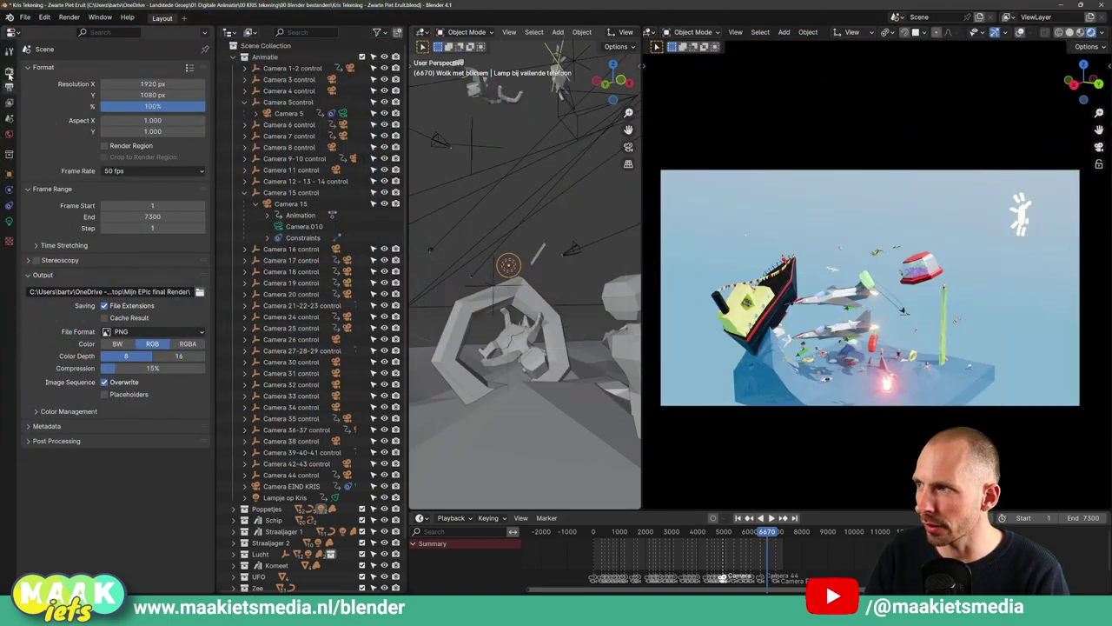
Switch the render engine from EEVEE to Cycles in Render Properties
{"action": "left_click", "coordinate": [9, 71]}
{"action": "left_click", "coordinate": [152, 70]}
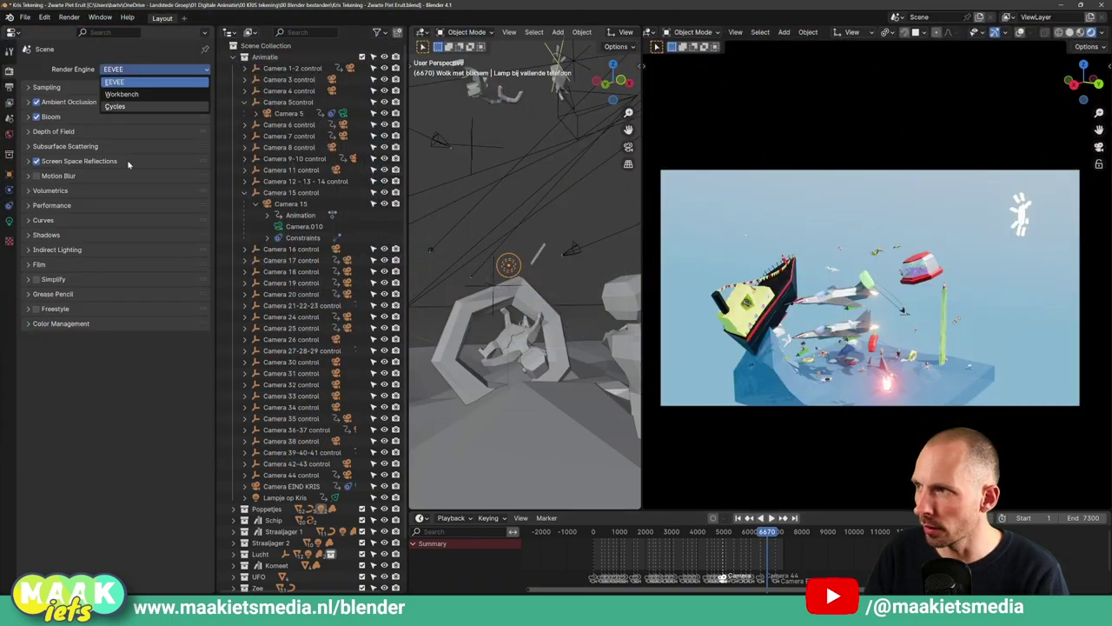
{"action": "left_click", "coordinate": [116, 106]}
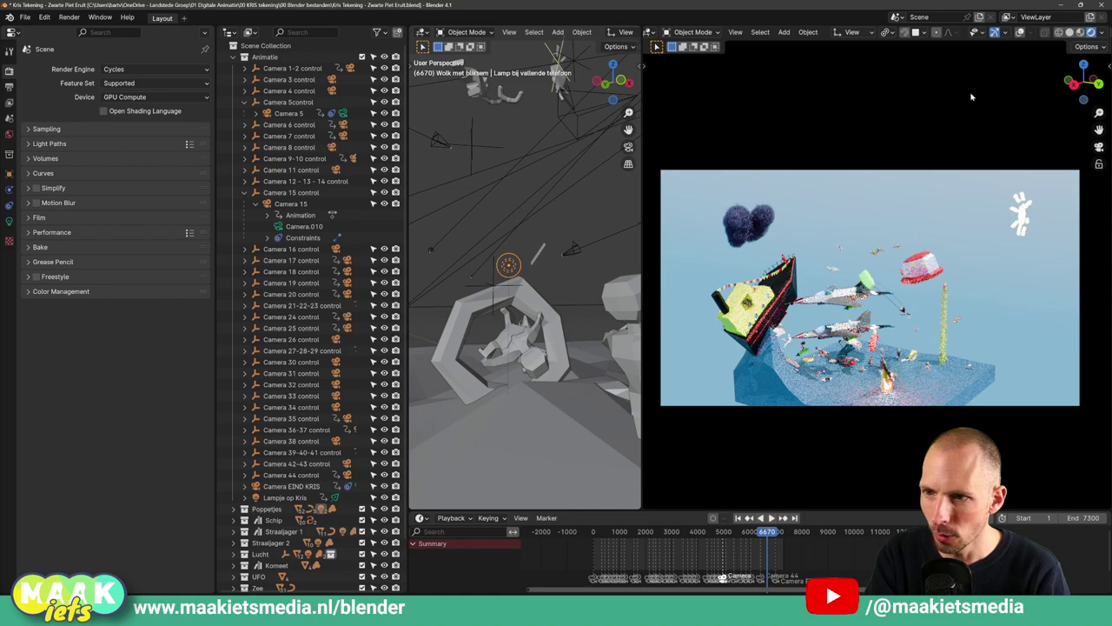
{"action": "left_click_drag", "start_coordinate": [971, 98], "coordinate": [754, 220]}
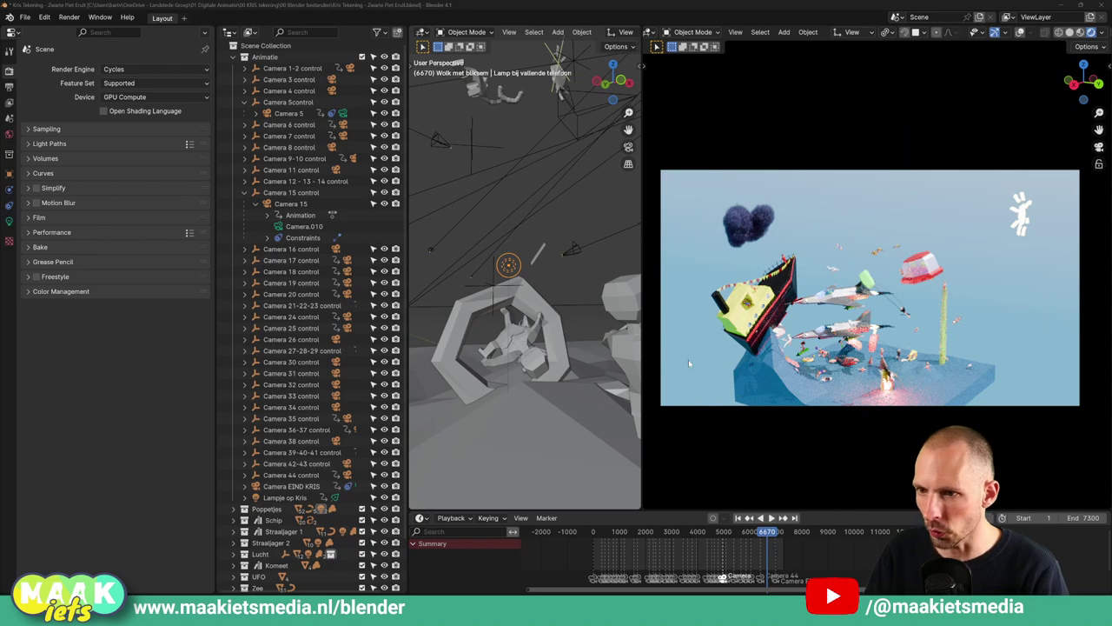
{"action": "middle_click_drag", "start_coordinate": [560, 356], "coordinate": [433, 287]}
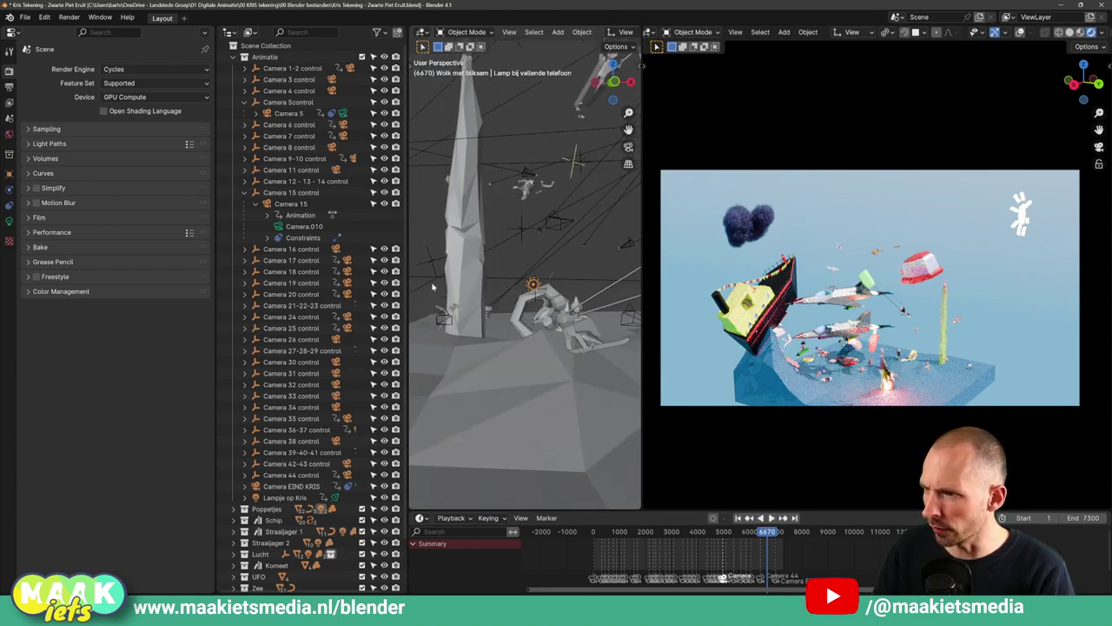
Collapse the Animatie collection and open Edit > Preferences
{"action": "left_click", "coordinate": [234, 56]}
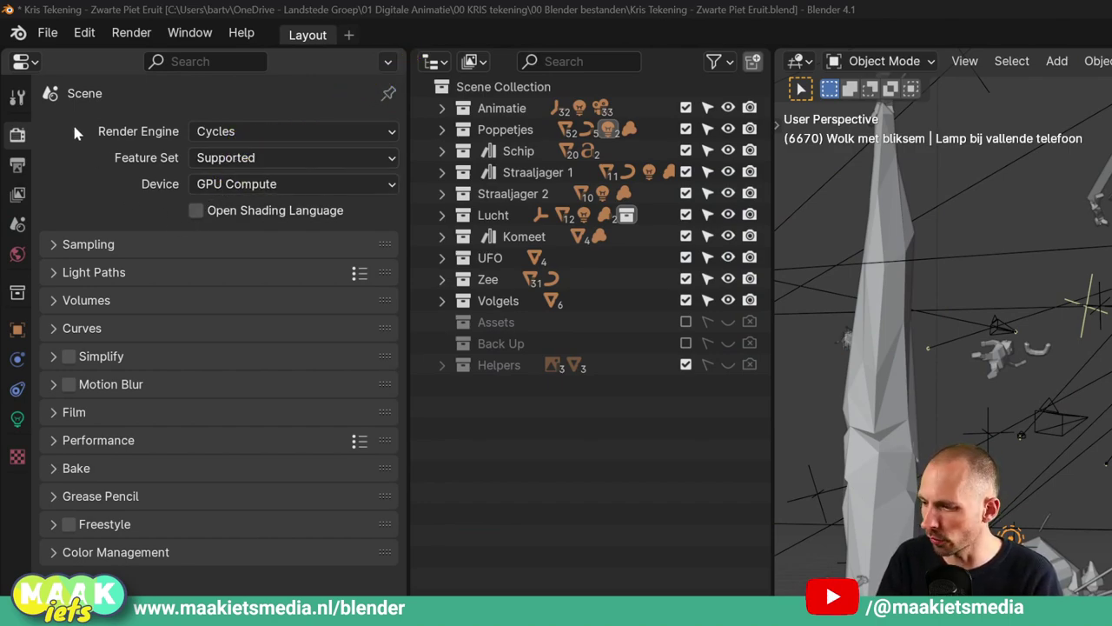
{"action": "left_click", "coordinate": [87, 40]}
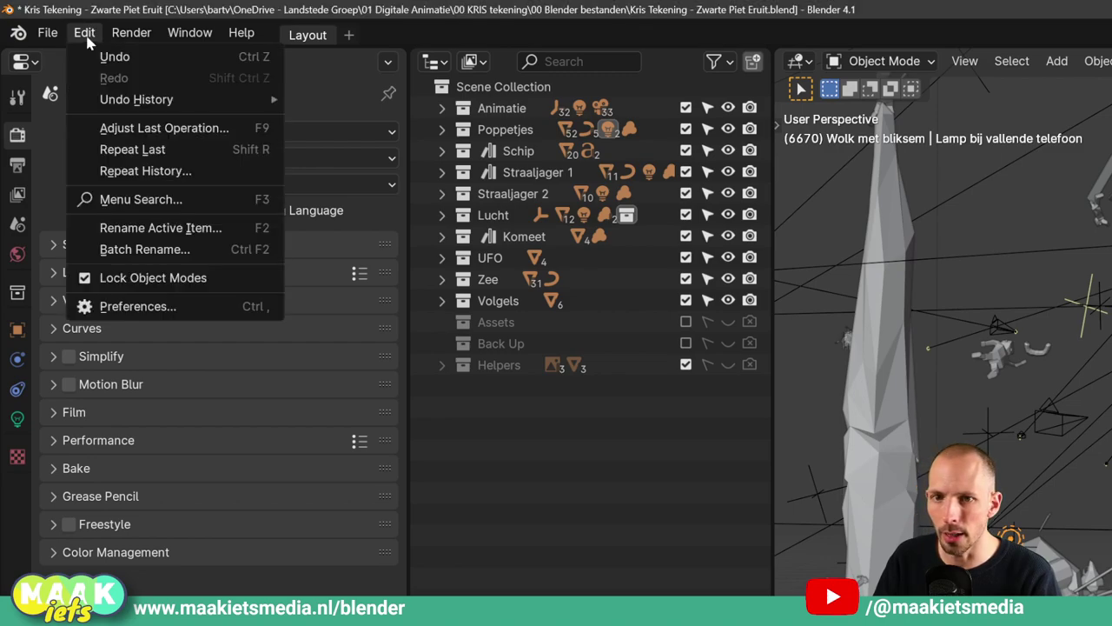
{"action": "left_click", "coordinate": [165, 306]}
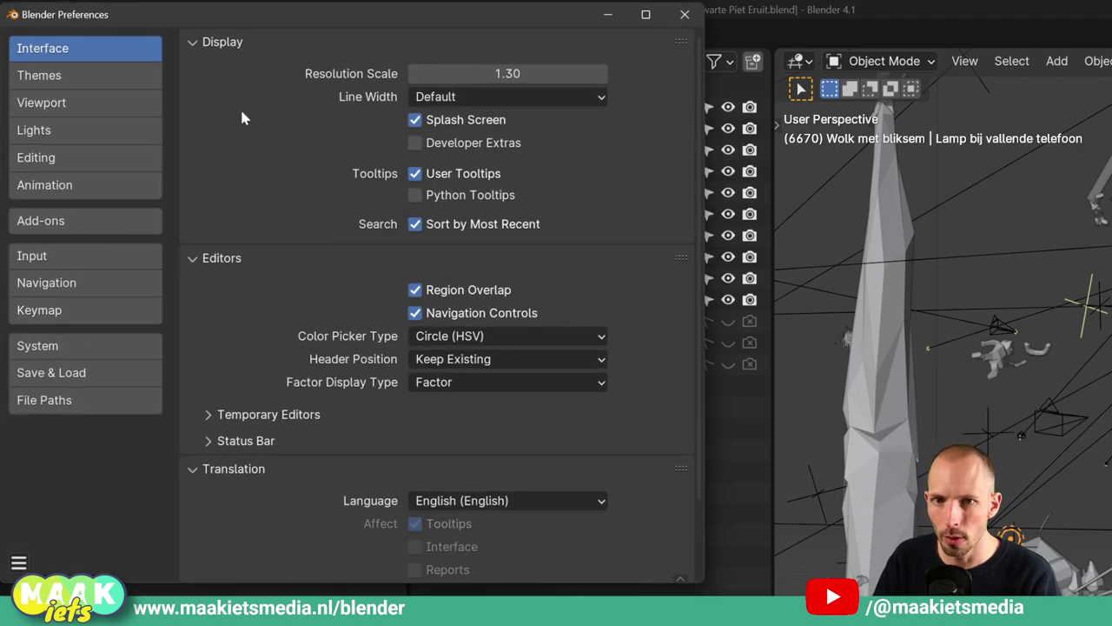
In System preferences, compare the Cycles device backends None, CUDA, OptiX and HIP
{"action": "left_click_drag", "start_coordinate": [268, 15], "coordinate": [296, 40]}
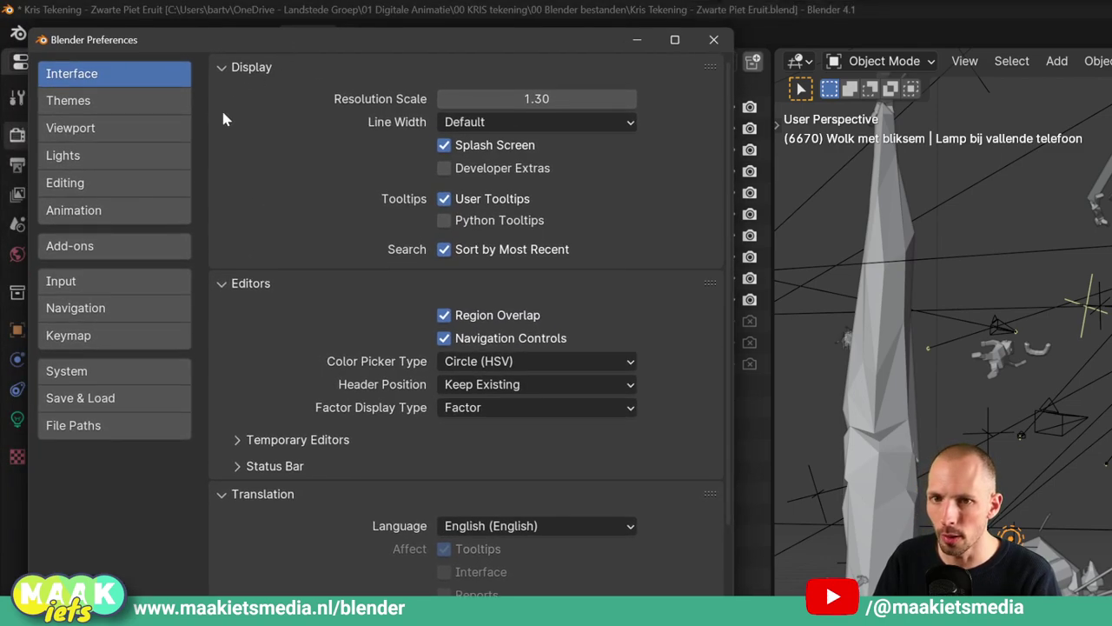
{"action": "left_click", "coordinate": [76, 369]}
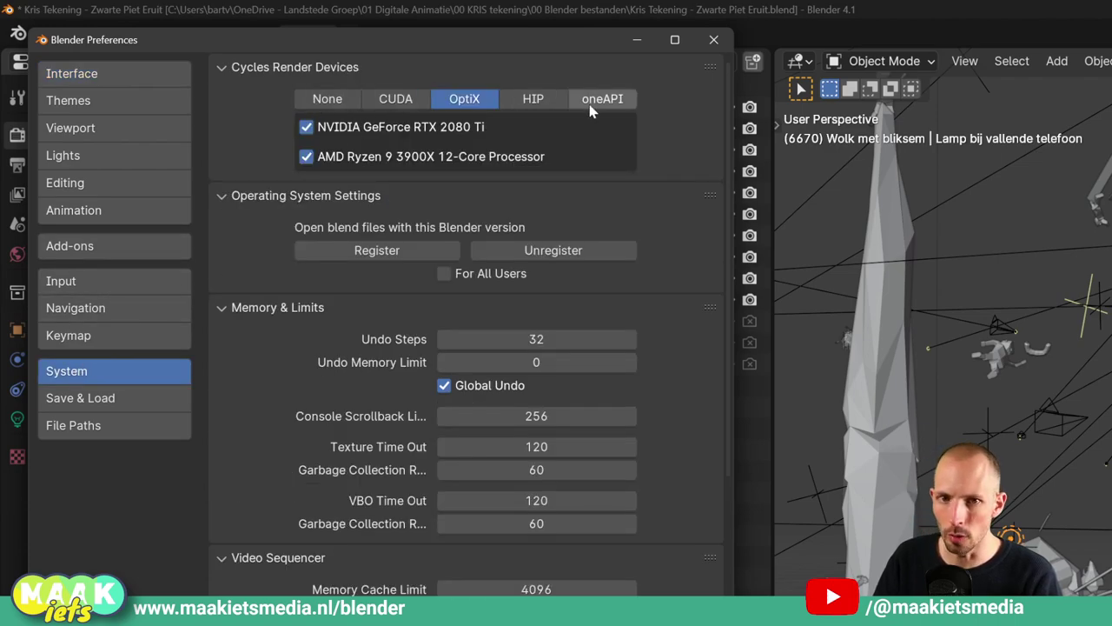
{"action": "left_click", "coordinate": [330, 102]}
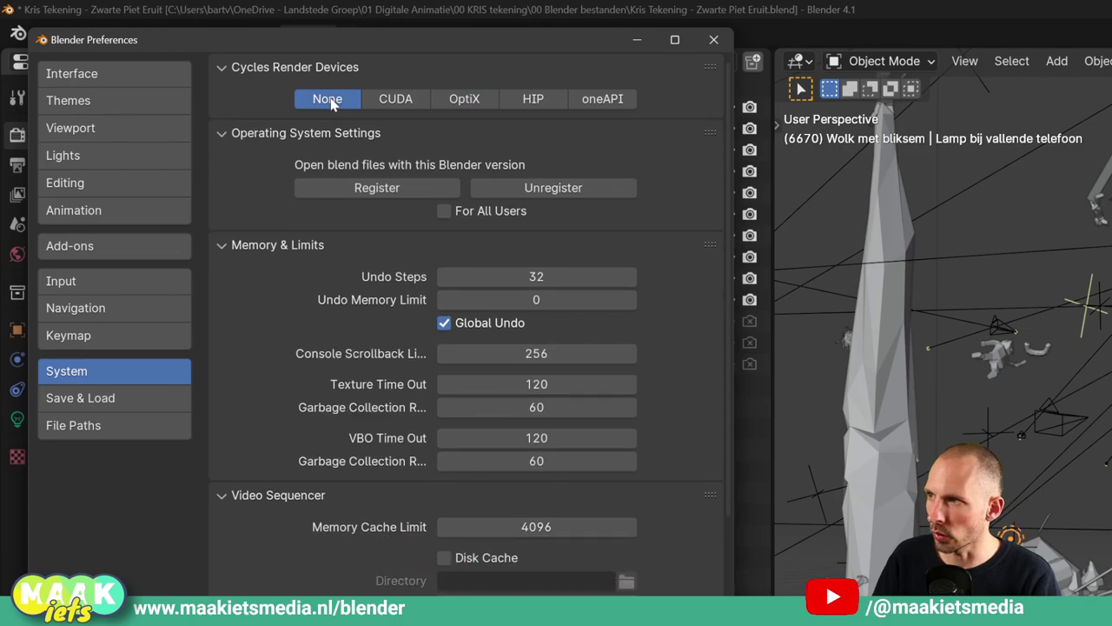
{"action": "left_click", "coordinate": [398, 100]}
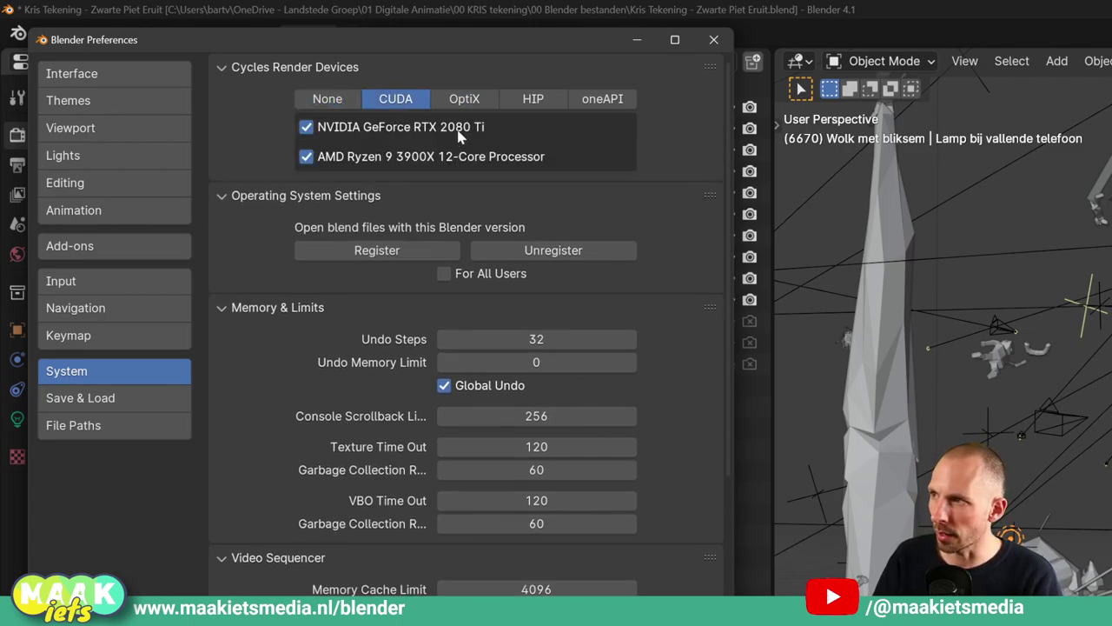
{"action": "left_click", "coordinate": [469, 100]}
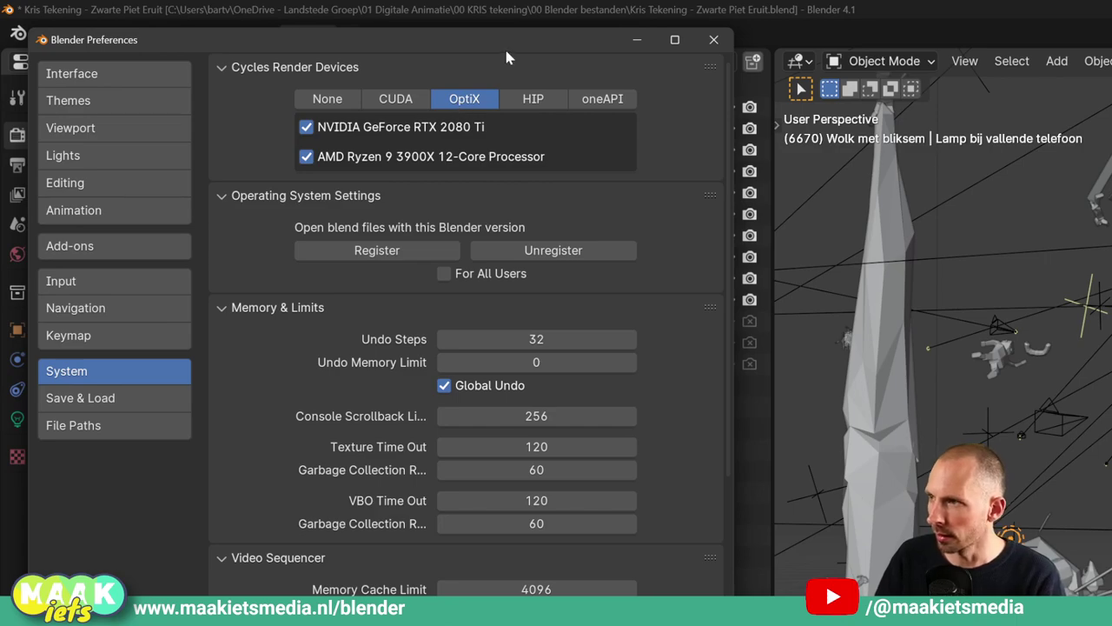
{"action": "left_click", "coordinate": [526, 100]}
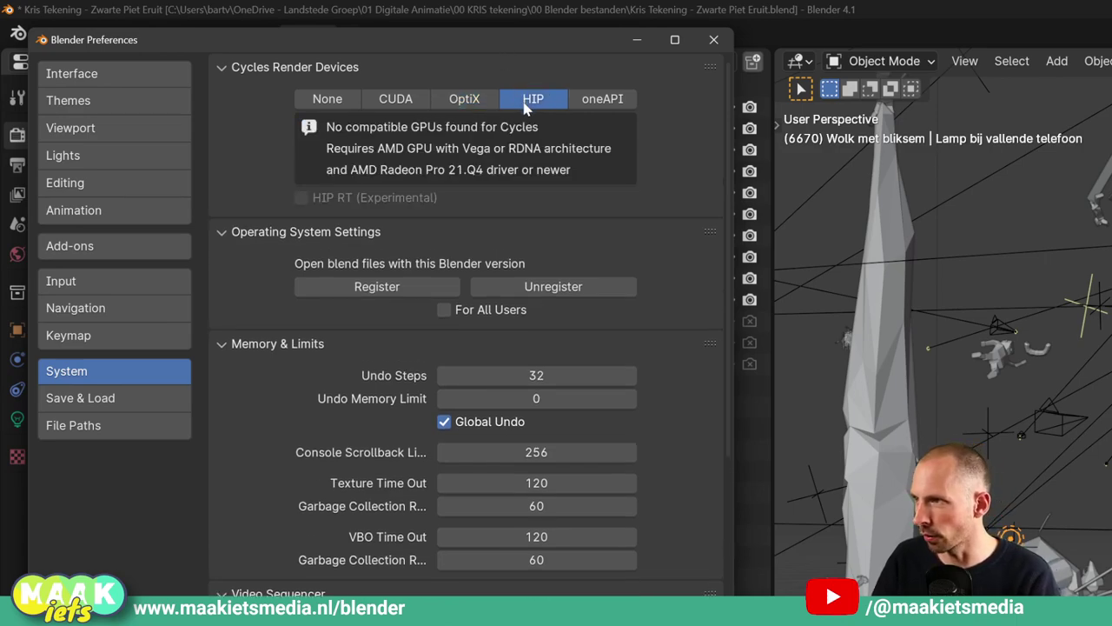
Settle on OptiX with RTX 2080 Ti and Ryzen CPU enabled, then close Preferences
{"action": "left_click", "coordinate": [606, 103]}
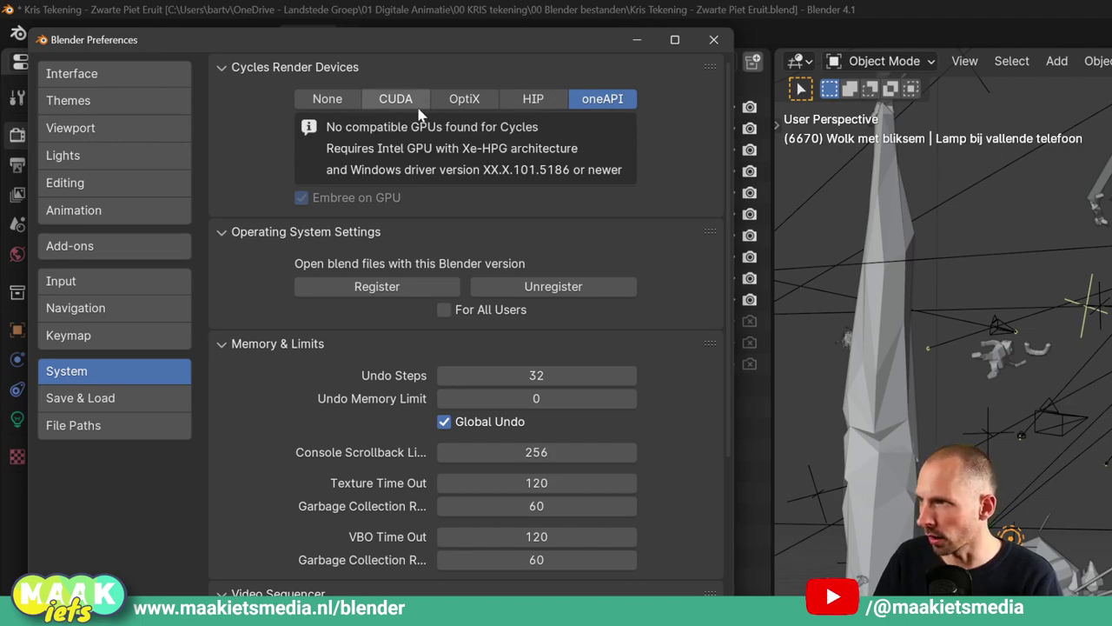
{"action": "left_click", "coordinate": [463, 100]}
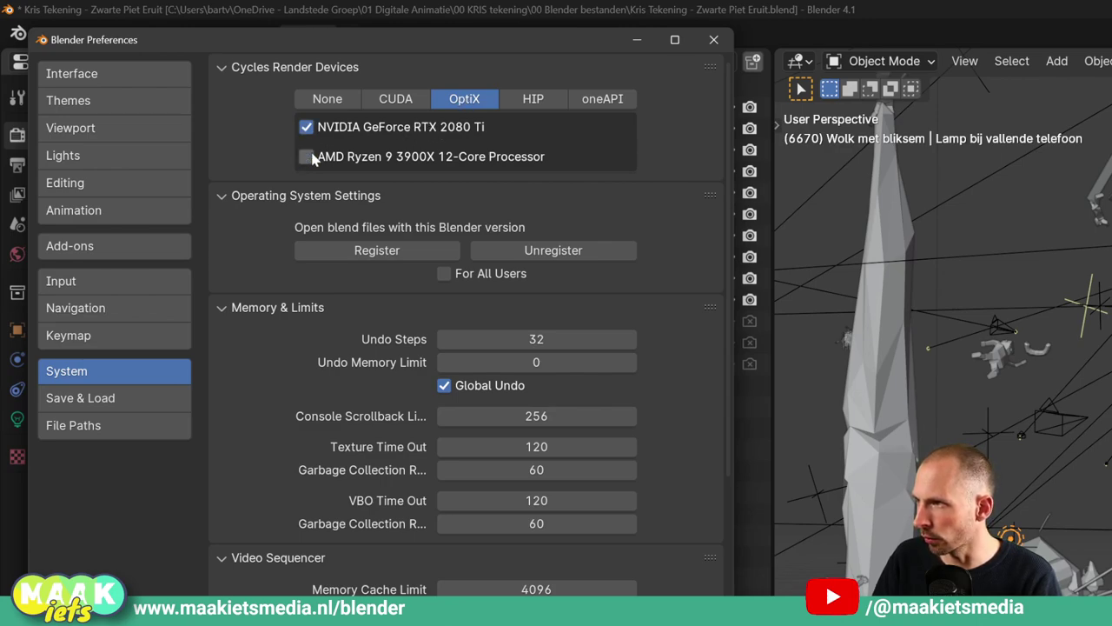
{"action": "left_click", "coordinate": [47, 584]}
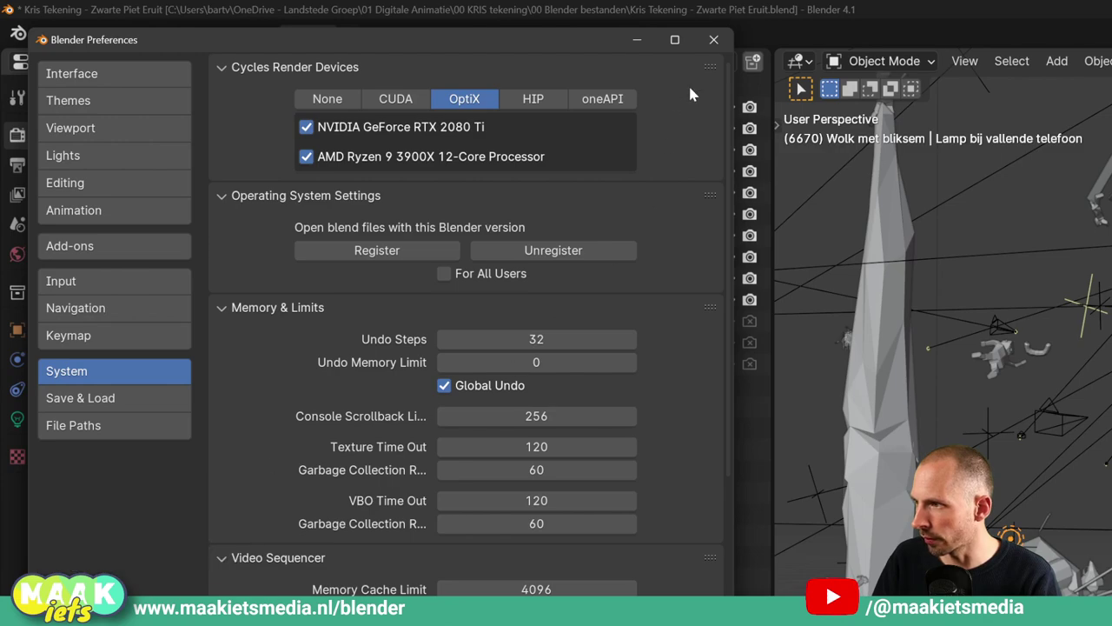
{"action": "left_click", "coordinate": [713, 41]}
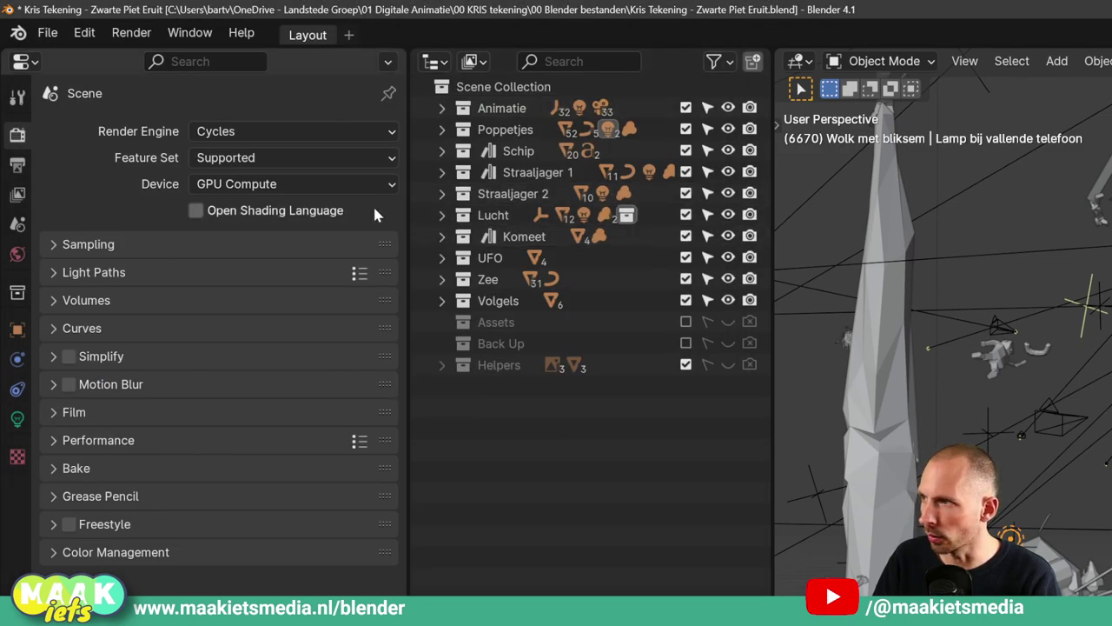
Keep the render device on GPU Compute and expand the Sampling panel
{"action": "left_click", "coordinate": [285, 183]}
{"action": "left_click", "coordinate": [245, 229]}
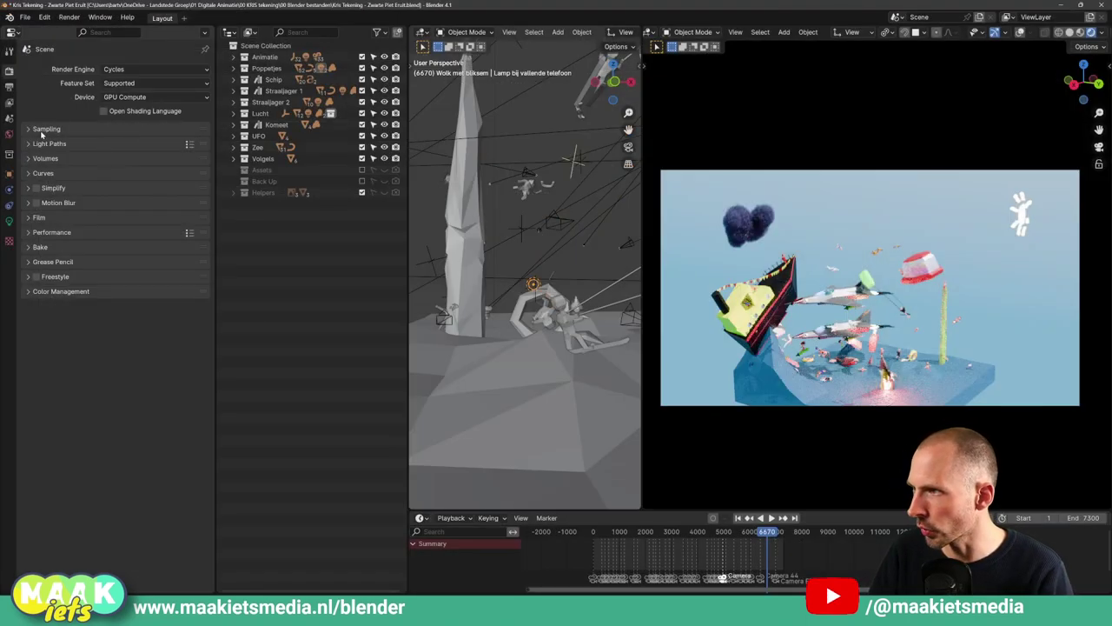
{"action": "left_click", "coordinate": [29, 130]}
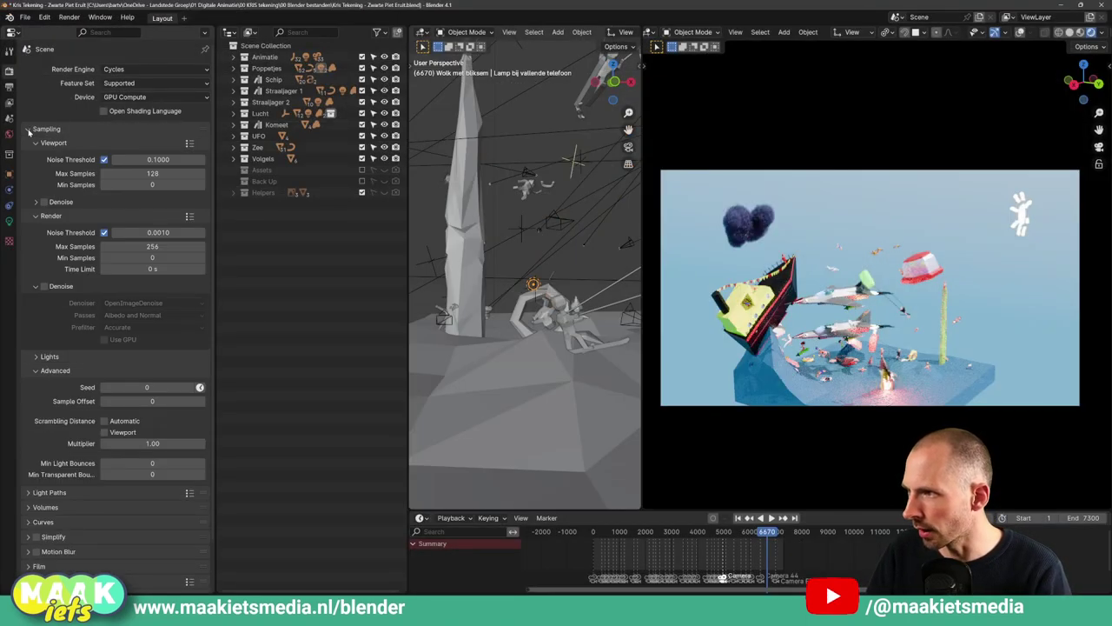
Show the Render sampling subpanel with Viewport and Advanced collapsed
{"action": "left_click", "coordinate": [35, 144]}
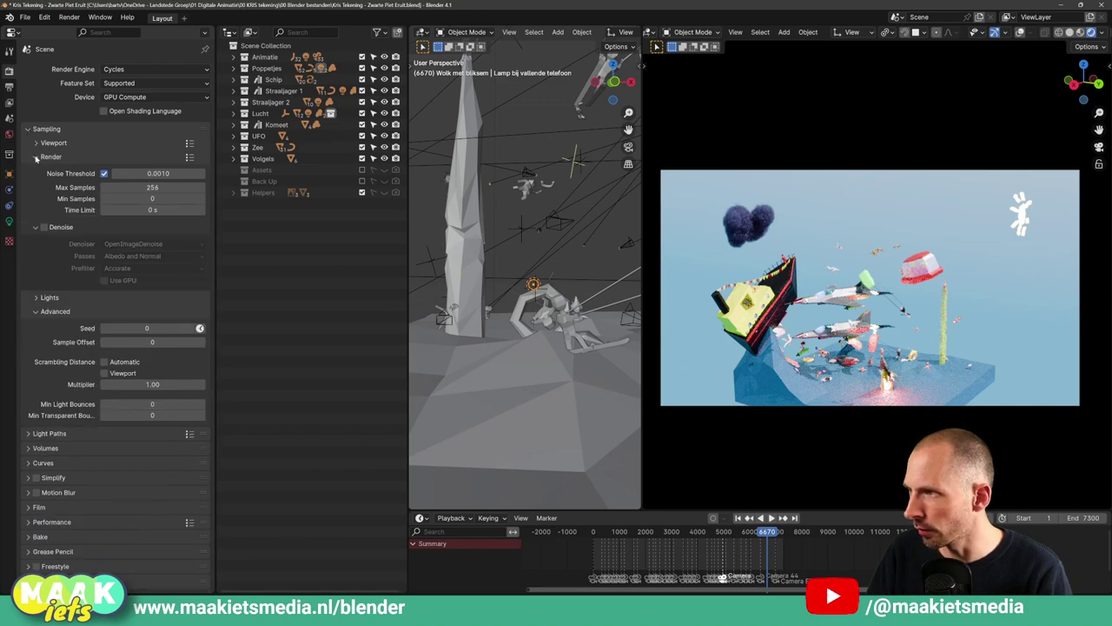
{"action": "left_click", "coordinate": [36, 158]}
{"action": "left_click", "coordinate": [37, 144]}
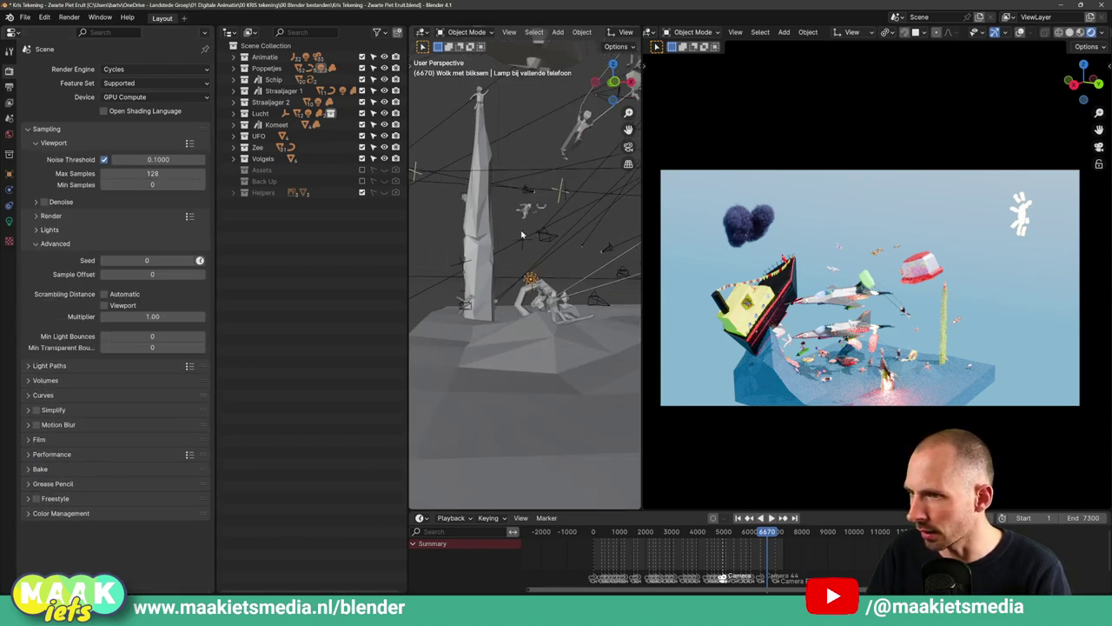
{"action": "middle_click_drag", "start_coordinate": [504, 226], "coordinate": [661, 291]}
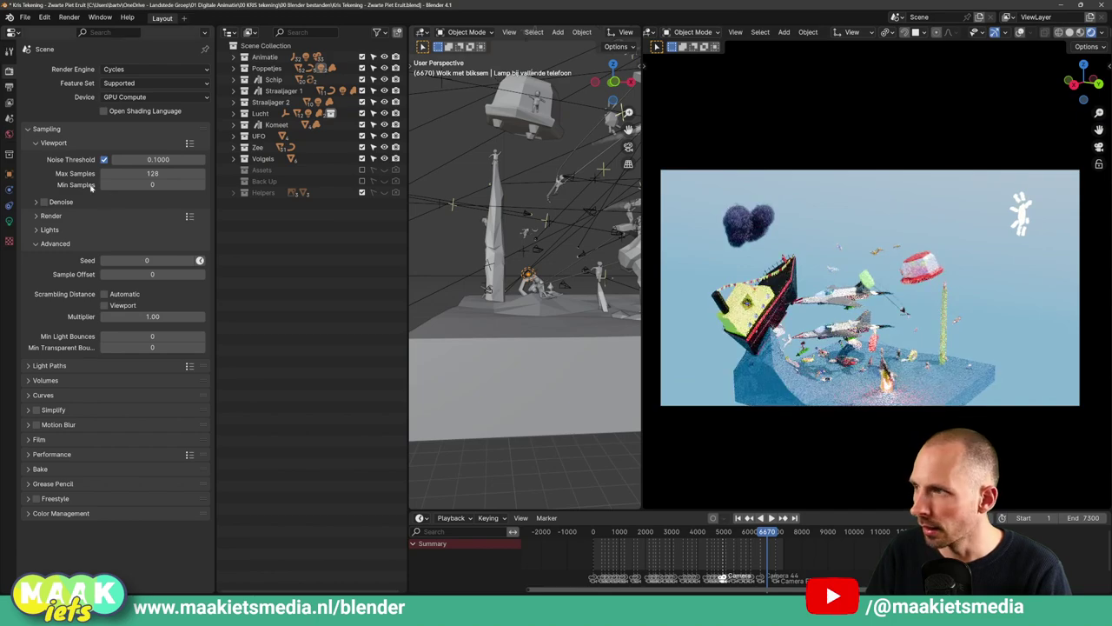
{"action": "left_click", "coordinate": [38, 144]}
{"action": "left_click", "coordinate": [36, 157]}
{"action": "left_click", "coordinate": [36, 311]}
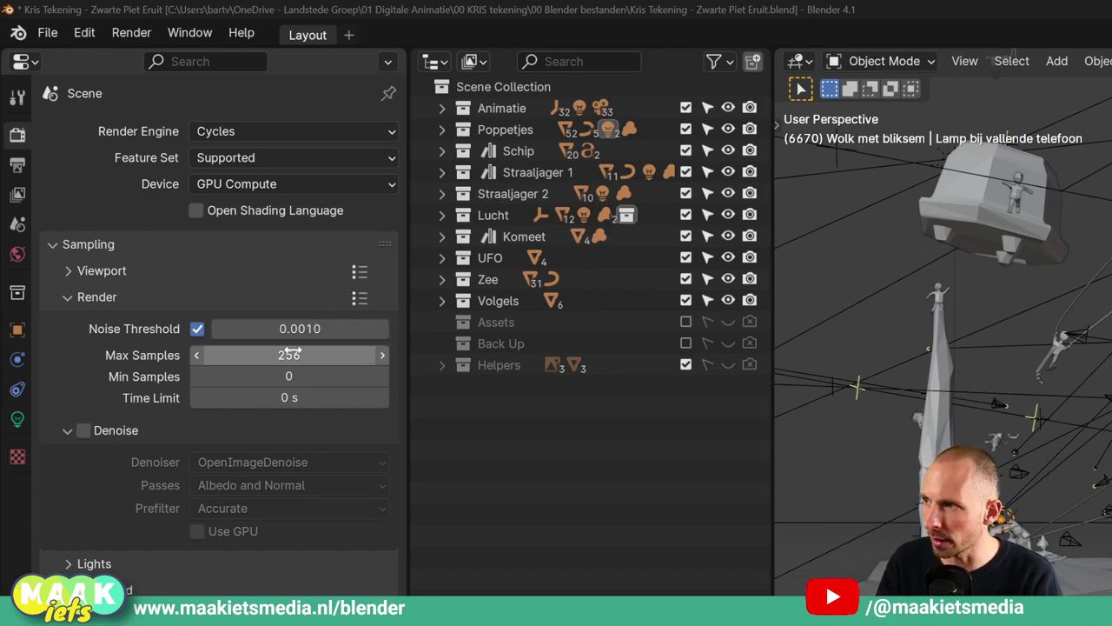
Set render Max Samples to about 2067, keeping Noise Threshold at 0.0010
{"action": "left_click", "coordinate": [292, 352]}
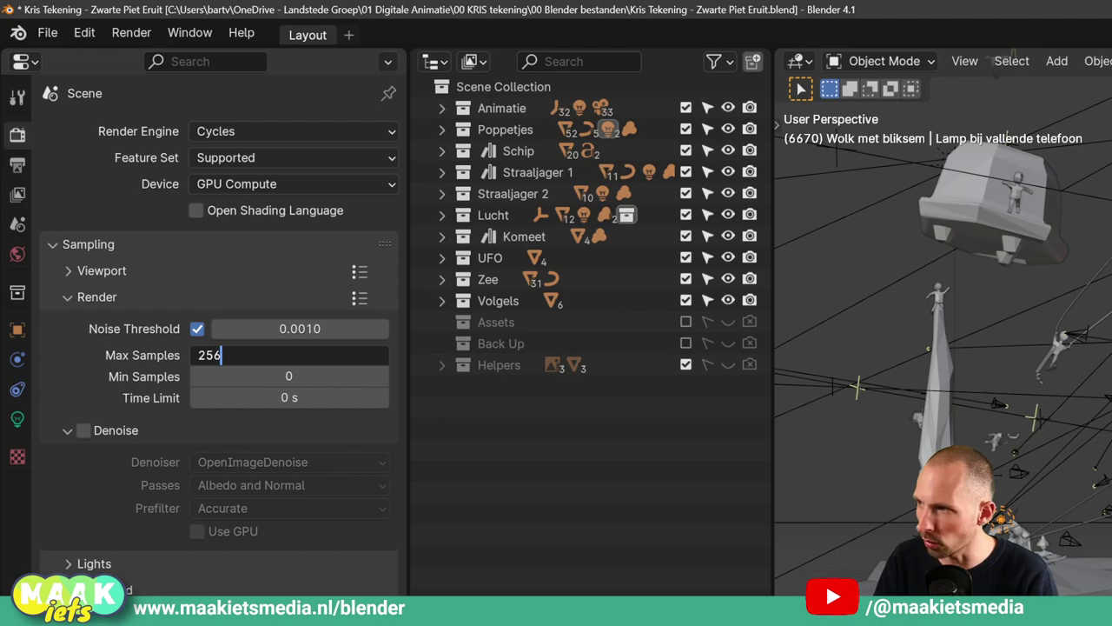
{"action": "type", "text": "/2"}
{"action": "type", "text": "128"}
{"action": "key", "text": "Return"}
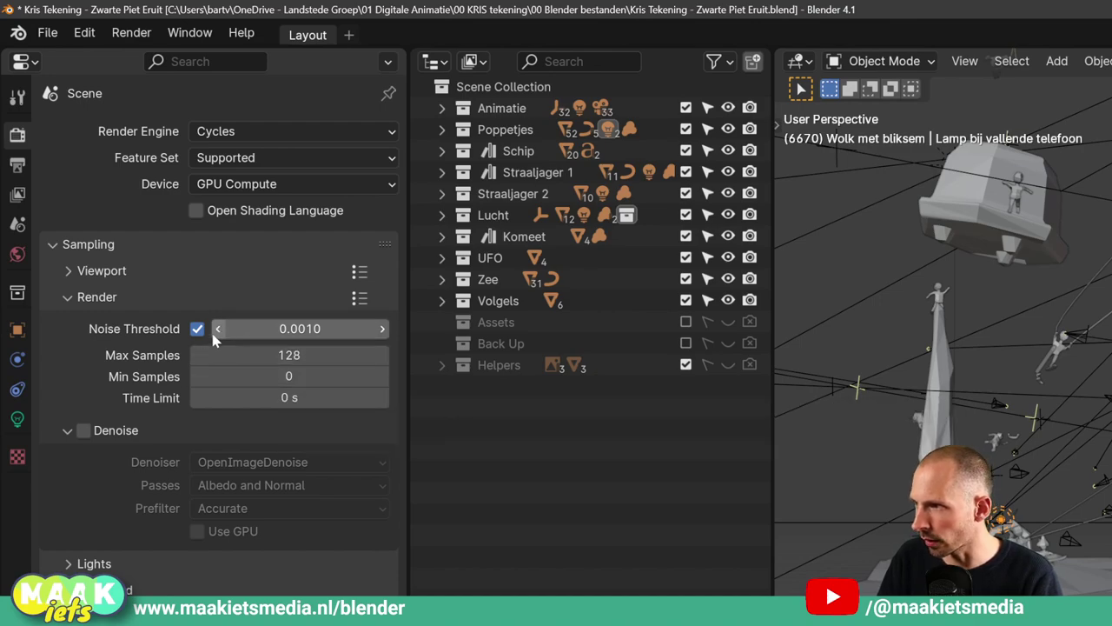
{"action": "left_click", "coordinate": [196, 330]}
{"action": "left_click", "coordinate": [197, 330]}
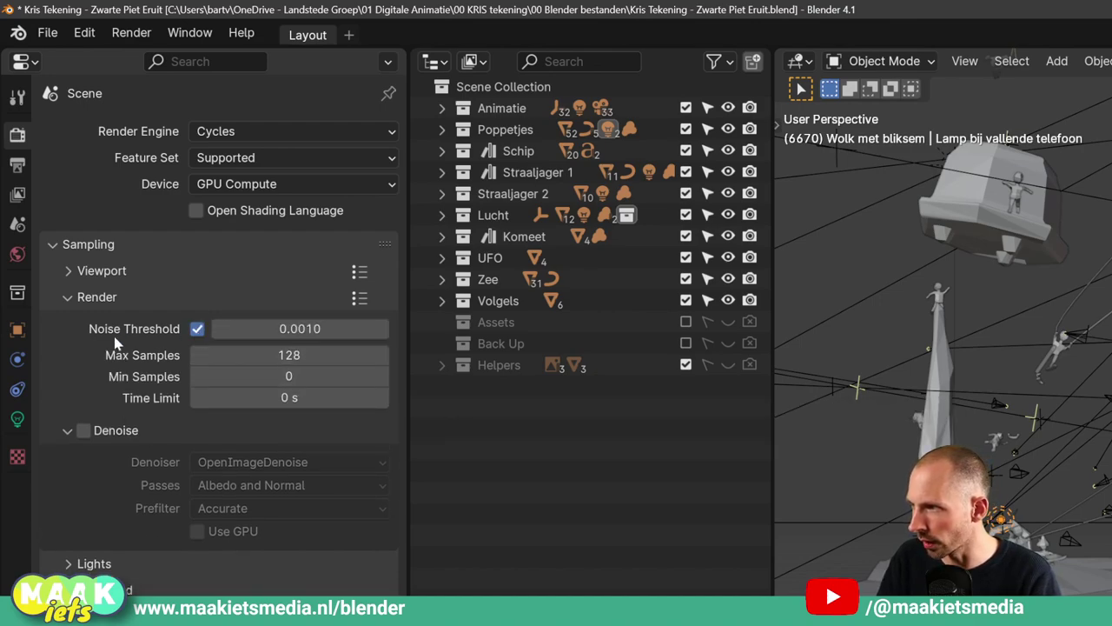
{"action": "left_click", "coordinate": [309, 334]}
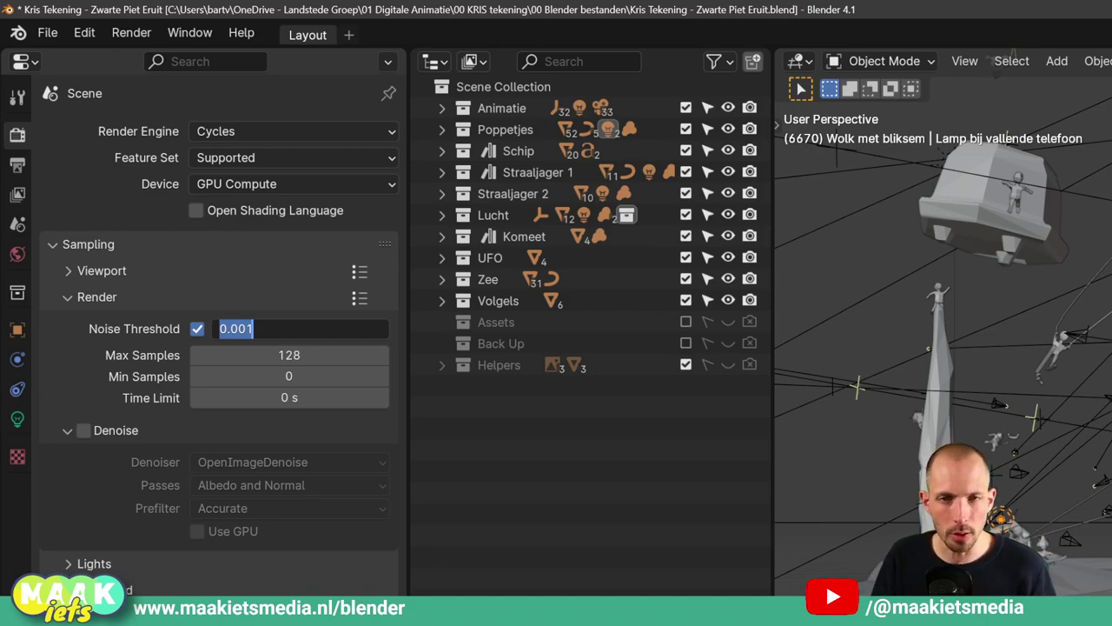
{"action": "key", "text": "ctrl+z"}
{"action": "key", "text": "ctrl+z"}
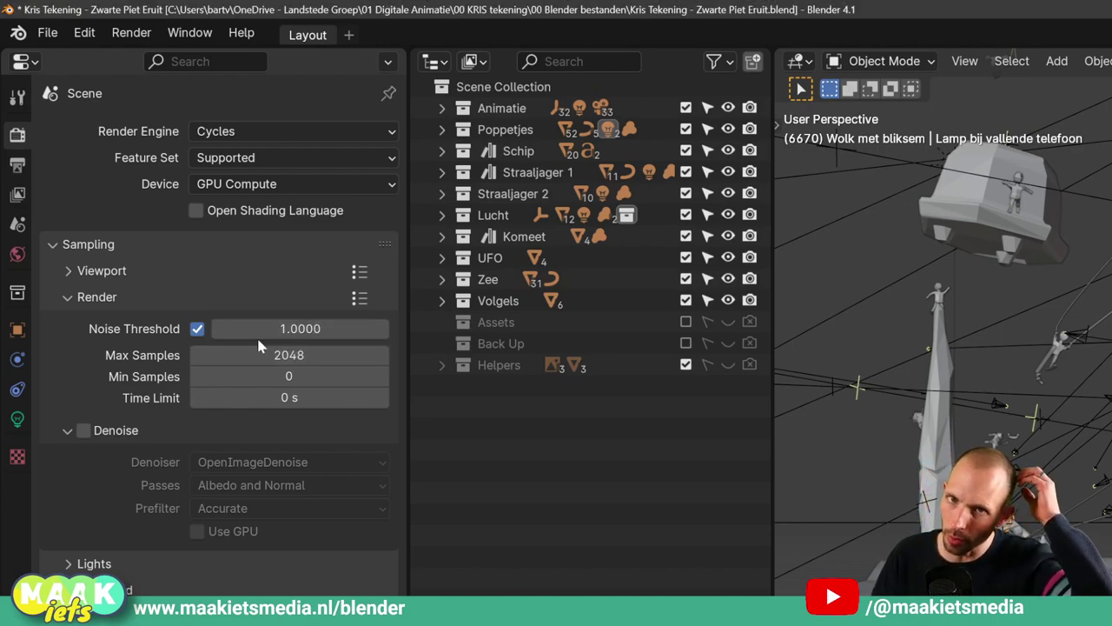
{"action": "left_click_drag", "start_coordinate": [261, 354], "coordinate": [252, 355]}
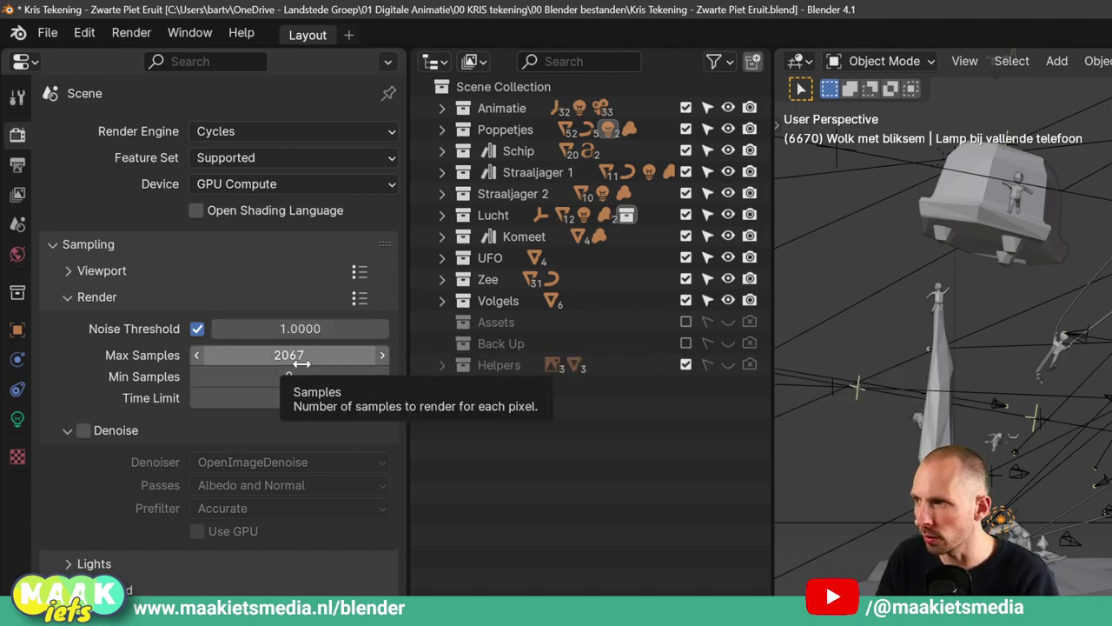
Set Min Samples to 512 and the Time Limit to 30 s
{"action": "left_click", "coordinate": [290, 375]}
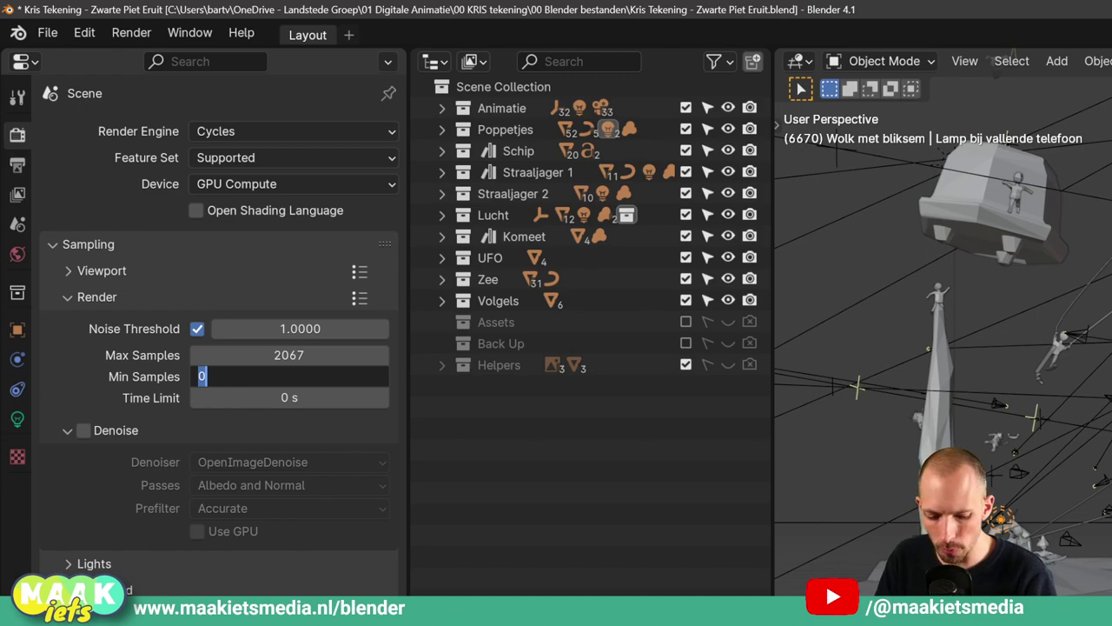
{"action": "type", "text": "512"}
{"action": "key", "text": "Return"}
{"action": "type", "text": "0.0010"}
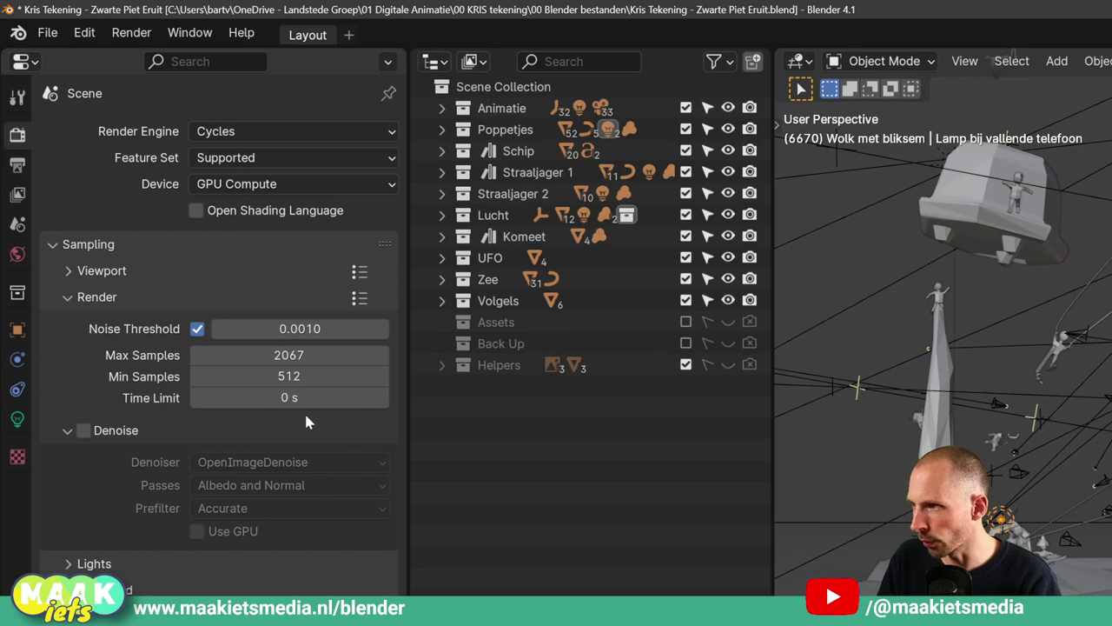
{"action": "mouse_move", "coordinate": [549, 189]}
{"action": "left_mouse_down"}
{"action": "mouse_move", "coordinate": [182, 358]}
{"action": "mouse_move", "coordinate": [249, 390]}
{"action": "mouse_move", "coordinate": [348, 390]}
{"action": "mouse_move", "coordinate": [309, 406]}
{"action": "left_mouse_up"}
{"action": "left_click", "coordinate": [296, 398]}
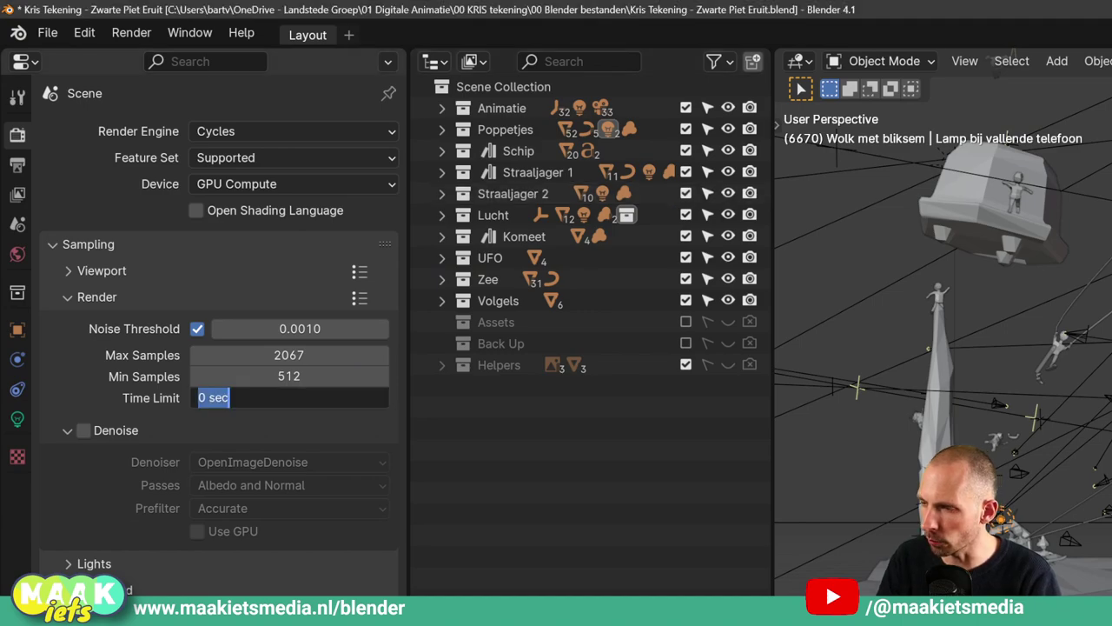
{"action": "type", "text": "30"}
{"action": "key", "text": "Return"}
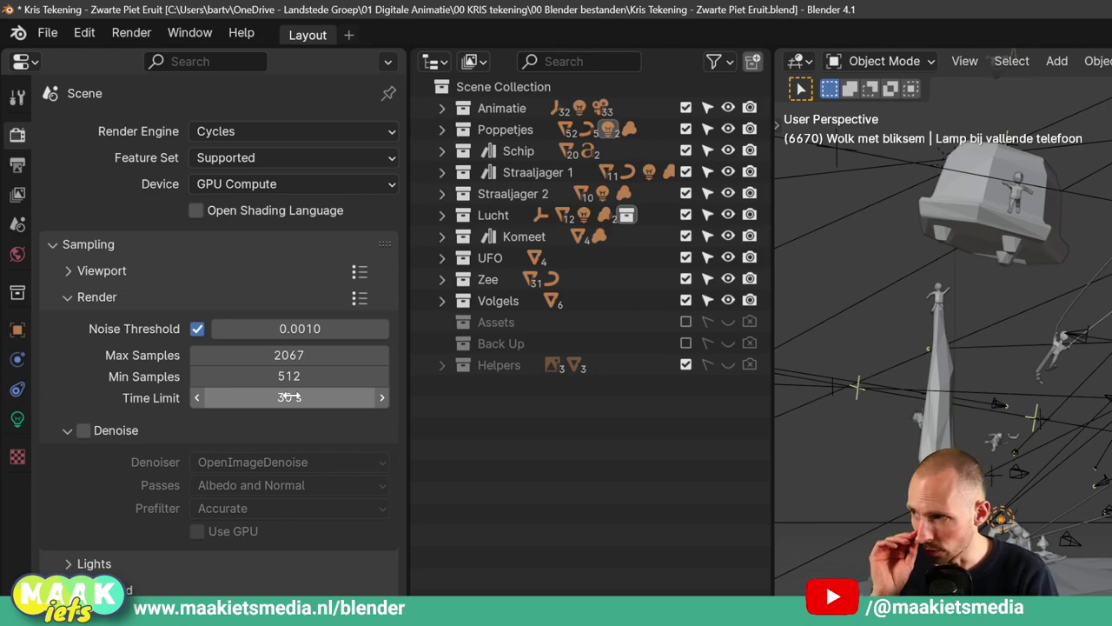
Enable denoising for final renders and inspect the rendered view
{"action": "left_click", "coordinate": [84, 431]}
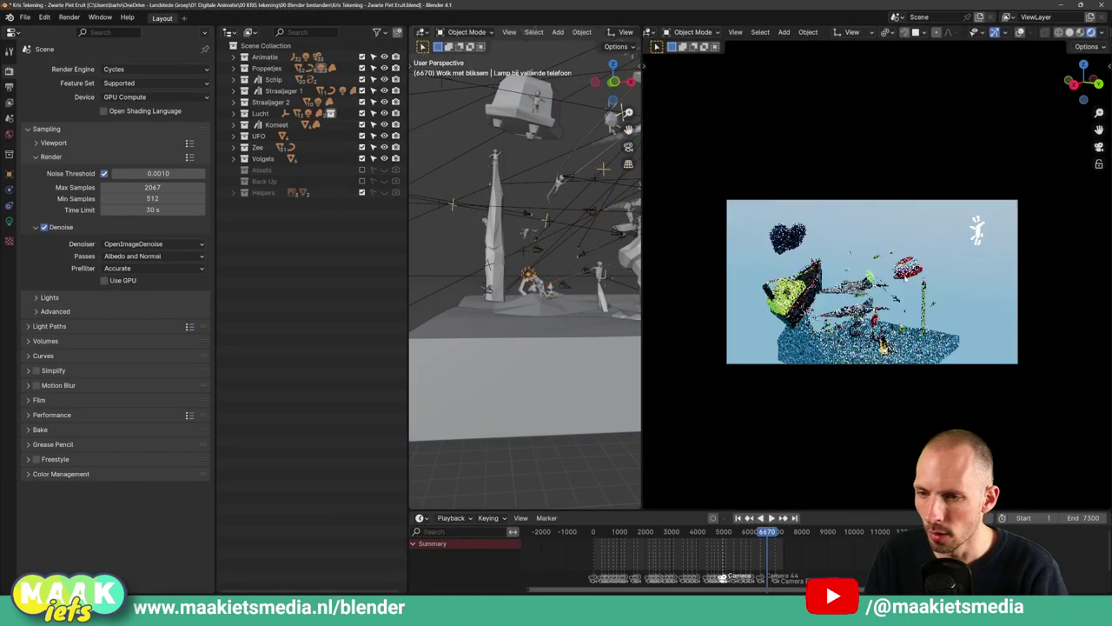
{"action": "middle_click_drag", "start_coordinate": [869, 278], "coordinate": [896, 291]}
{"action": "scroll", "coordinate": [869, 278], "scroll_direction": "up", "scroll_amount": 5}
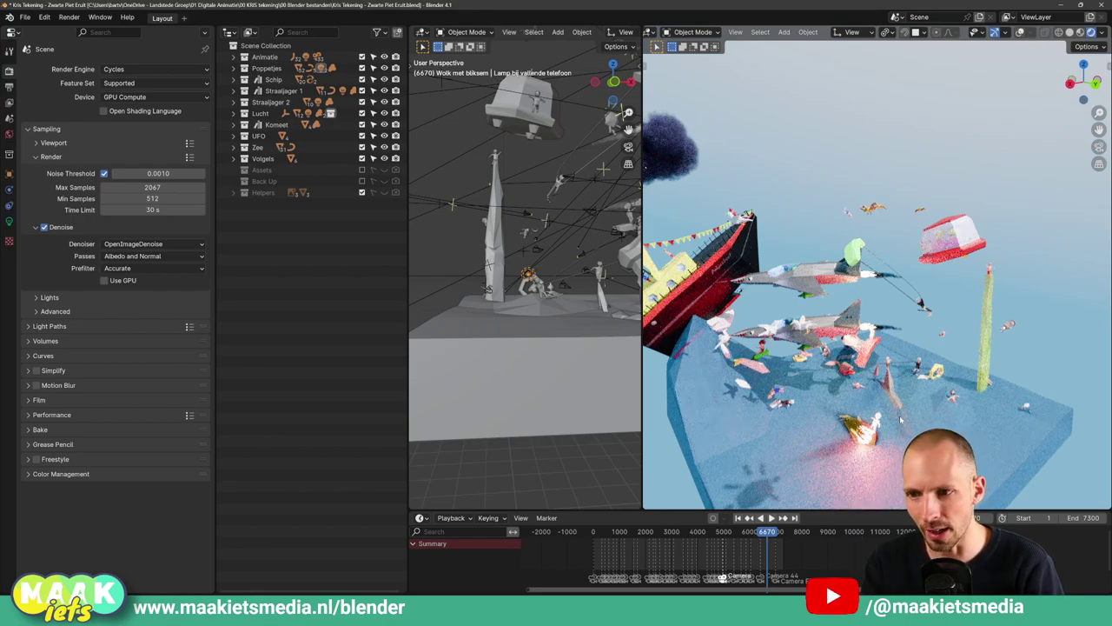
{"action": "middle_click_drag", "start_coordinate": [901, 420], "coordinate": [909, 364]}
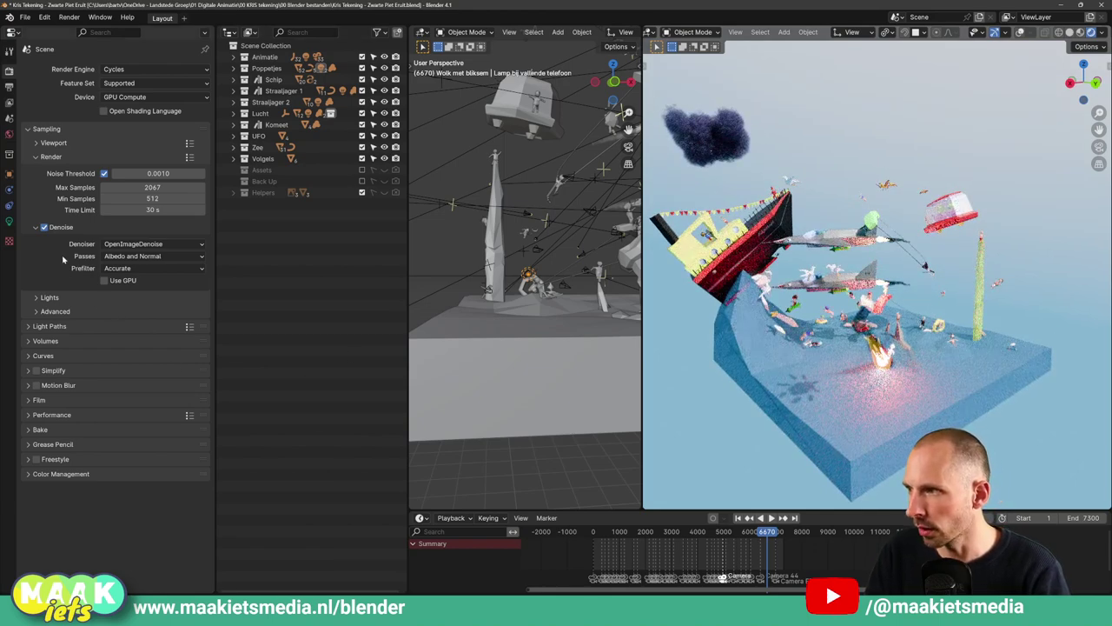
Set the viewport denoiser to OptiX and viewport Max Samples to 1024
{"action": "left_click", "coordinate": [40, 143]}
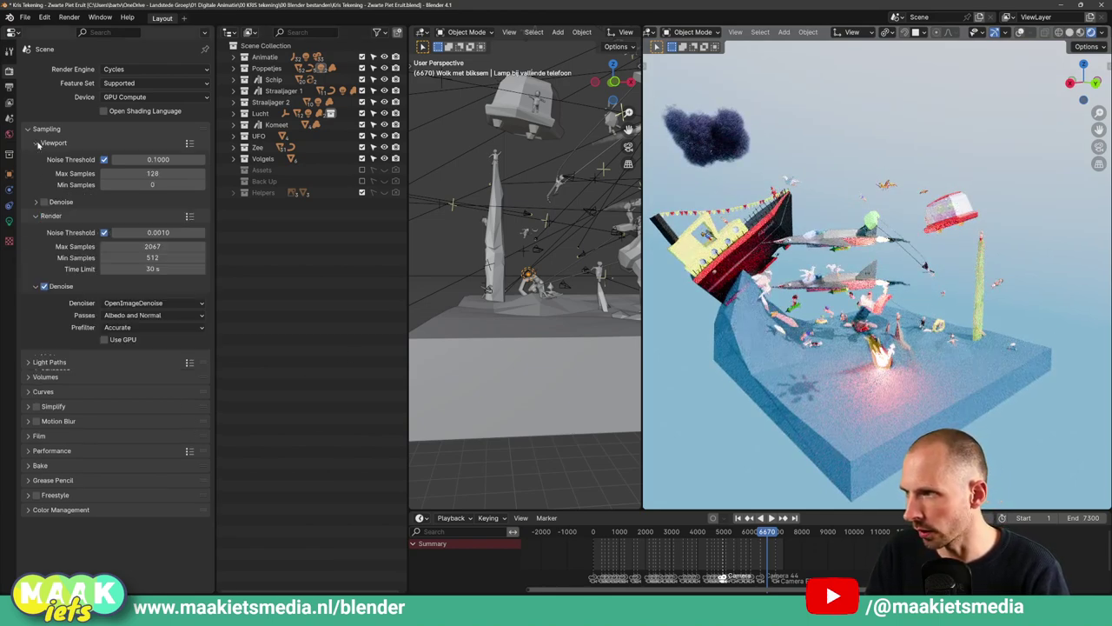
{"action": "left_click", "coordinate": [35, 203]}
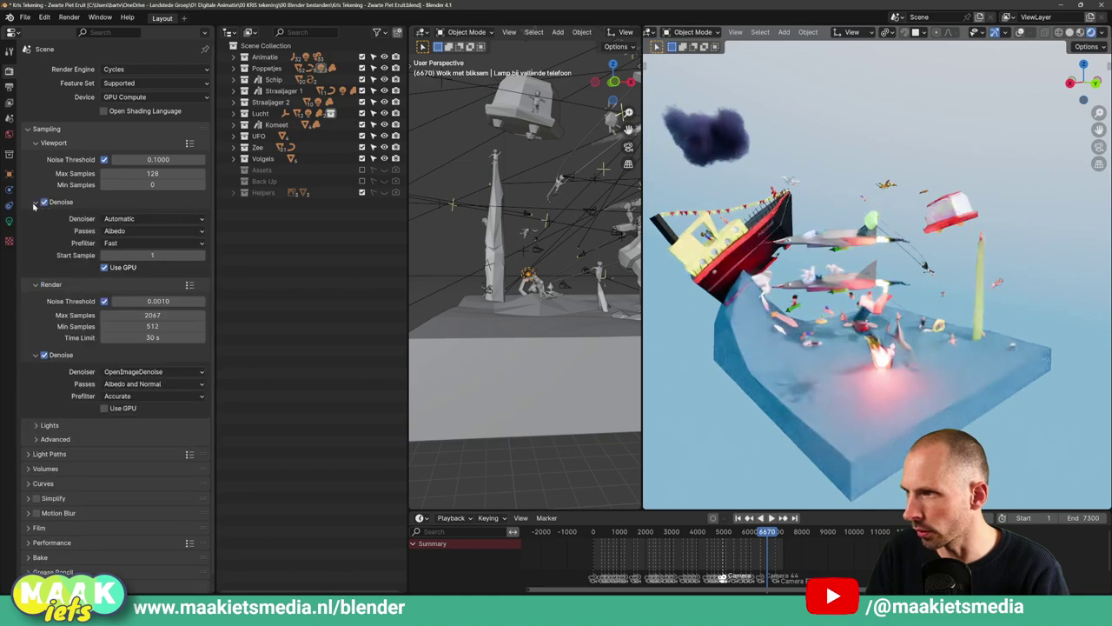
{"action": "left_click", "coordinate": [119, 221]}
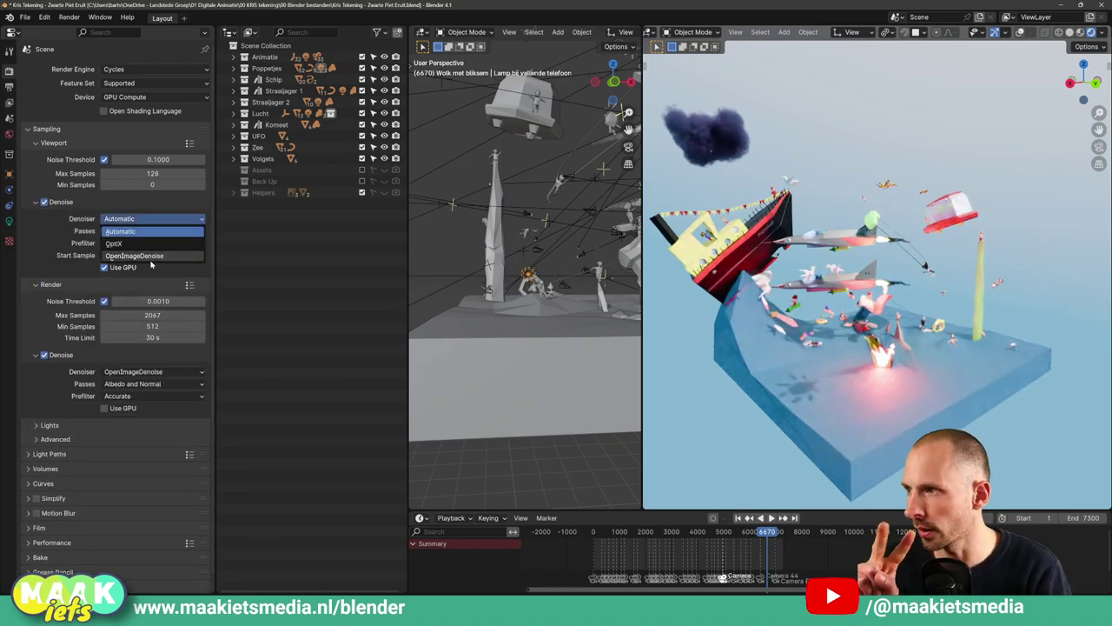
{"action": "left_click", "coordinate": [160, 244]}
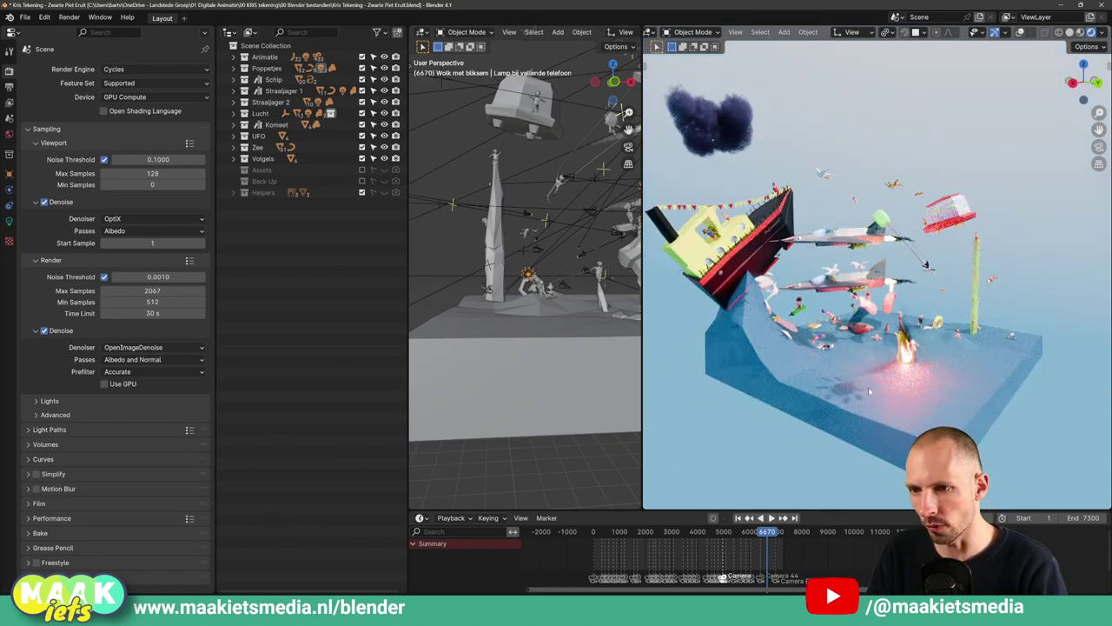
{"action": "left_click", "coordinate": [152, 173]}
{"action": "type", "text": "*8"}
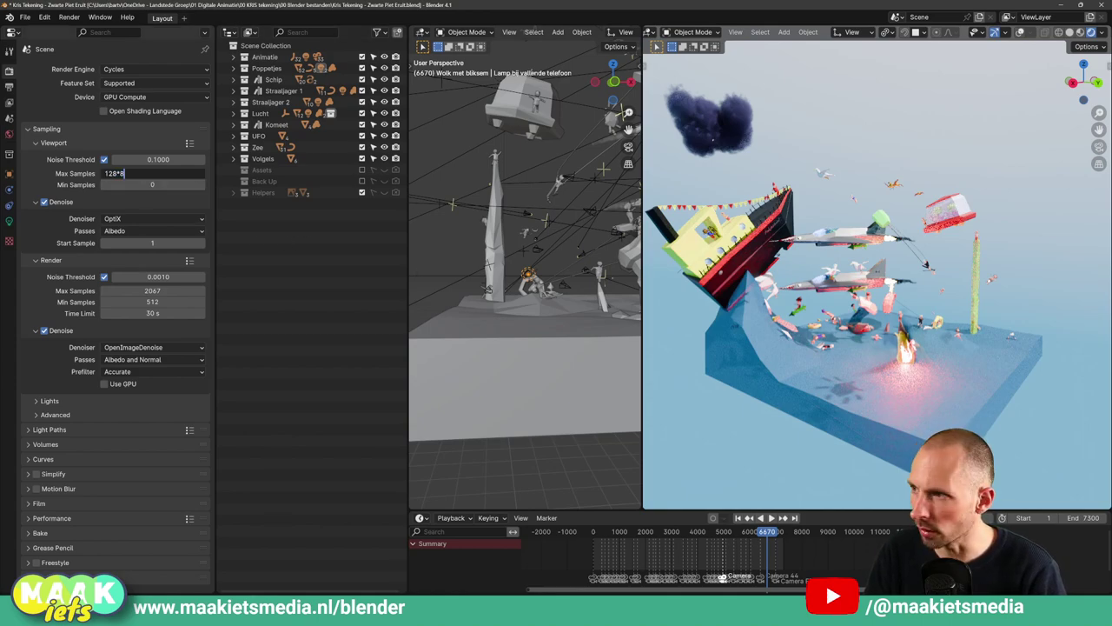
{"action": "key", "text": "Return"}
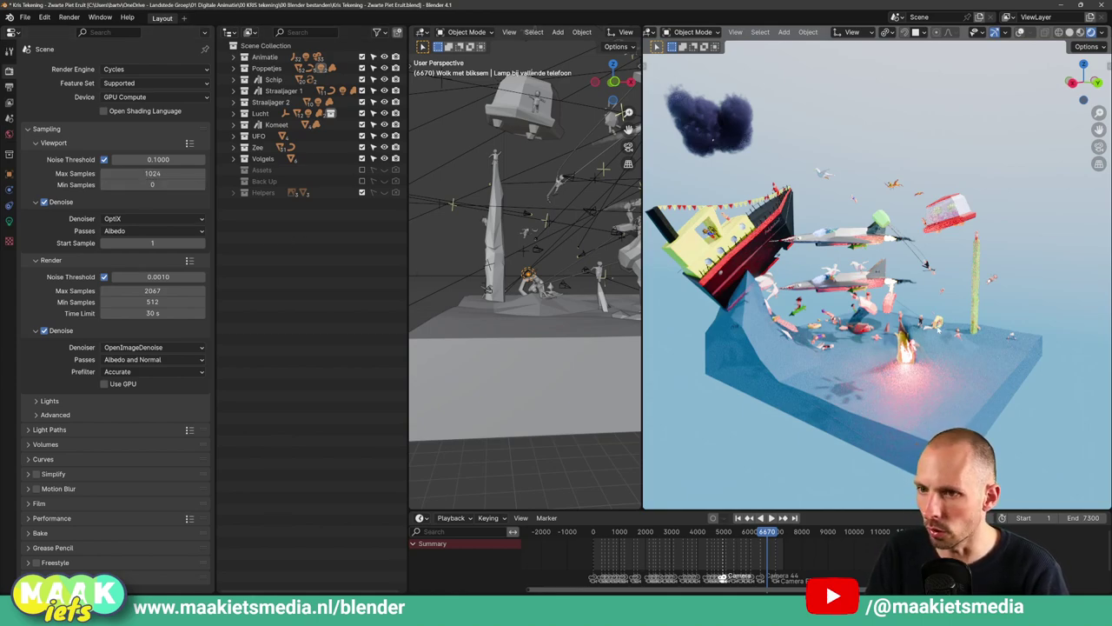
Set the render denoiser to OptiX with Albedo and Normal passes
{"action": "left_click", "coordinate": [52, 143]}
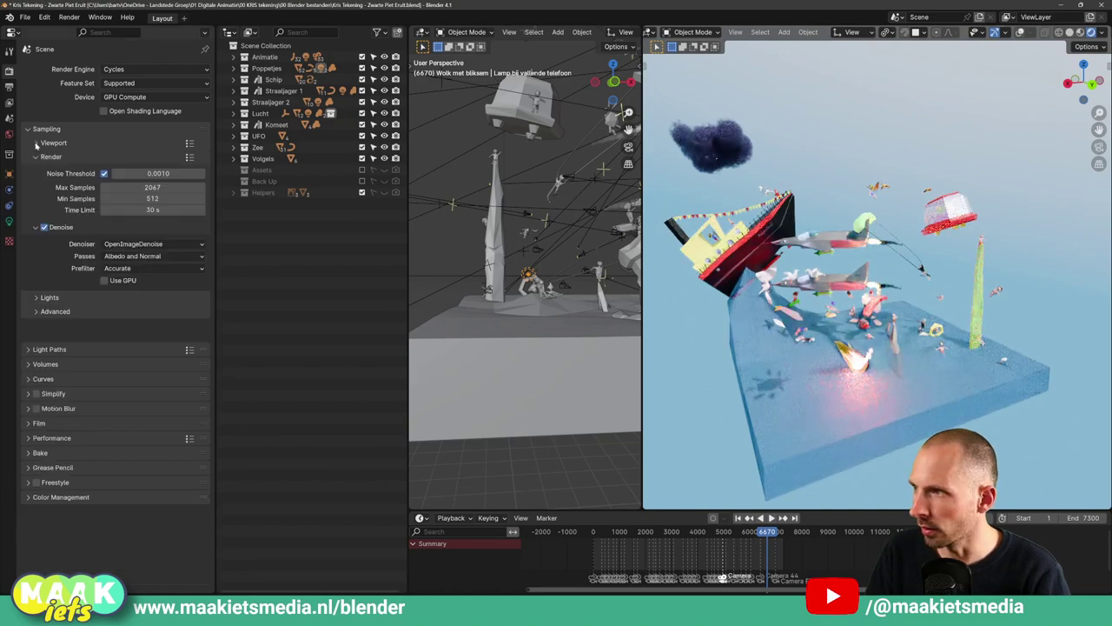
{"action": "left_click", "coordinate": [37, 158]}
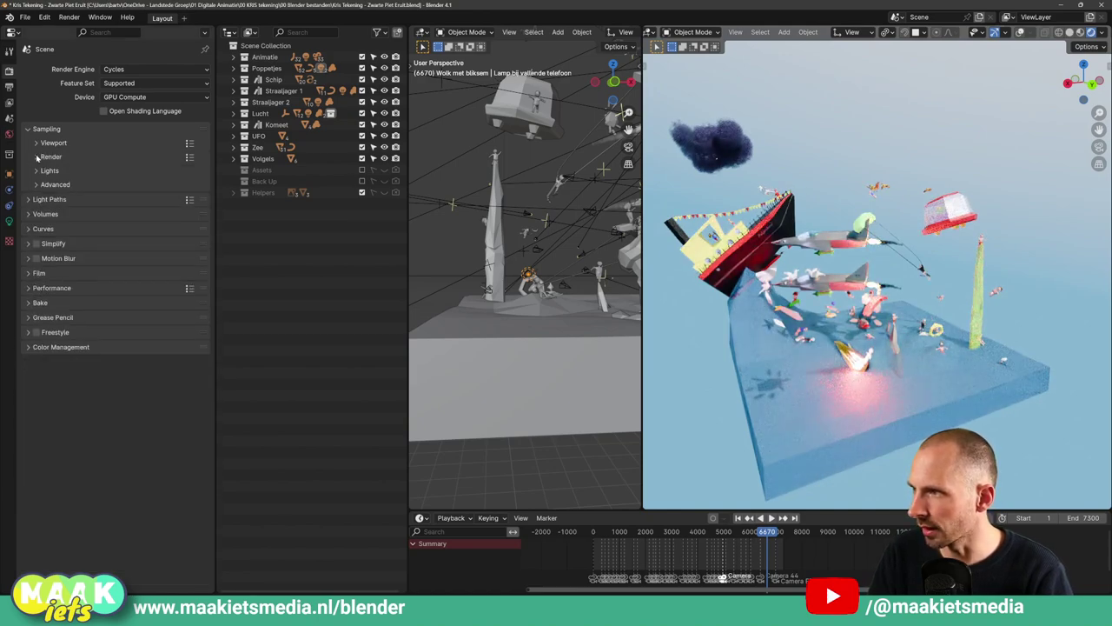
{"action": "left_click", "coordinate": [37, 158]}
{"action": "left_click", "coordinate": [139, 245]}
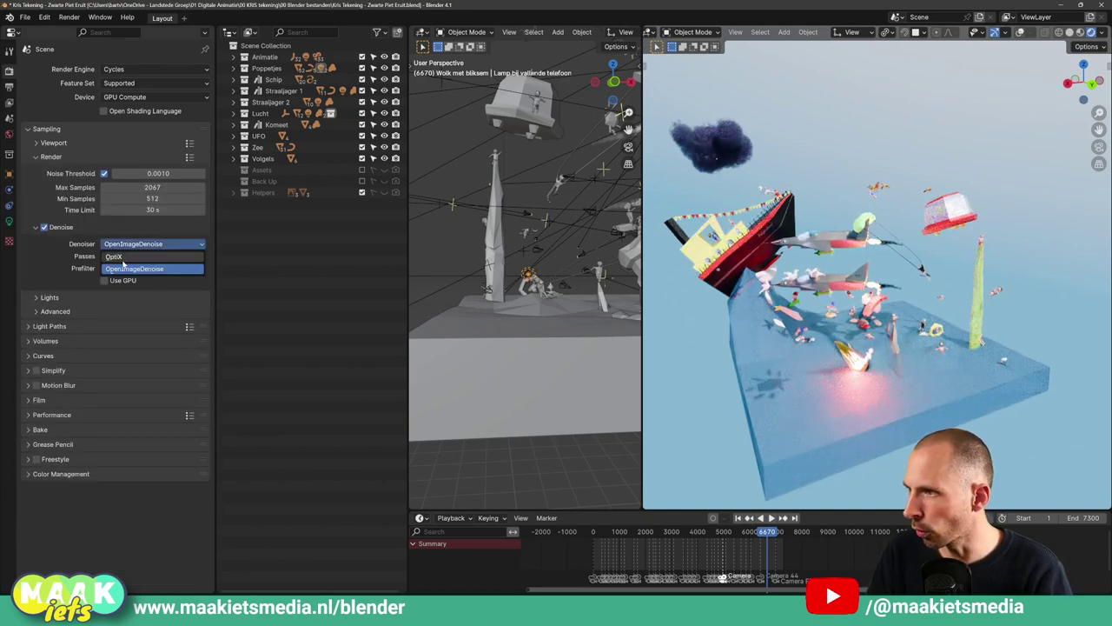
{"action": "left_click", "coordinate": [130, 256]}
{"action": "left_click", "coordinate": [117, 256]}
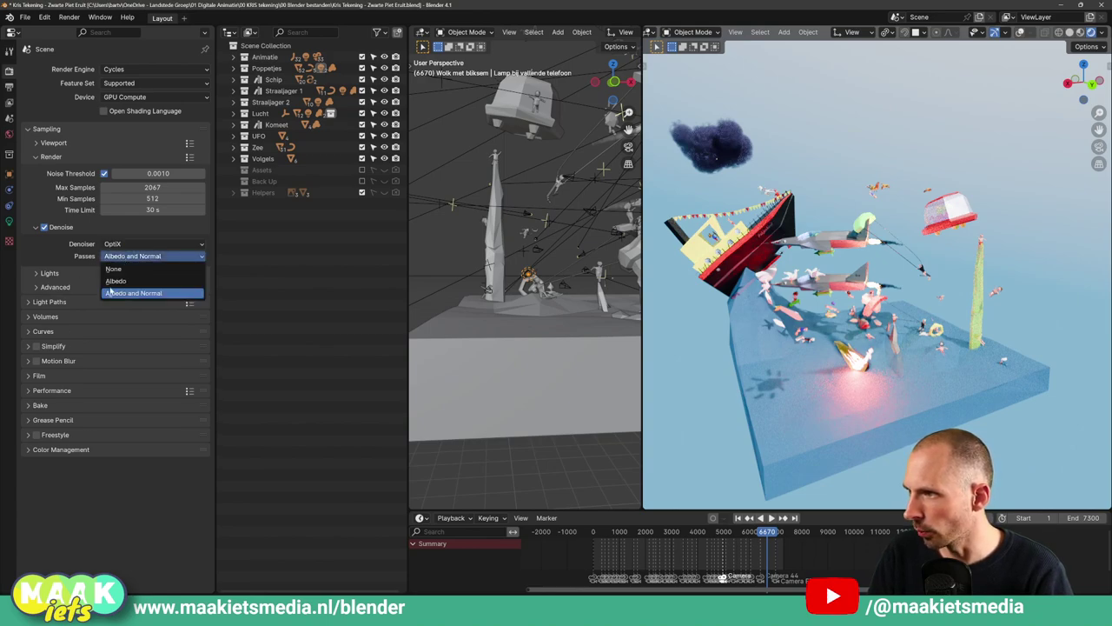
{"action": "left_click", "coordinate": [110, 292]}
Try OpenImageDenoise, return to OptiX, and set render Max Samples to 2067/8
{"action": "left_click", "coordinate": [119, 247]}
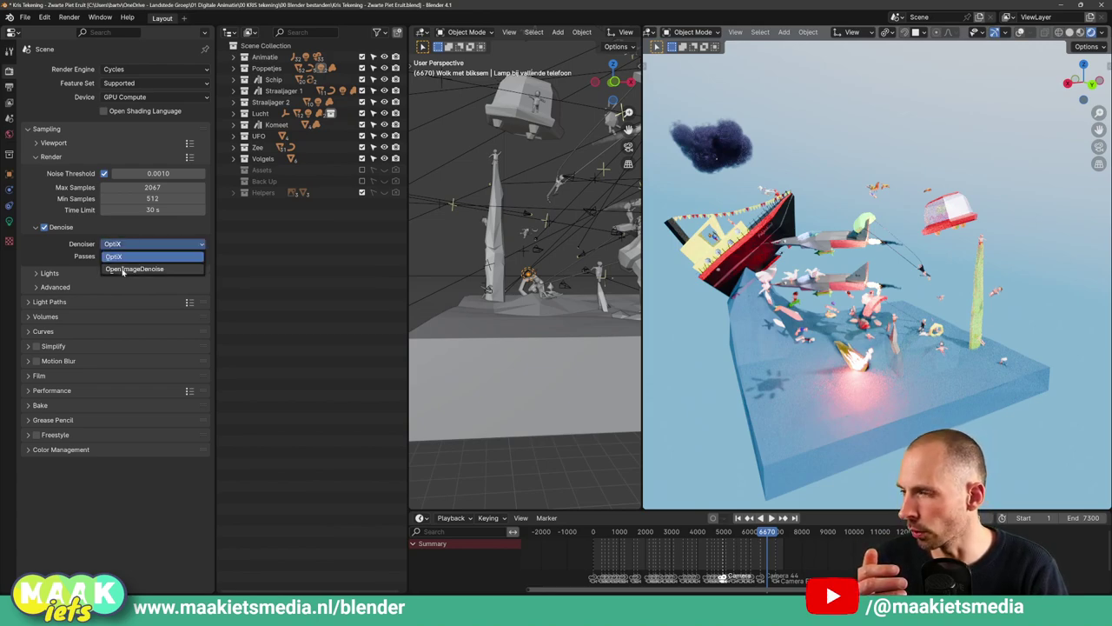
{"action": "left_click", "coordinate": [123, 271]}
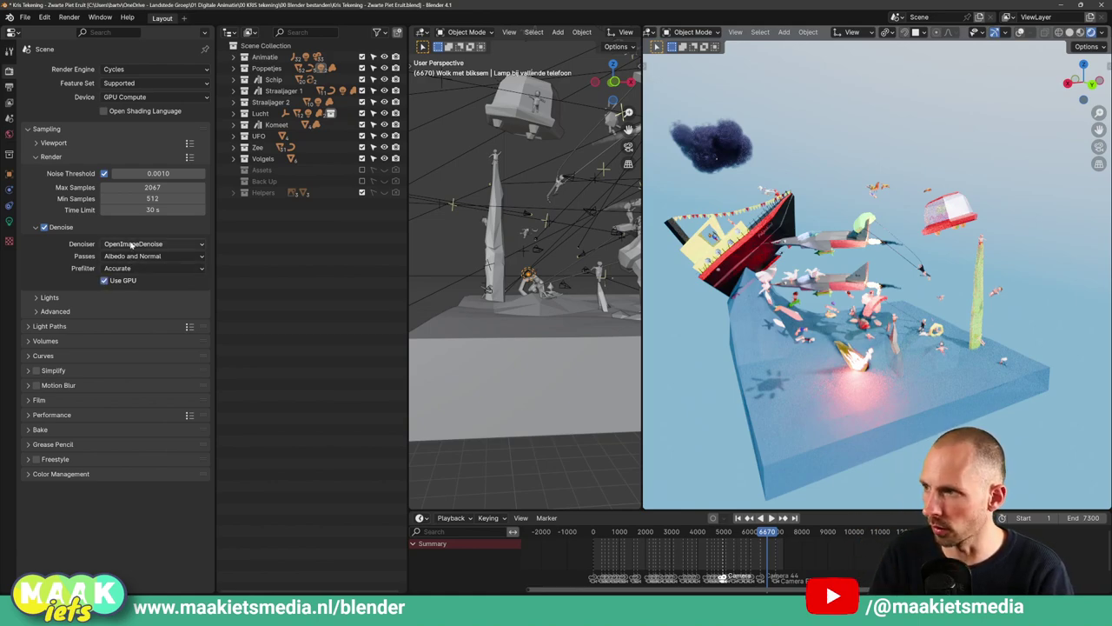
{"action": "left_click", "coordinate": [126, 244]}
{"action": "left_click", "coordinate": [122, 263]}
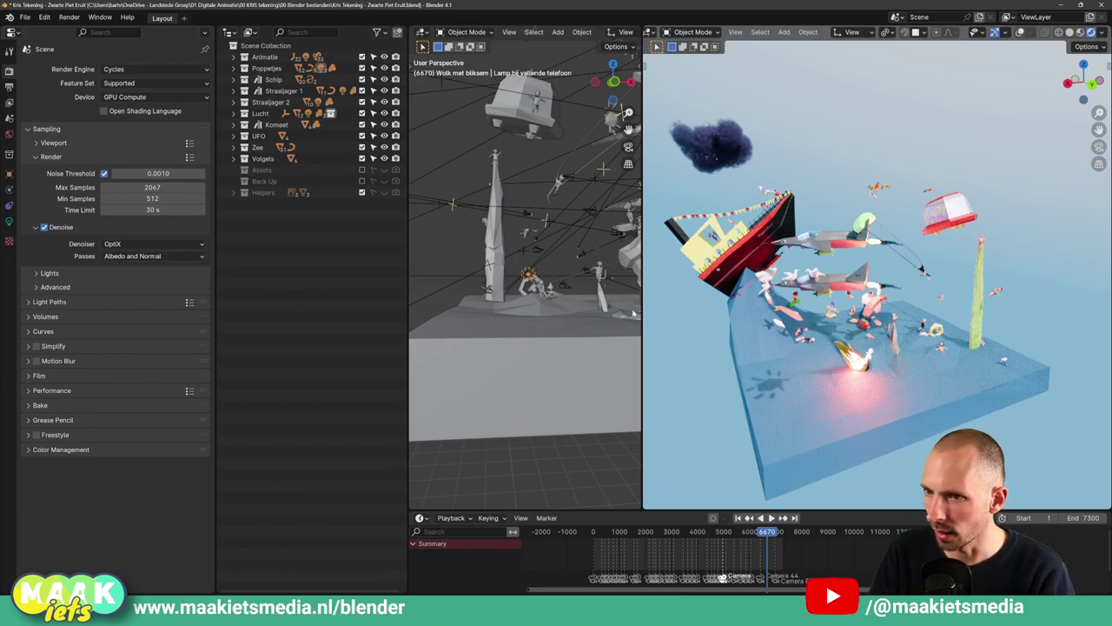
{"action": "double_click", "coordinate": [152, 187]}
{"action": "type", "text": "/8"}
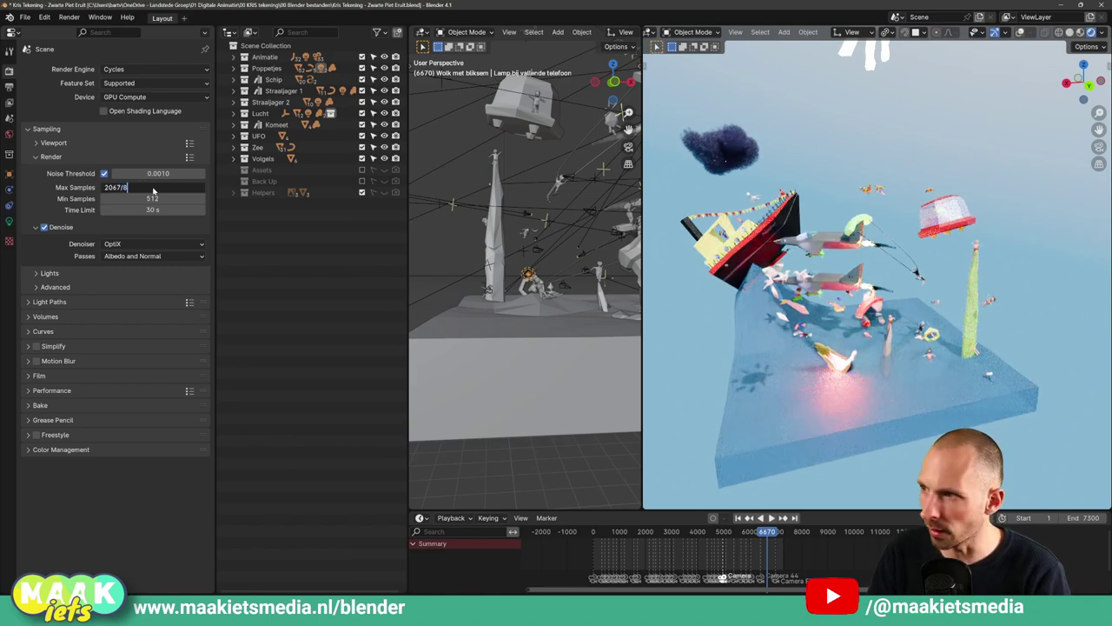
{"action": "key", "text": "Return"}
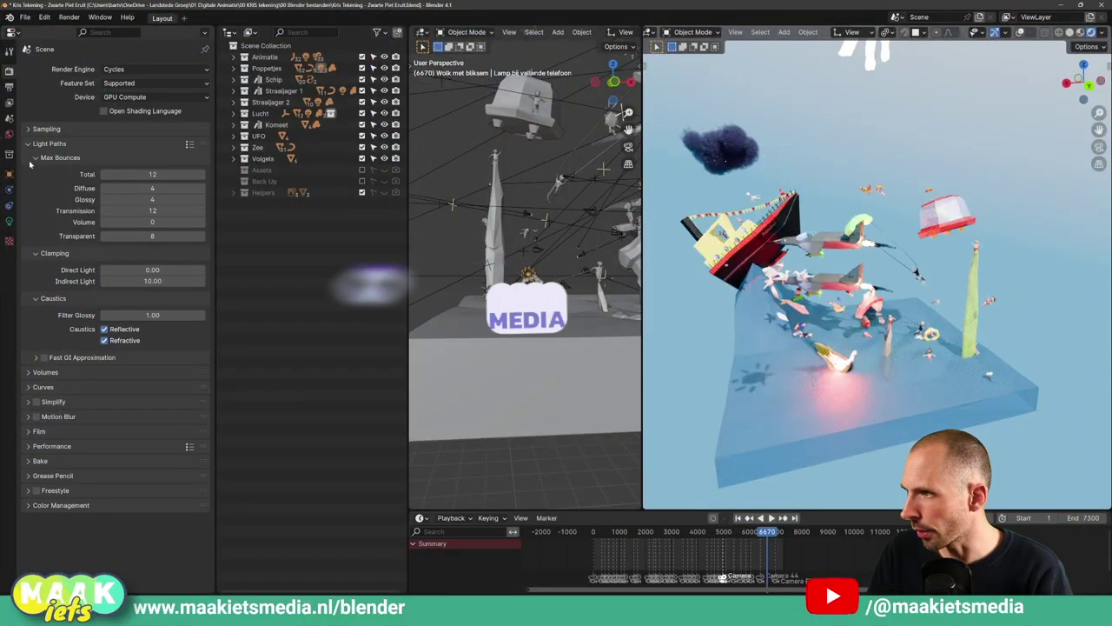
Collapse Clamping and Caustics under Light Paths and keep Max Bounces Total at 12
{"action": "left_click_drag", "start_coordinate": [37, 258], "coordinate": [35, 281]}
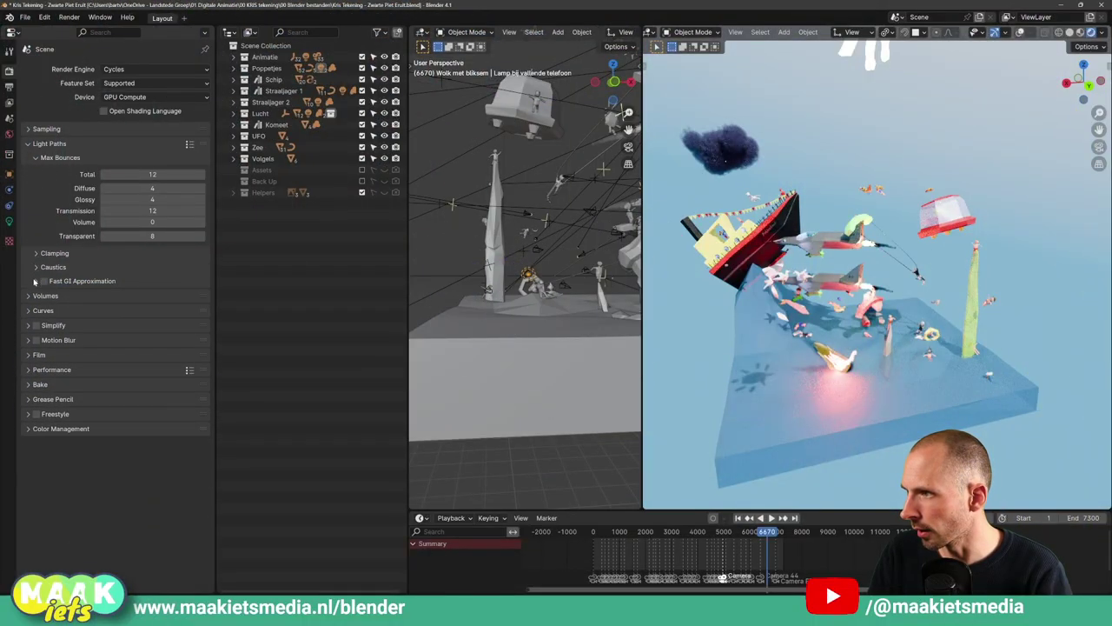
{"action": "left_click", "coordinate": [37, 158]}
{"action": "left_click", "coordinate": [35, 158]}
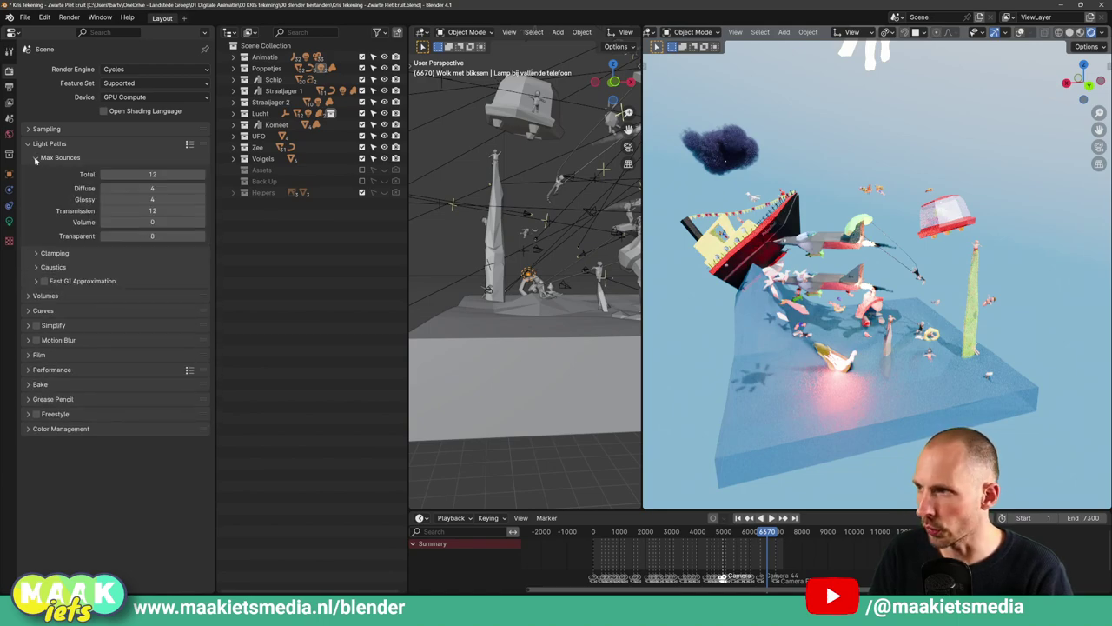
{"action": "left_click", "coordinate": [152, 174]}
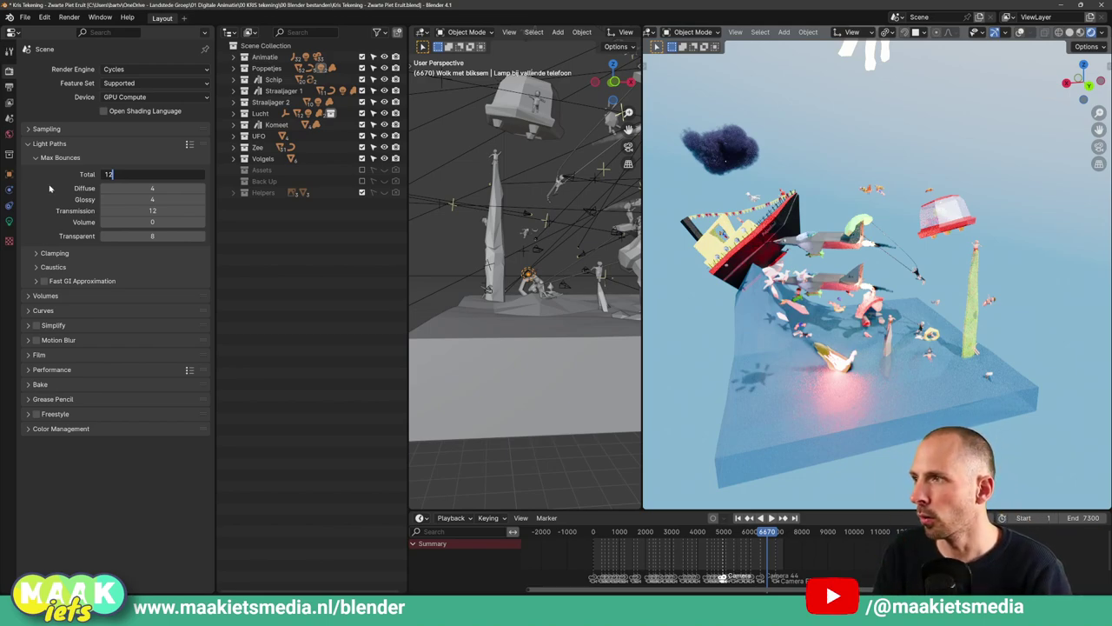
{"action": "key", "text": "Return"}
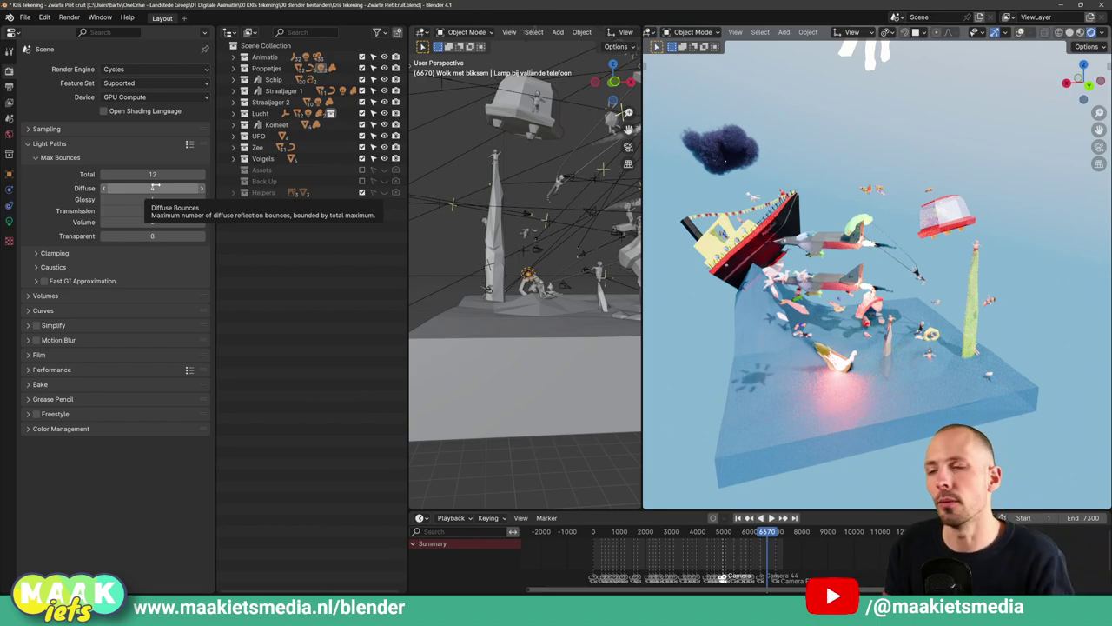
{"action": "left_click", "coordinate": [152, 174]}
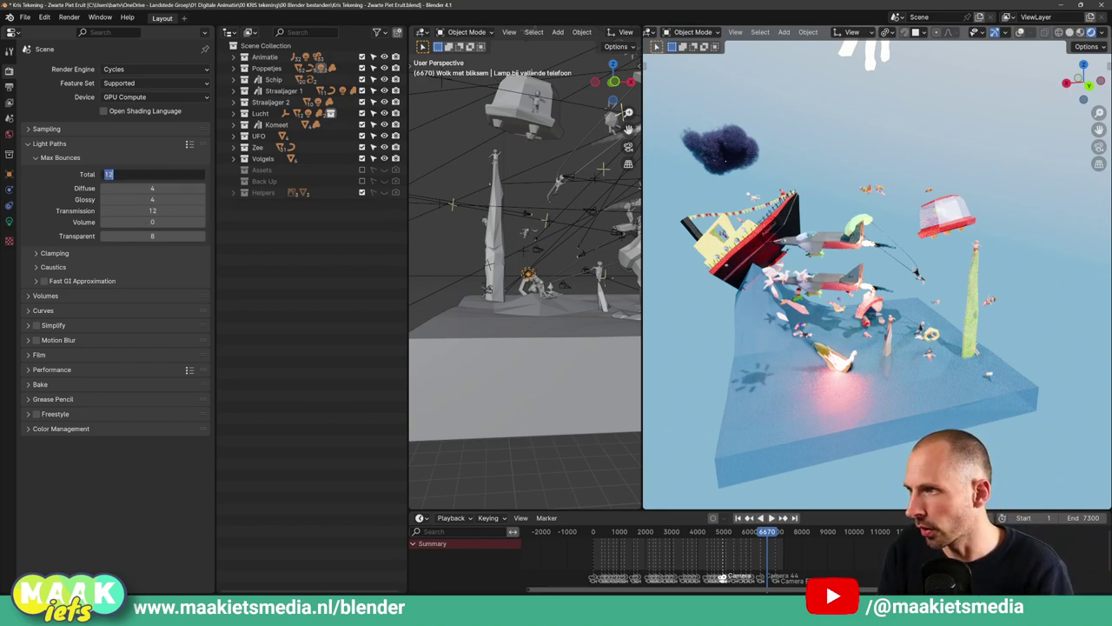
{"action": "key", "text": "Return"}
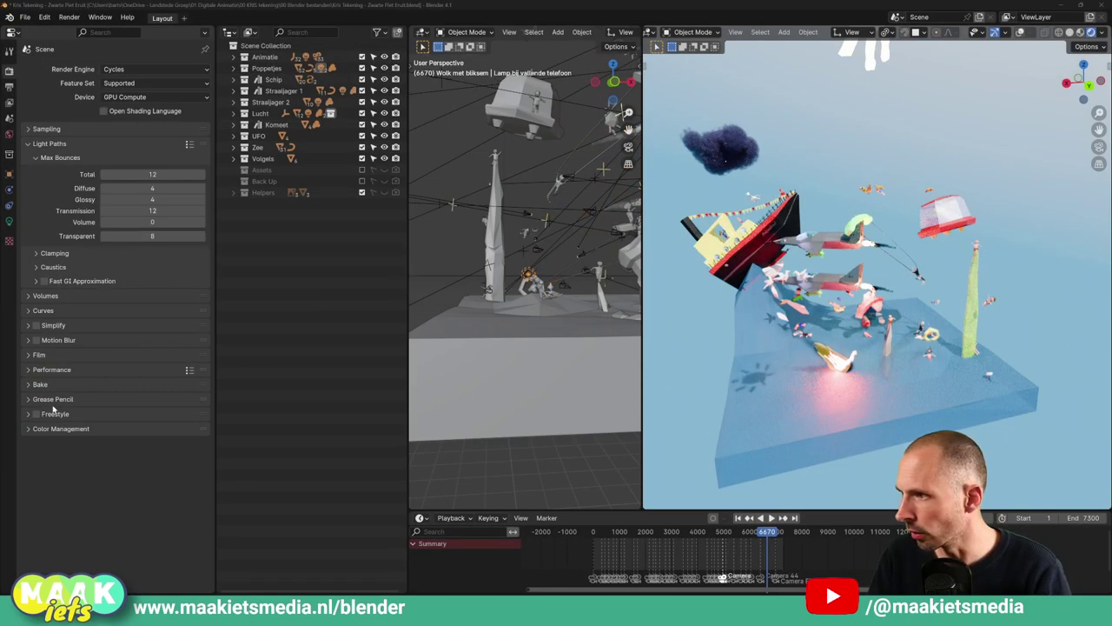
Expand Color Management and keep AgX as the view transform
{"action": "left_click", "coordinate": [27, 430]}
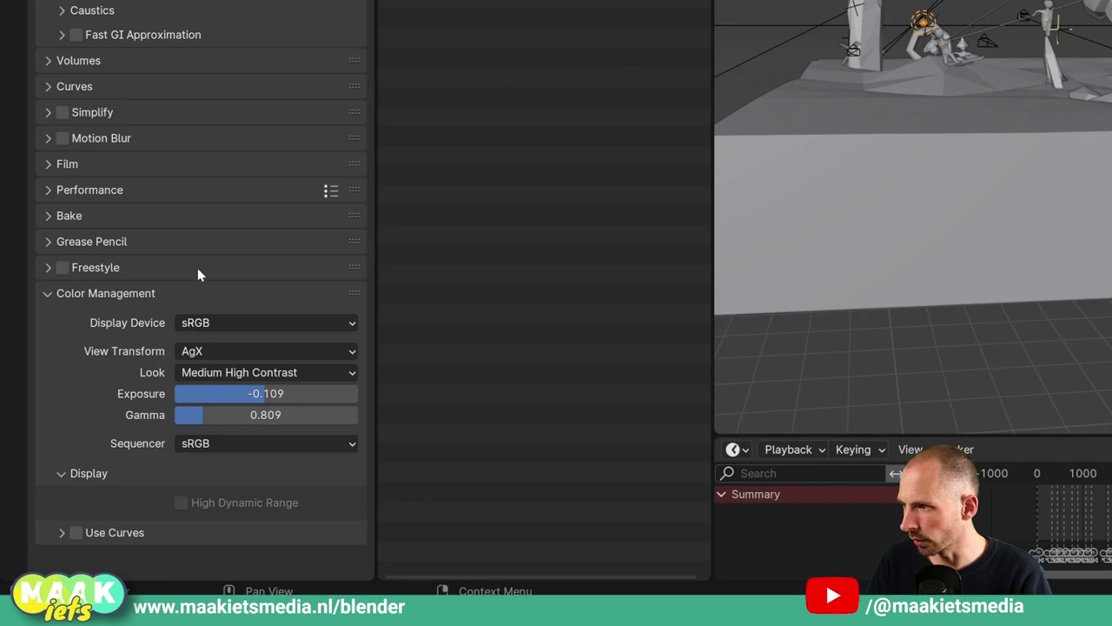
{"action": "scroll", "coordinate": [200, 304], "scroll_direction": "down", "scroll_amount": 5}
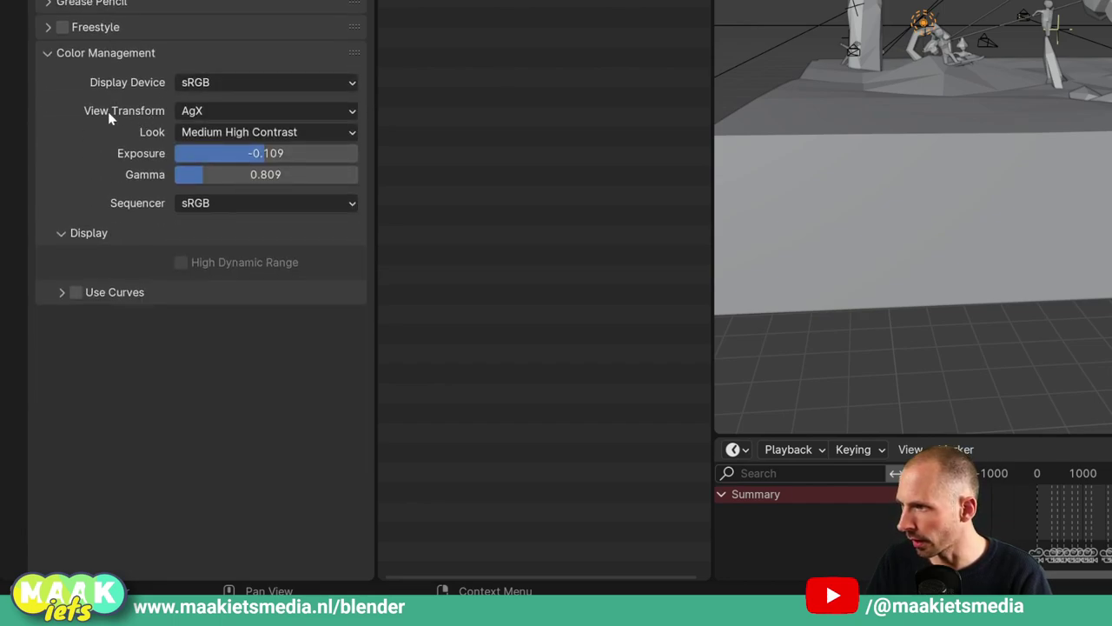
{"action": "left_click", "coordinate": [207, 111]}
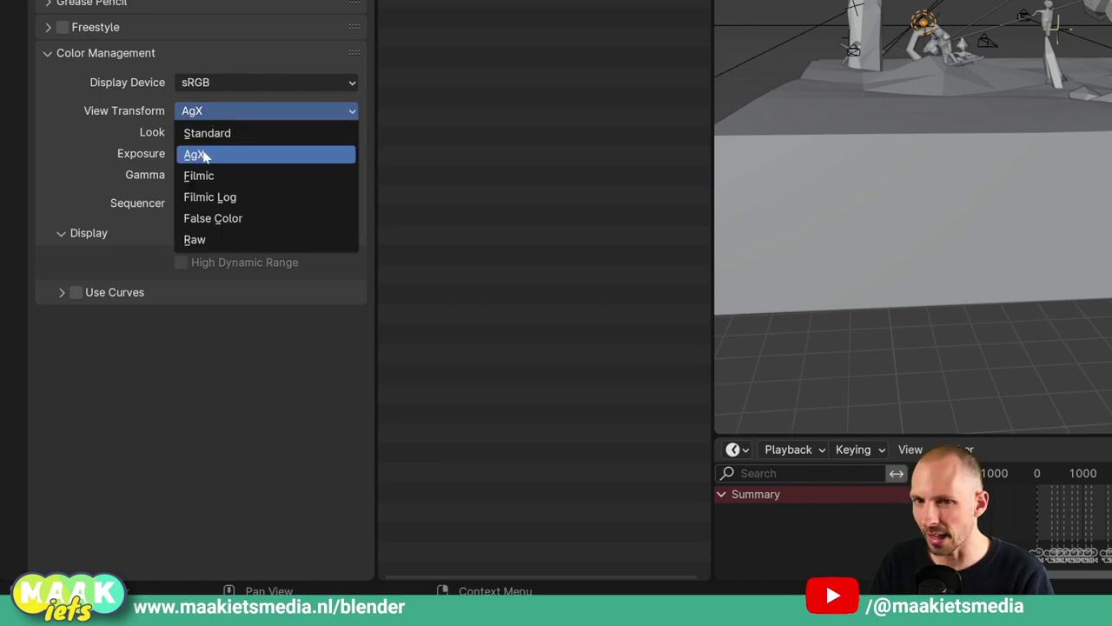
{"action": "left_click", "coordinate": [204, 155]}
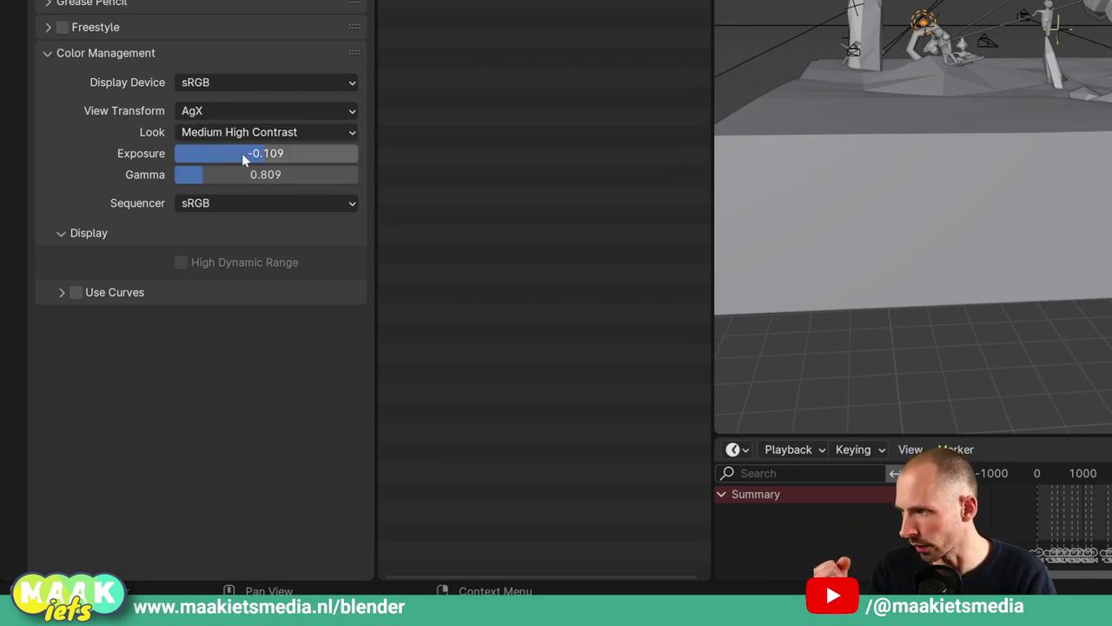
Set Exposure to 1, then drag it down to nearly zero (0.016)
{"action": "left_click_drag", "start_coordinate": [242, 153], "coordinate": [242, 153]}
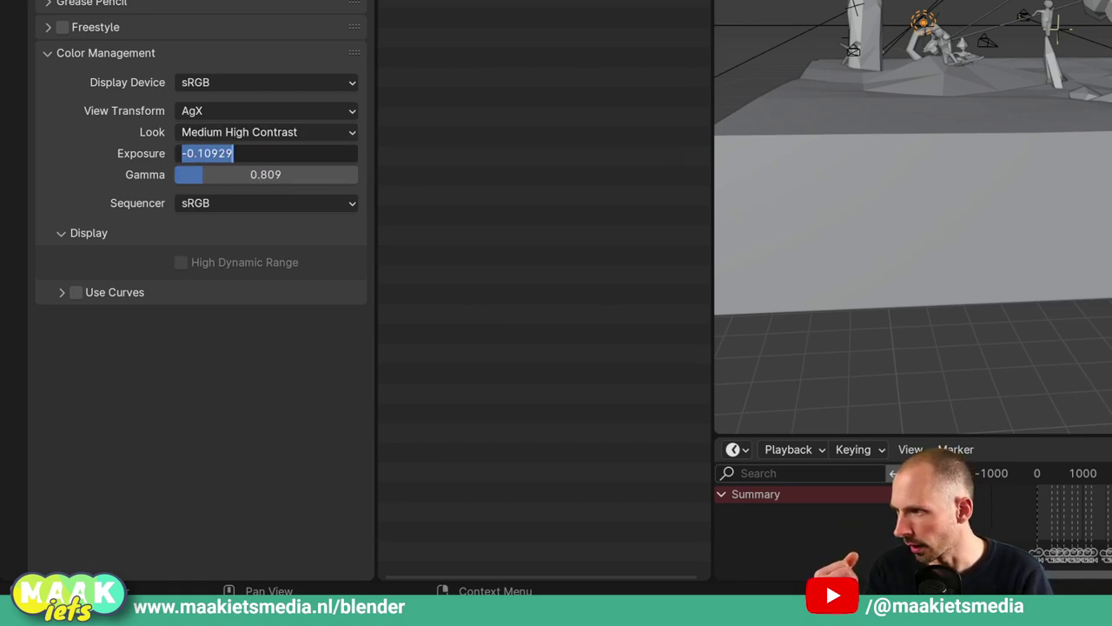
{"action": "type", "text": "1"}
{"action": "key", "text": "Return"}
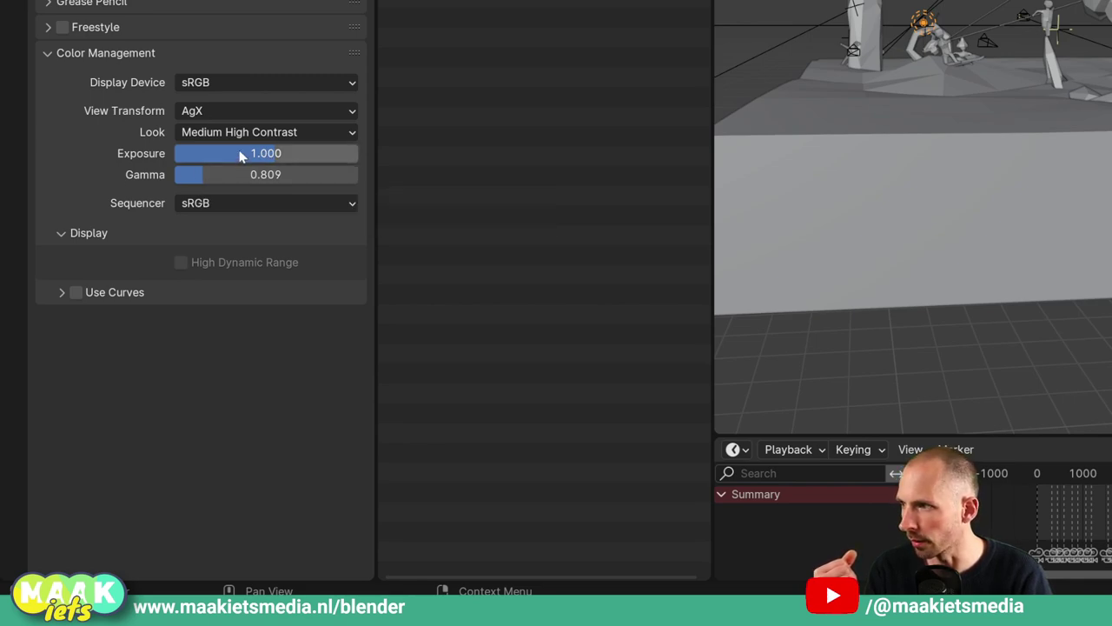
{"action": "mouse_move", "coordinate": [242, 153]}
{"action": "left_mouse_down"}
{"action": "mouse_move", "coordinate": [218, 153]}
{"action": "mouse_move", "coordinate": [275, 157]}
{"action": "left_mouse_up"}
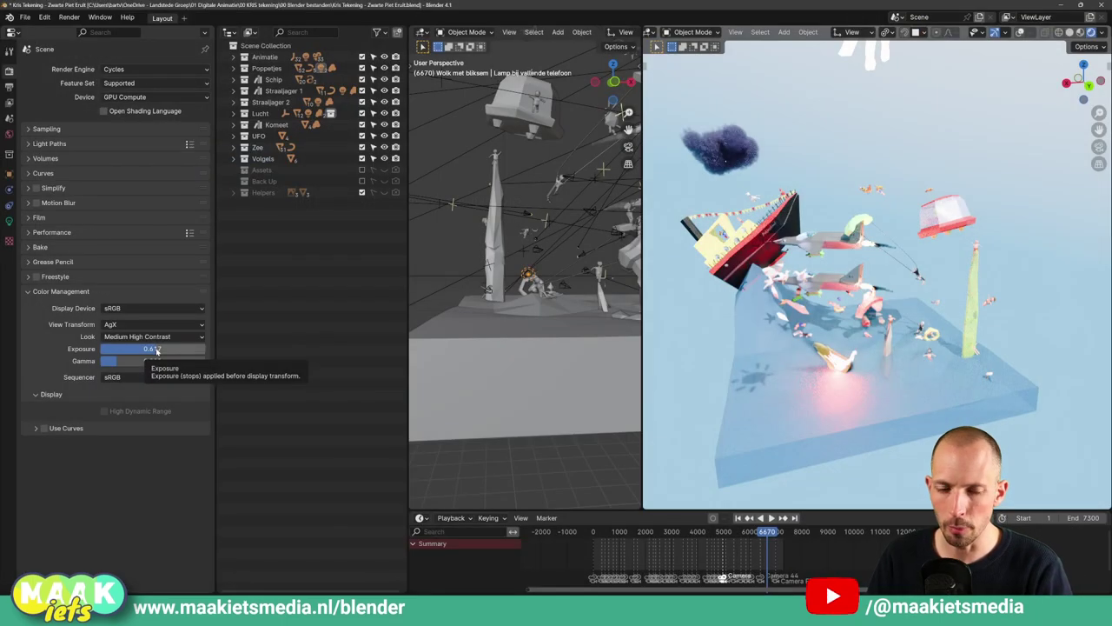
{"action": "left_click_drag", "start_coordinate": [157, 351], "coordinate": [130, 348]}
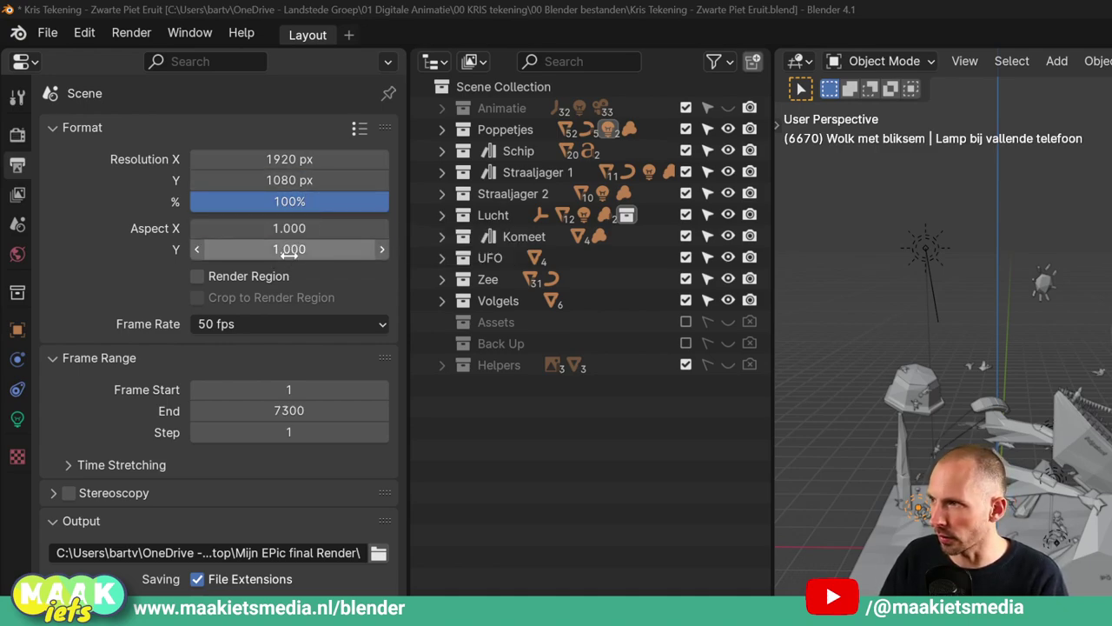
{"action": "left_click", "coordinate": [223, 326]}
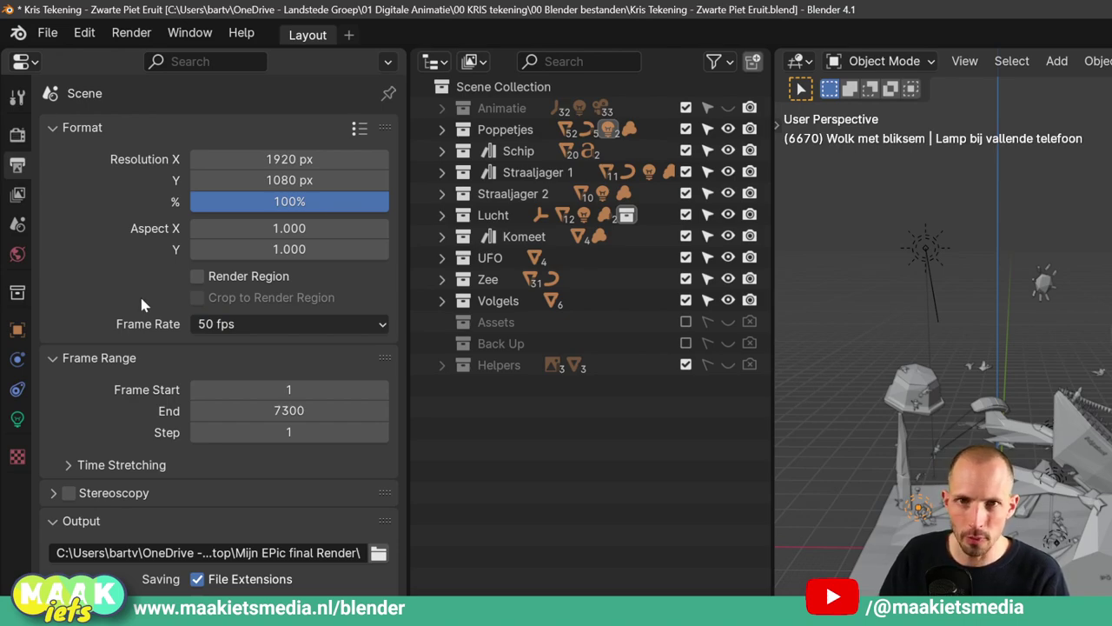
{"action": "left_click", "coordinate": [234, 323]}
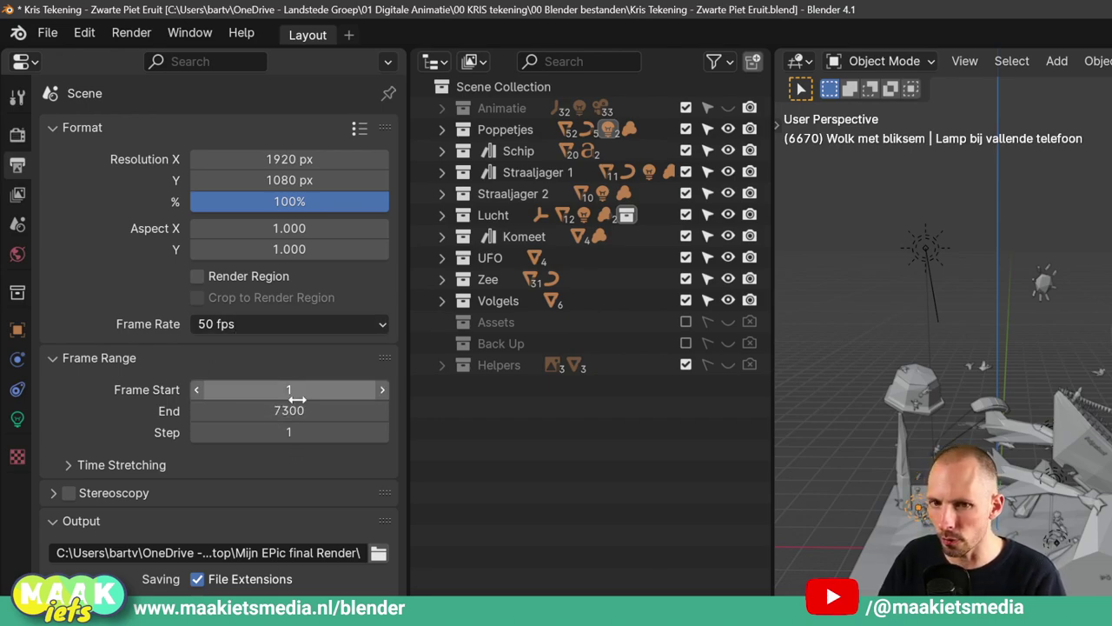
{"action": "left_click_drag", "start_coordinate": [303, 413], "coordinate": [260, 414]}
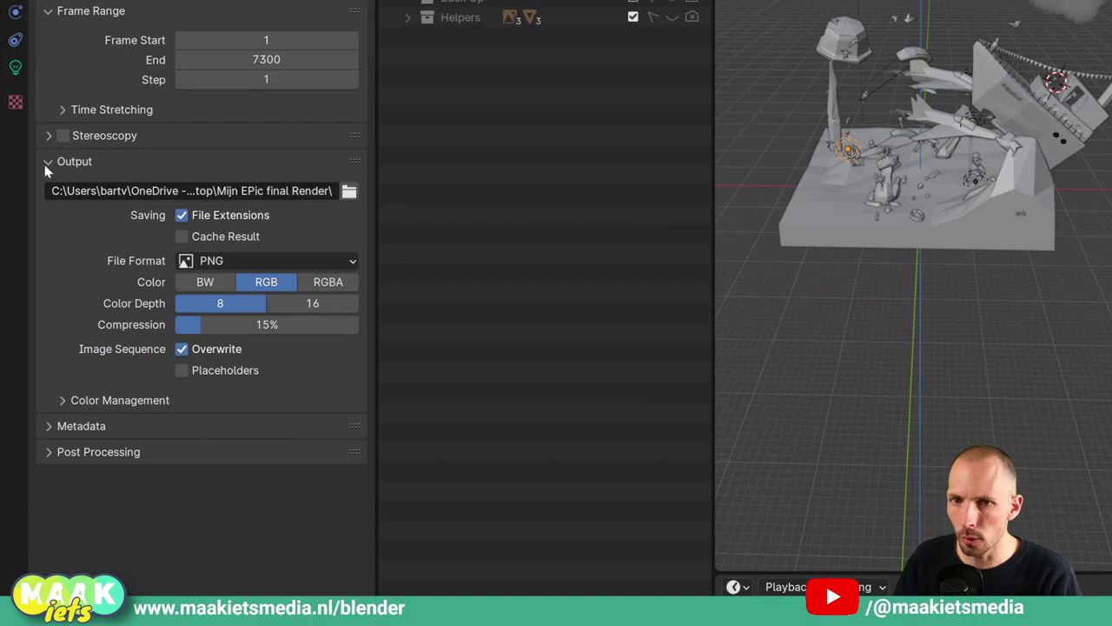
Set the render output folder to Mijn EPic final Render on the Desktop
{"action": "left_click", "coordinate": [48, 161]}
{"action": "left_click", "coordinate": [48, 162]}
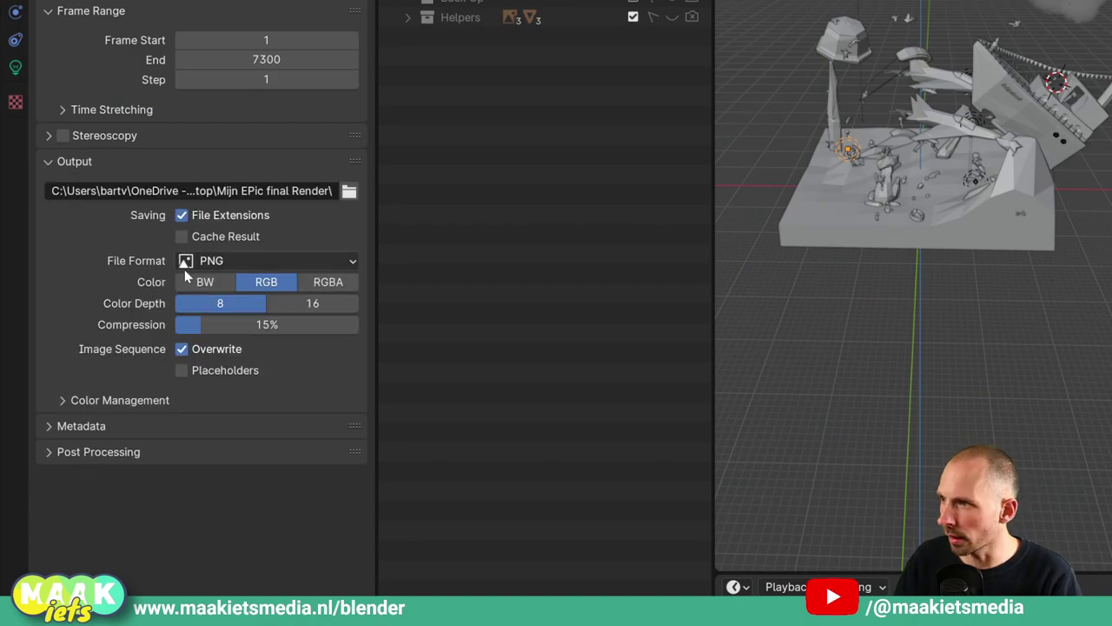
{"action": "left_click", "coordinate": [349, 191]}
{"action": "left_click", "coordinate": [768, 2]}
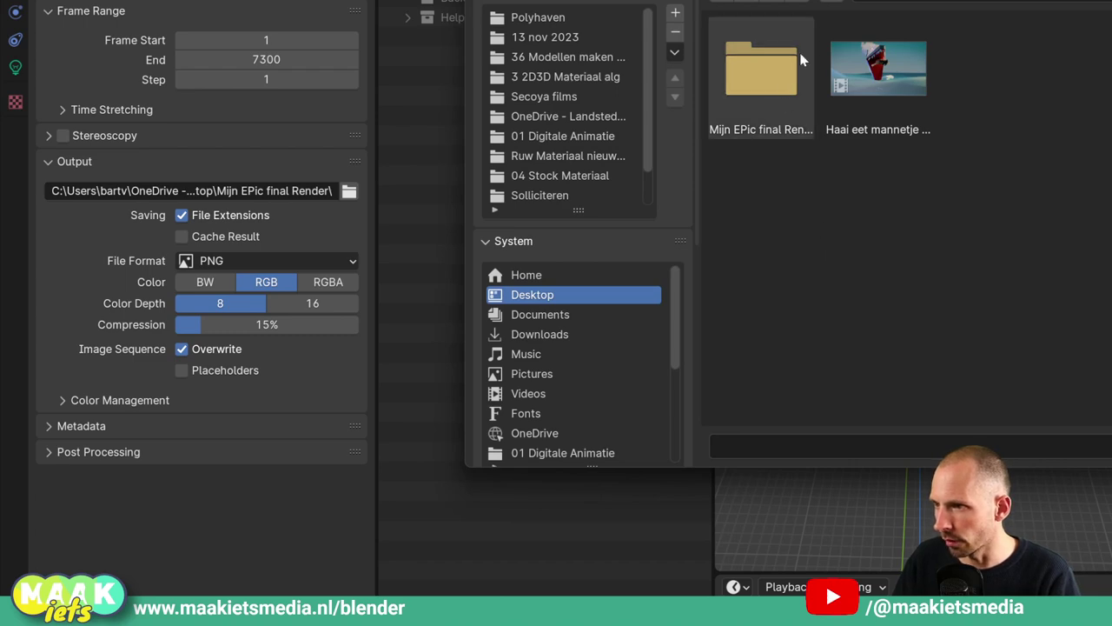
{"action": "double_click", "coordinate": [769, 81]}
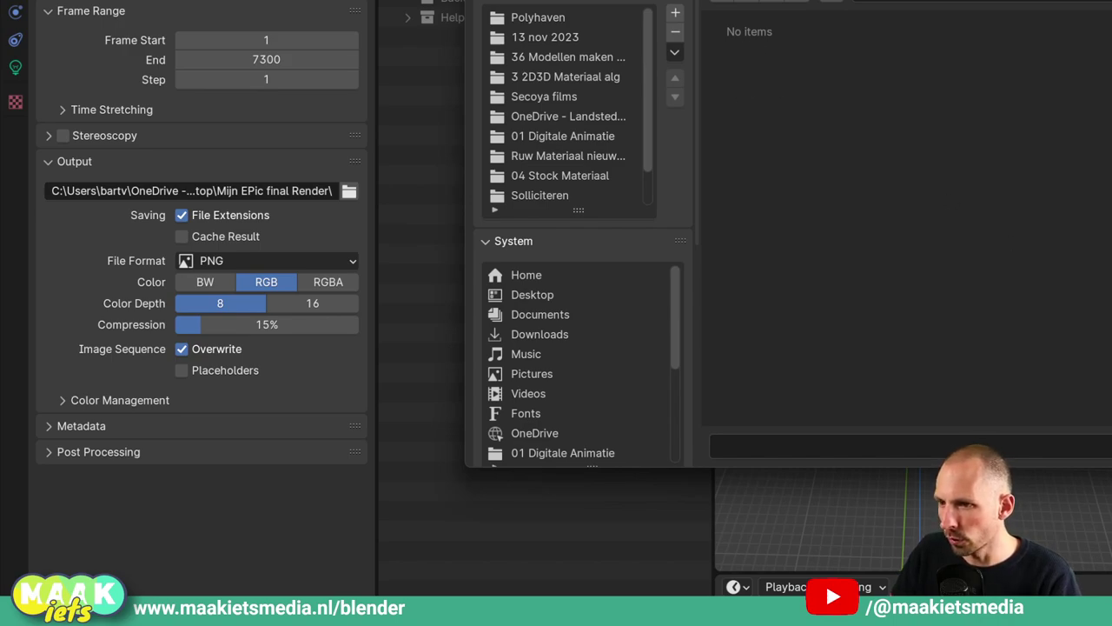
{"action": "key", "text": "Escape"}
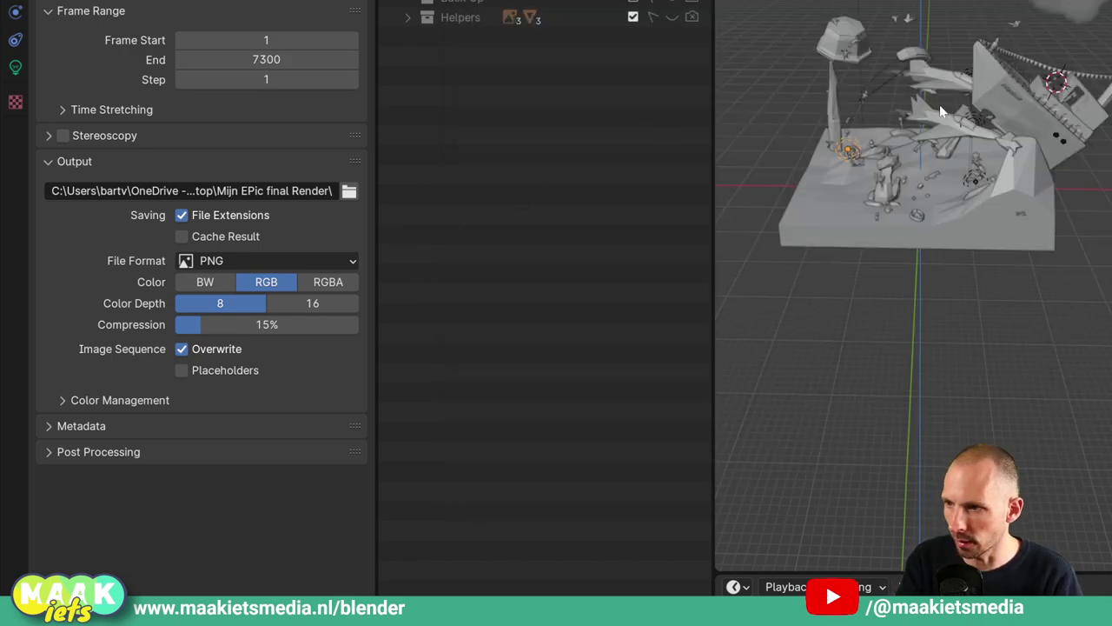
{"action": "left_click", "coordinate": [287, 260]}
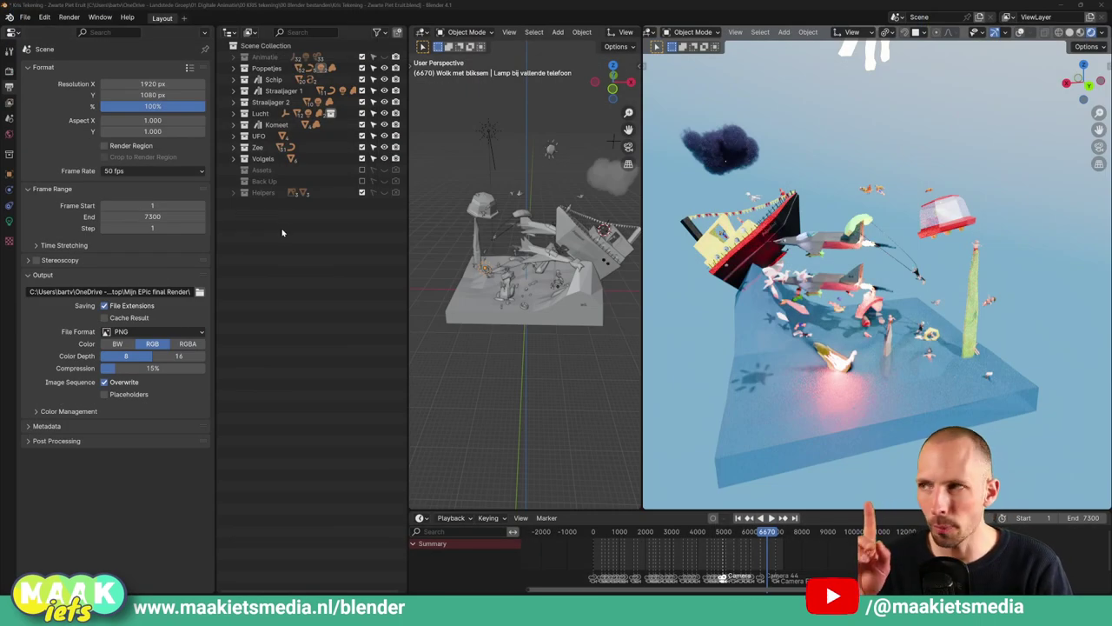
Render a test still of frame 6670 and move the render window aside to inspect it
{"action": "left_click", "coordinate": [70, 17]}
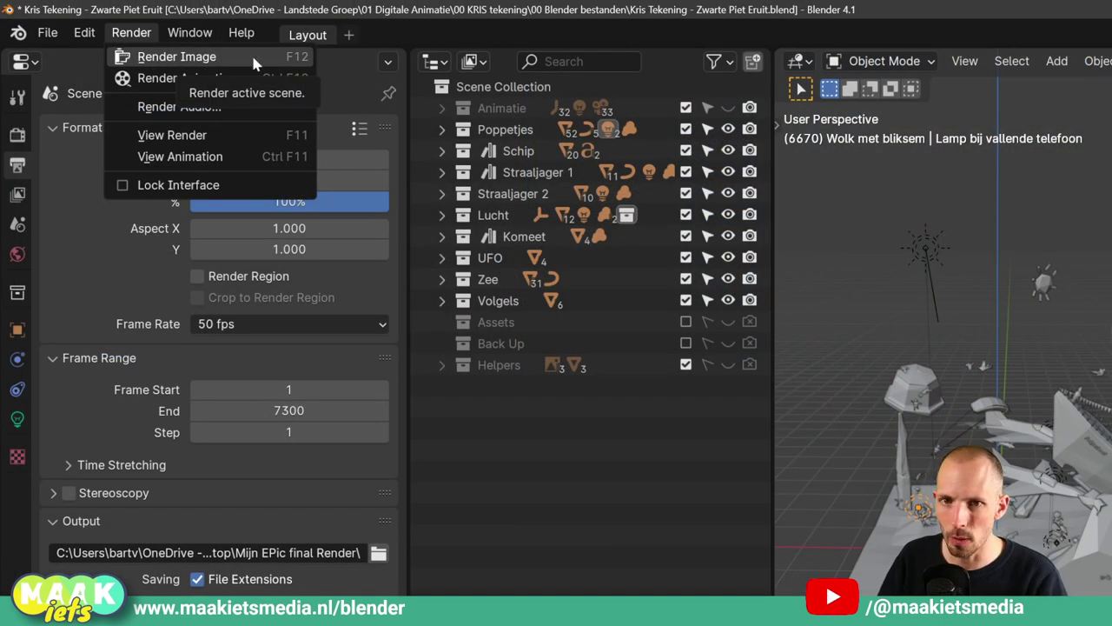
{"action": "left_click", "coordinate": [203, 57]}
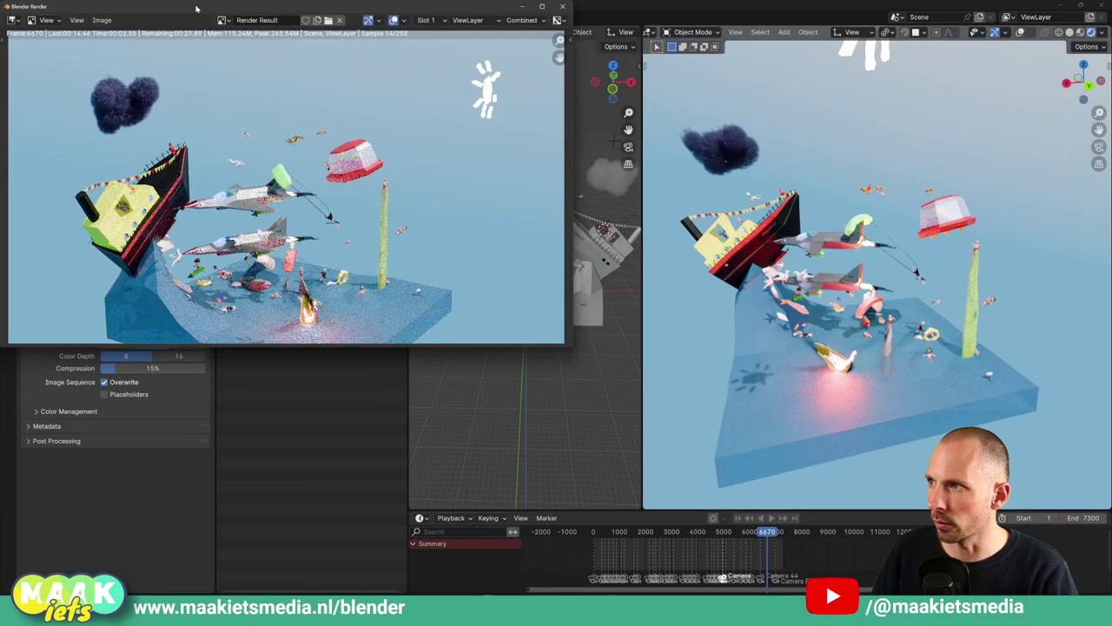
{"action": "left_click_drag", "start_coordinate": [196, 9], "coordinate": [300, 81]}
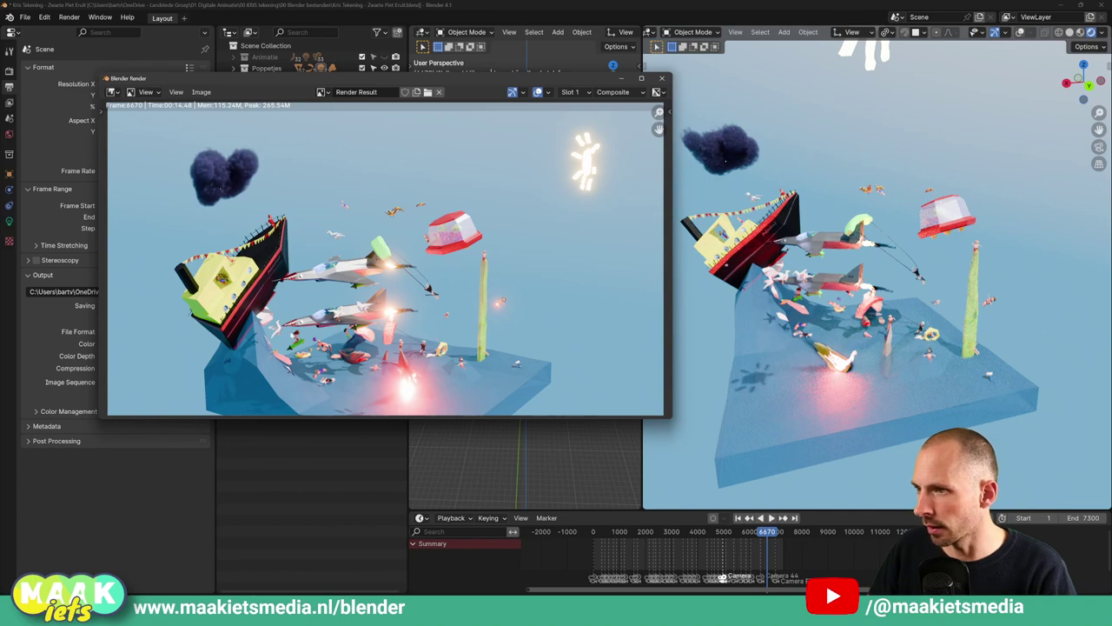
{"action": "mouse_move", "coordinate": [272, 95]}
{"action": "left_mouse_down"}
{"action": "mouse_move", "coordinate": [338, 126]}
{"action": "mouse_move", "coordinate": [578, 171]}
{"action": "left_mouse_up"}
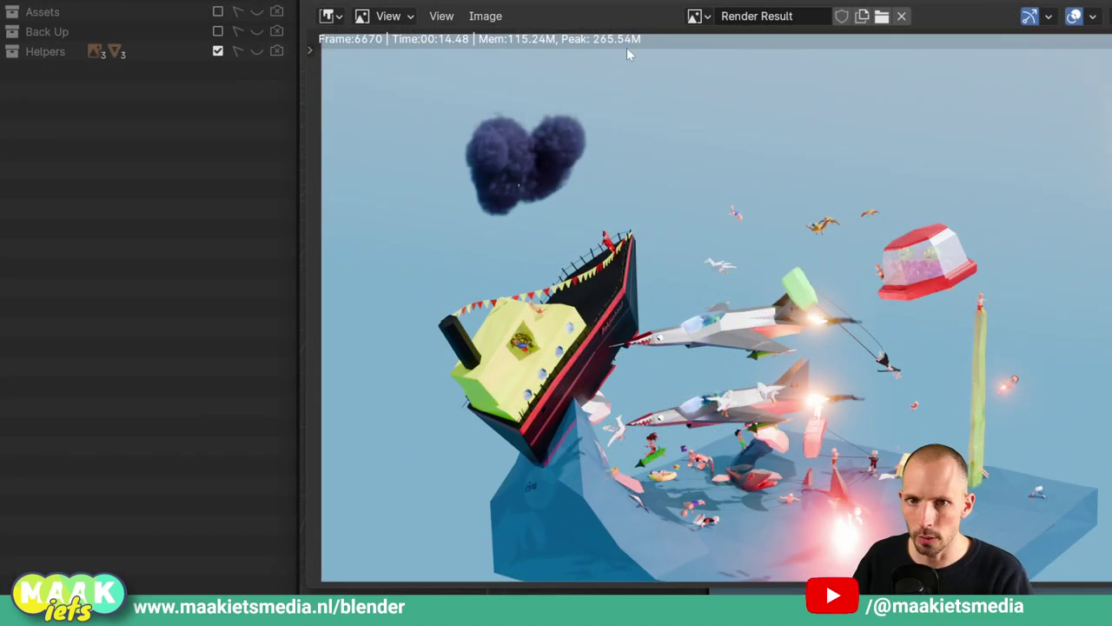
{"action": "left_click_drag", "start_coordinate": [638, 37], "coordinate": [637, 86]}
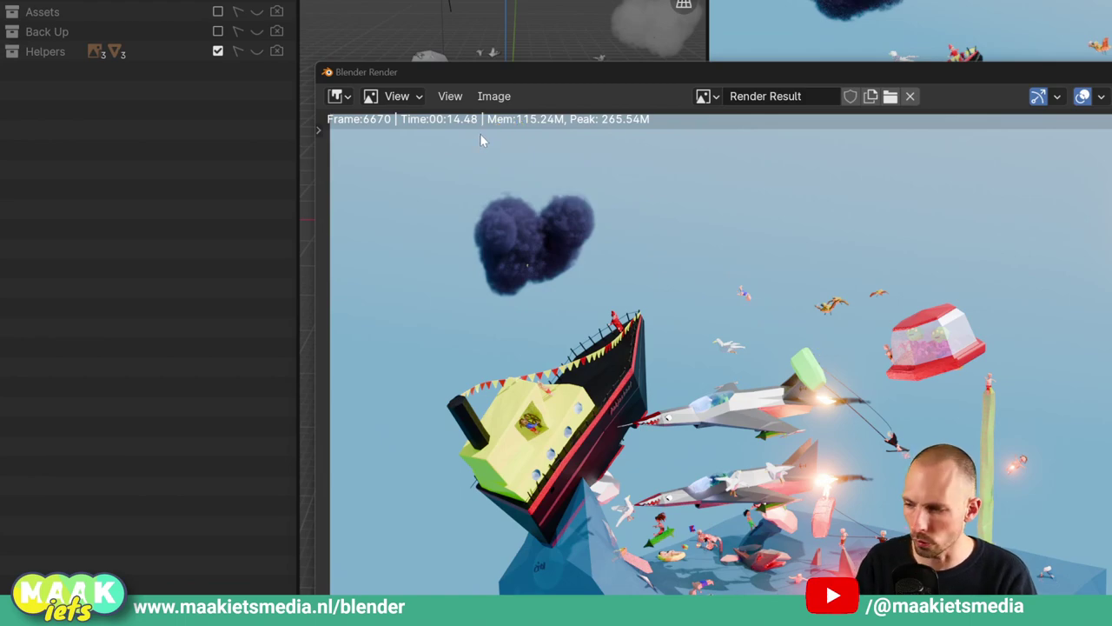
Launch Calculator via the 'rekenmachine' search and multiply 7300 frames by 15 seconds
{"action": "key", "text": "super"}
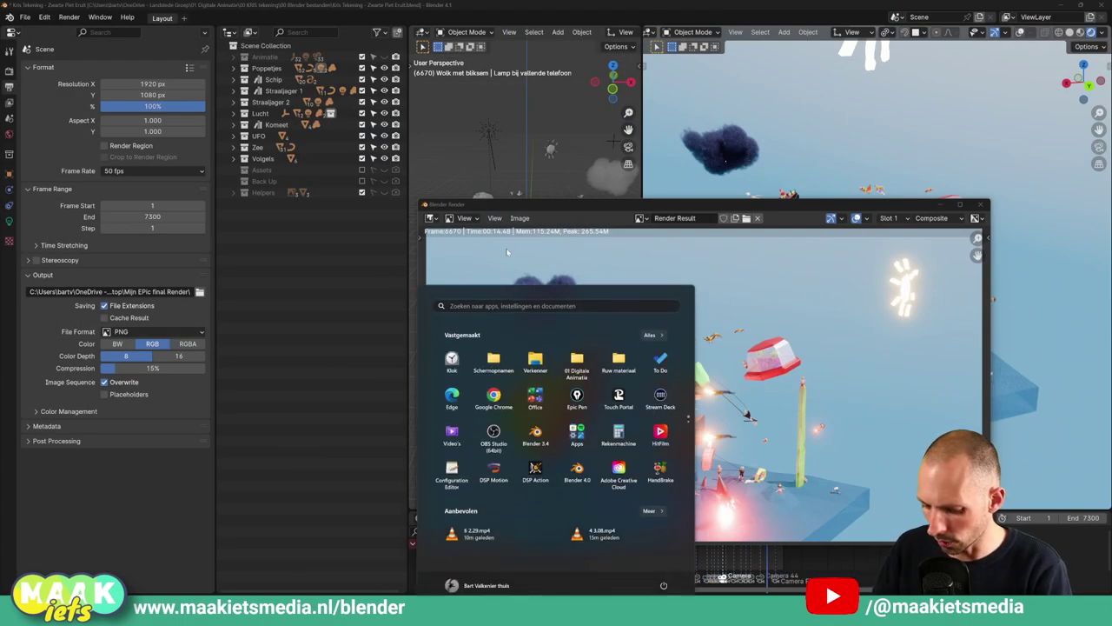
{"action": "type", "text": "rekenmachine"}
{"action": "key", "text": "Return"}
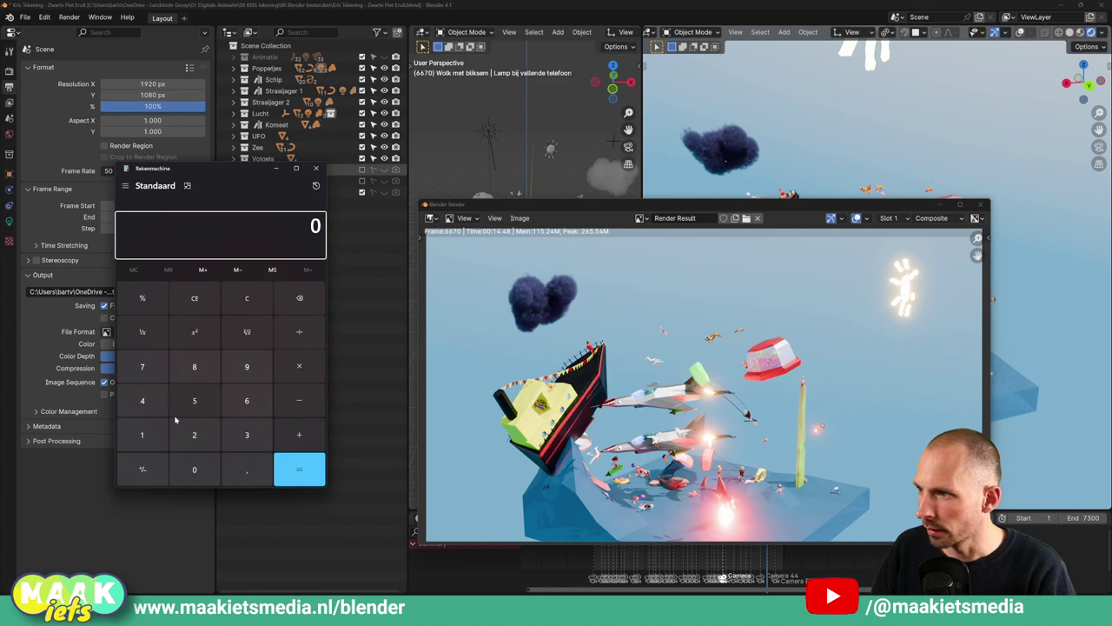
{"action": "type", "text": "7.300"}
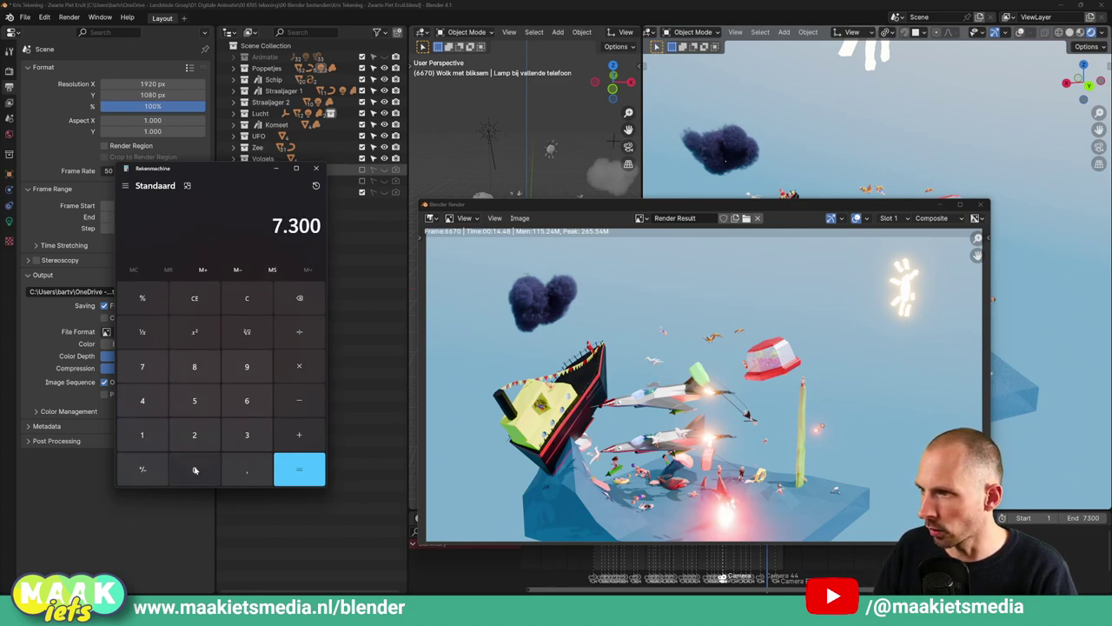
{"action": "key", "text": "Return"}
{"action": "type", "text": "*15"}
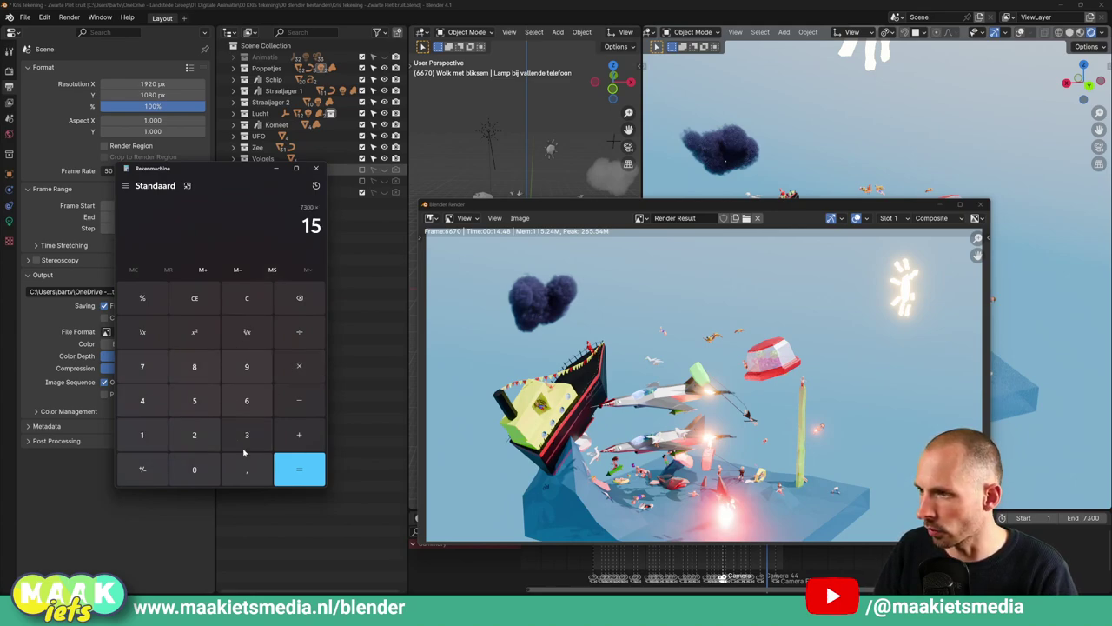
{"action": "key", "text": "Return"}
Divide the total by 60 twice to convert seconds to hours
{"action": "left_click", "coordinate": [299, 331]}
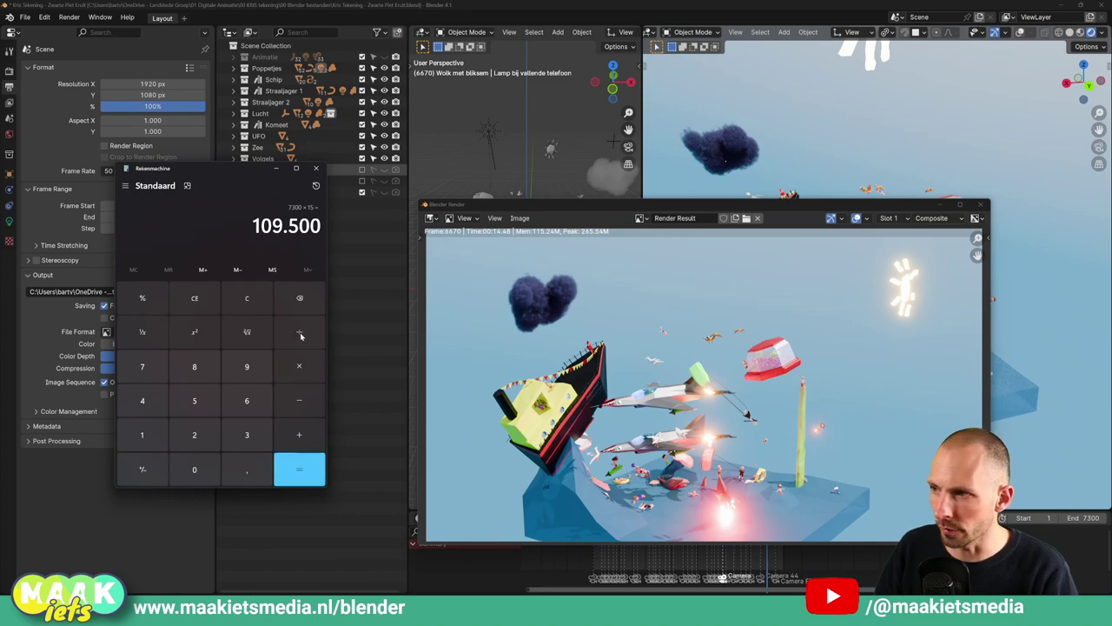
{"action": "left_click", "coordinate": [247, 399]}
{"action": "left_click", "coordinate": [195, 469]}
{"action": "left_click", "coordinate": [303, 473]}
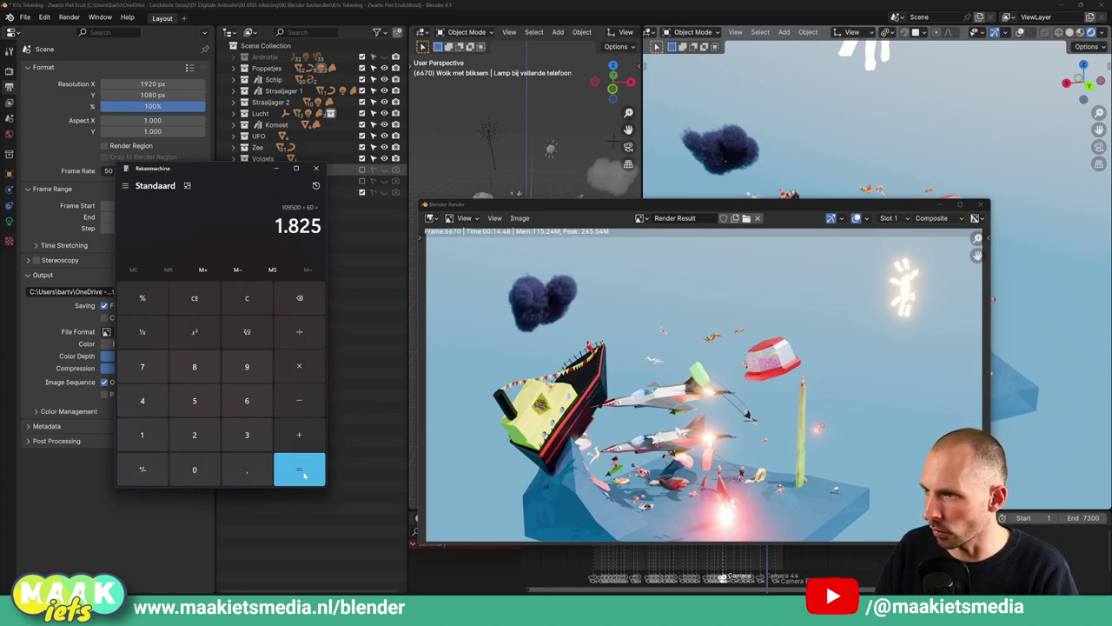
{"action": "left_click", "coordinate": [250, 402]}
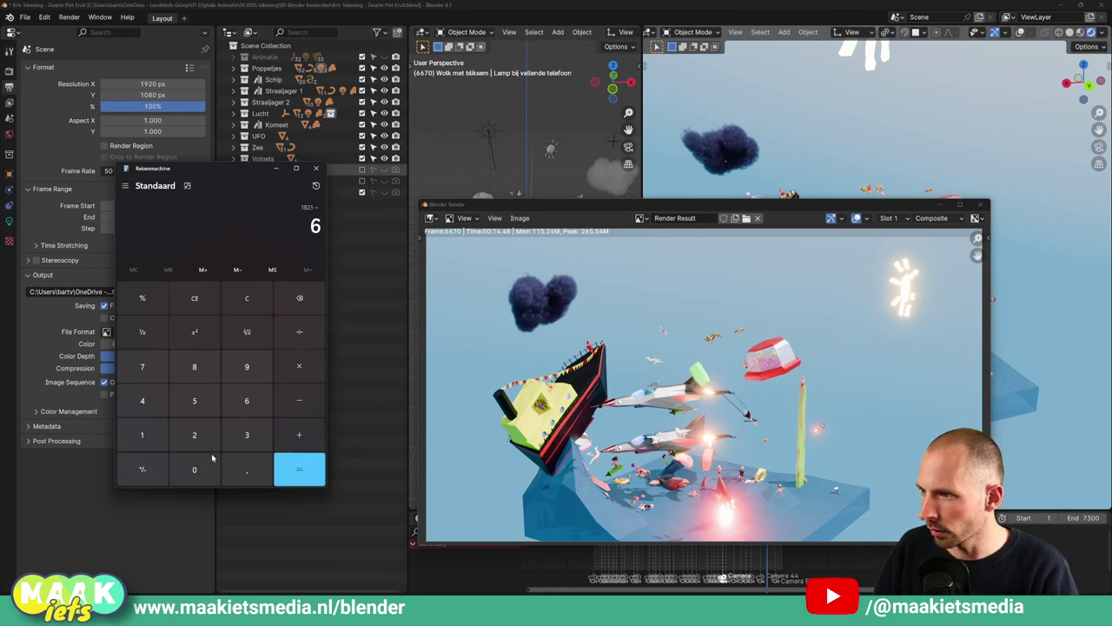
{"action": "left_click", "coordinate": [195, 469]}
{"action": "left_click", "coordinate": [295, 469]}
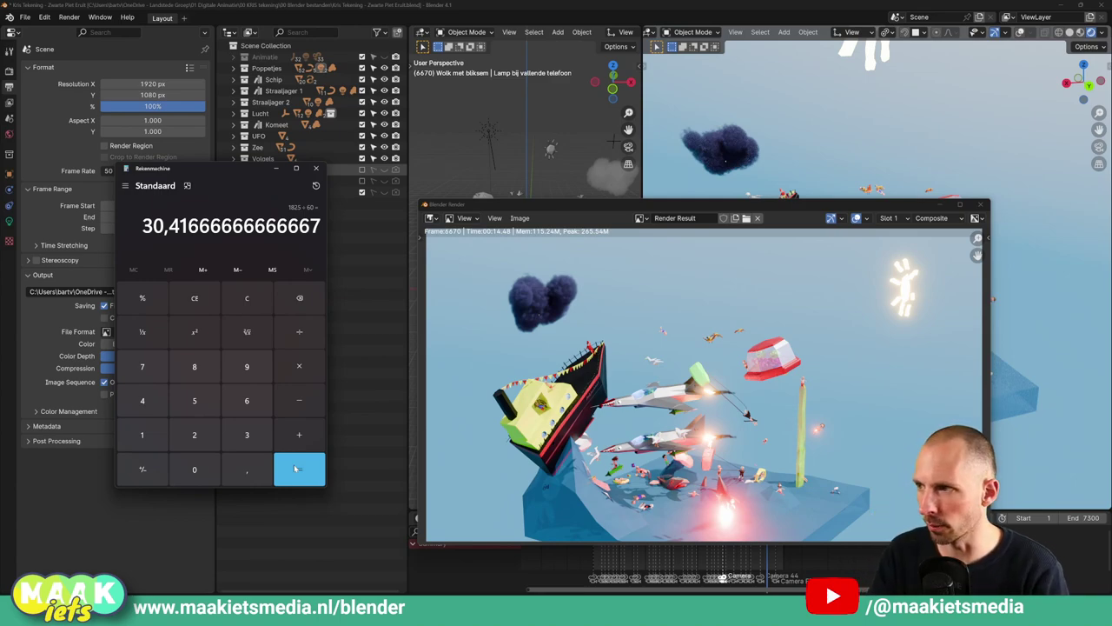
Halve the hours to about 15.2 and close Calculator
{"action": "left_click", "coordinate": [299, 332]}
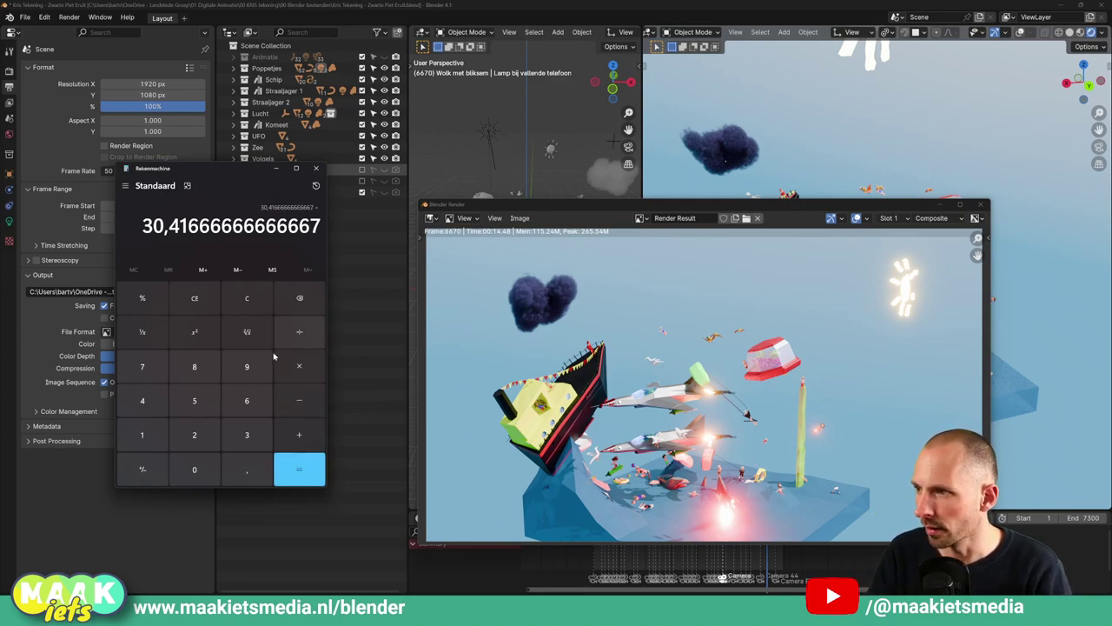
{"action": "left_click", "coordinate": [195, 434]}
{"action": "left_click", "coordinate": [305, 474]}
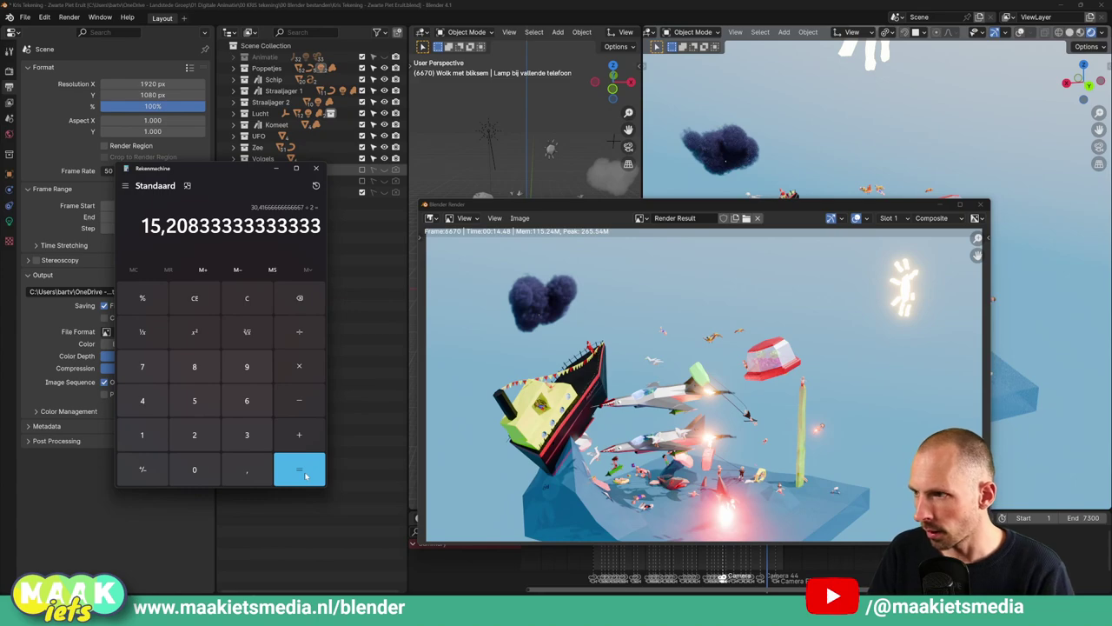
{"action": "left_click", "coordinate": [316, 168]}
Close the render result window and scroll through the SheepIt home page statistics
{"action": "left_click", "coordinate": [981, 207]}
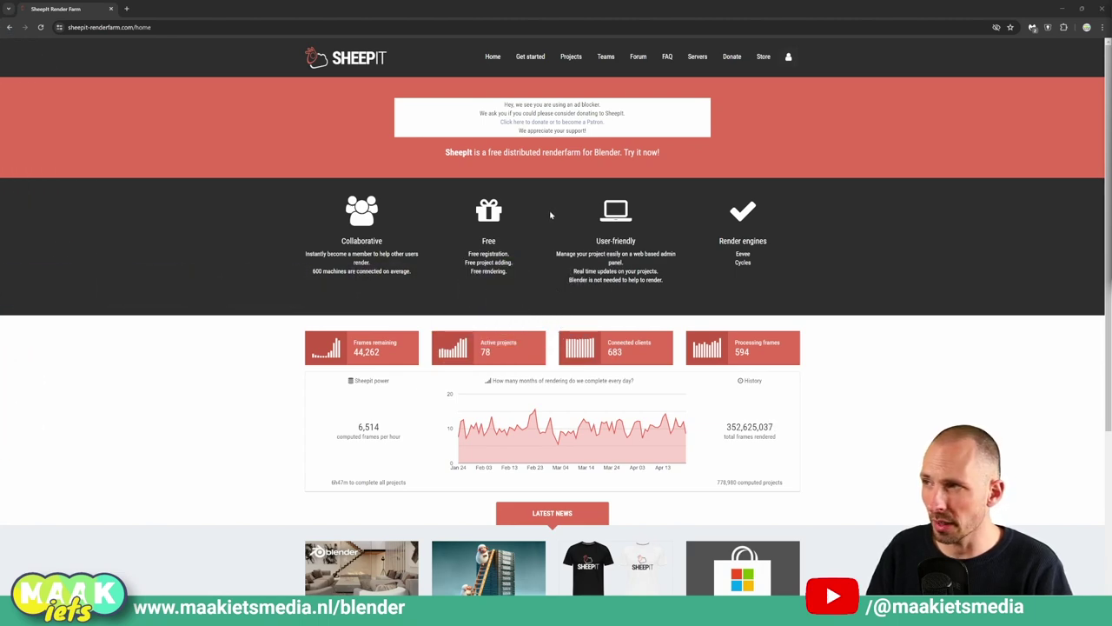
{"action": "scroll", "coordinate": [385, 175], "scroll_direction": "down", "scroll_amount": 2}
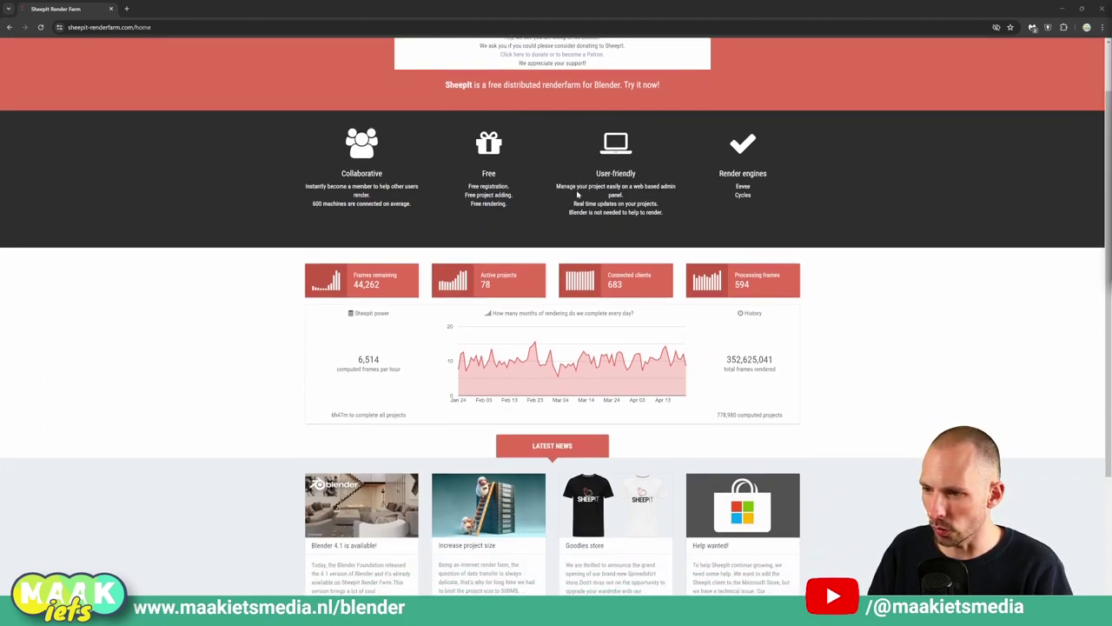
{"action": "scroll", "coordinate": [577, 195], "scroll_direction": "up", "scroll_amount": 2}
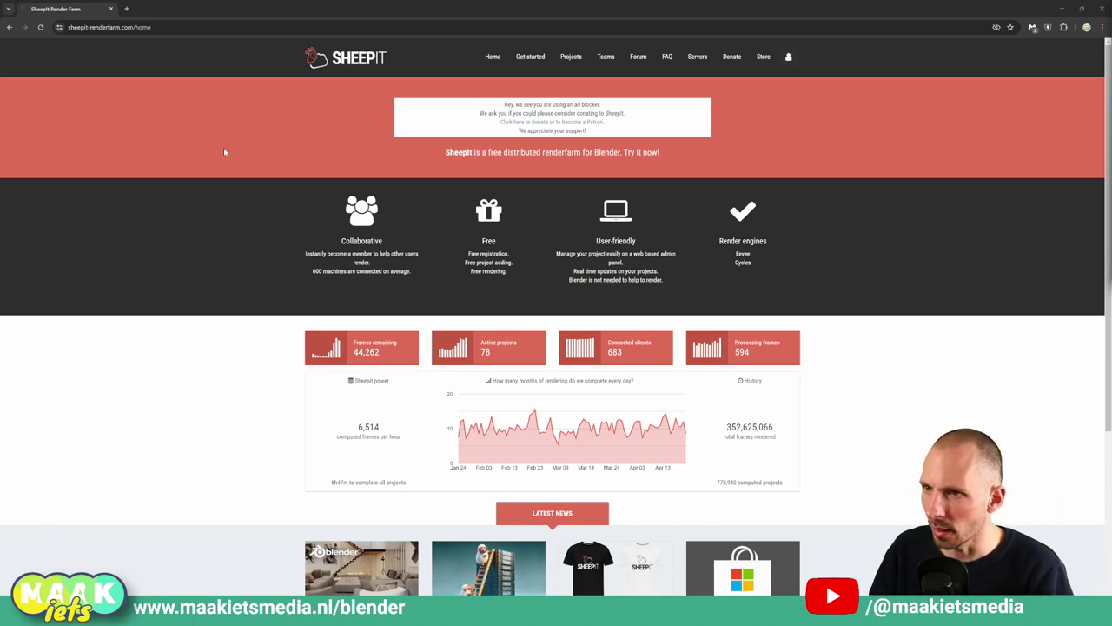
{"action": "left_click", "coordinate": [788, 57]}
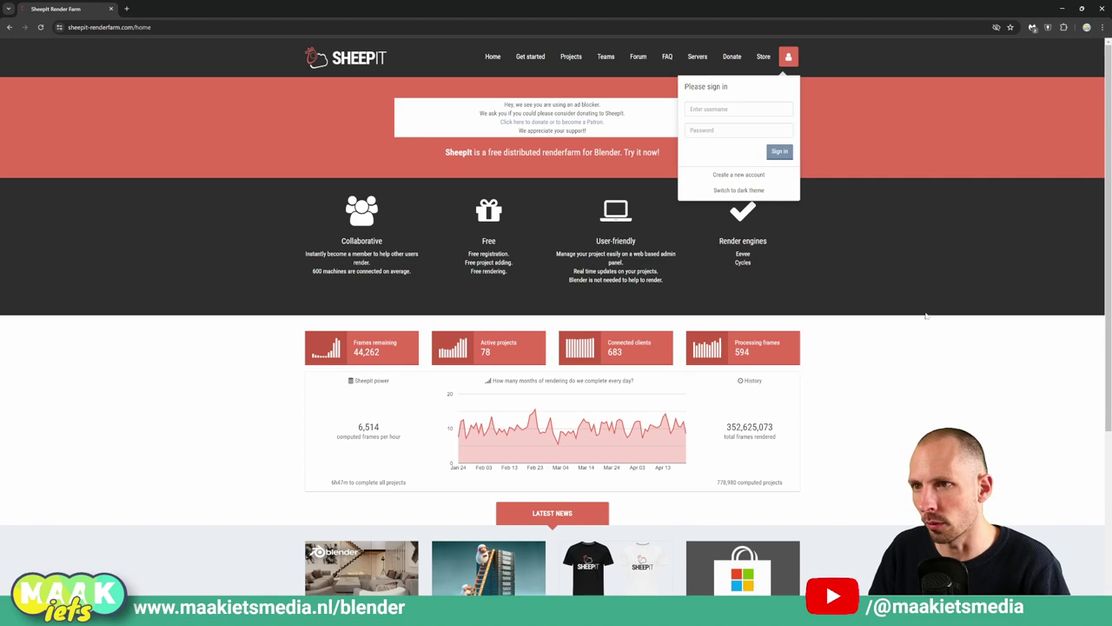
{"action": "left_click", "coordinate": [937, 361]}
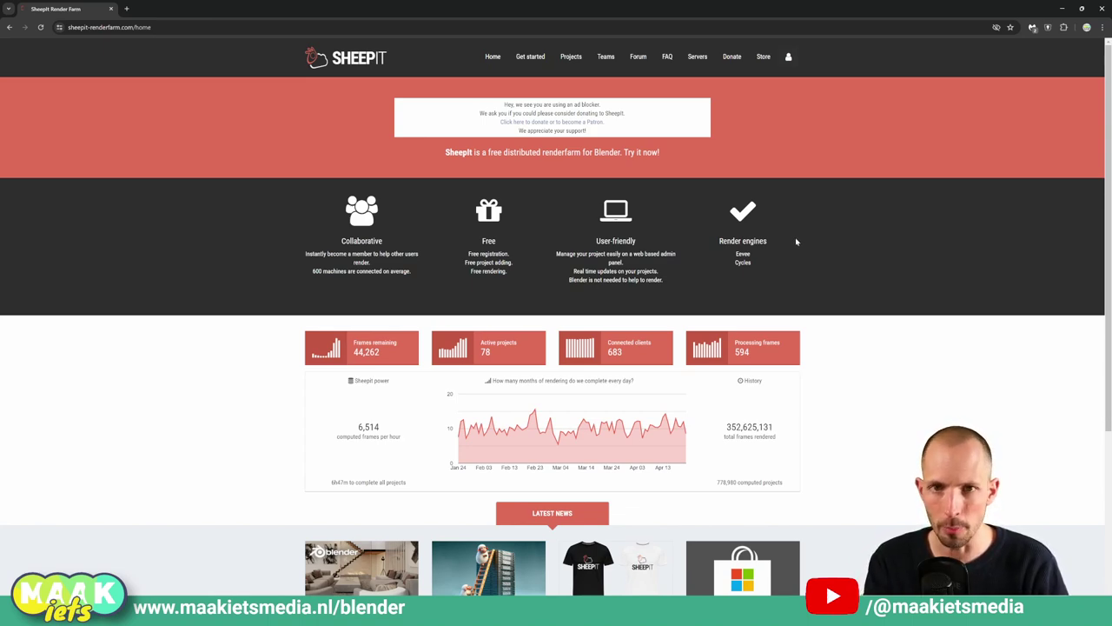
{"action": "scroll", "coordinate": [875, 295], "scroll_direction": "down", "scroll_amount": 2}
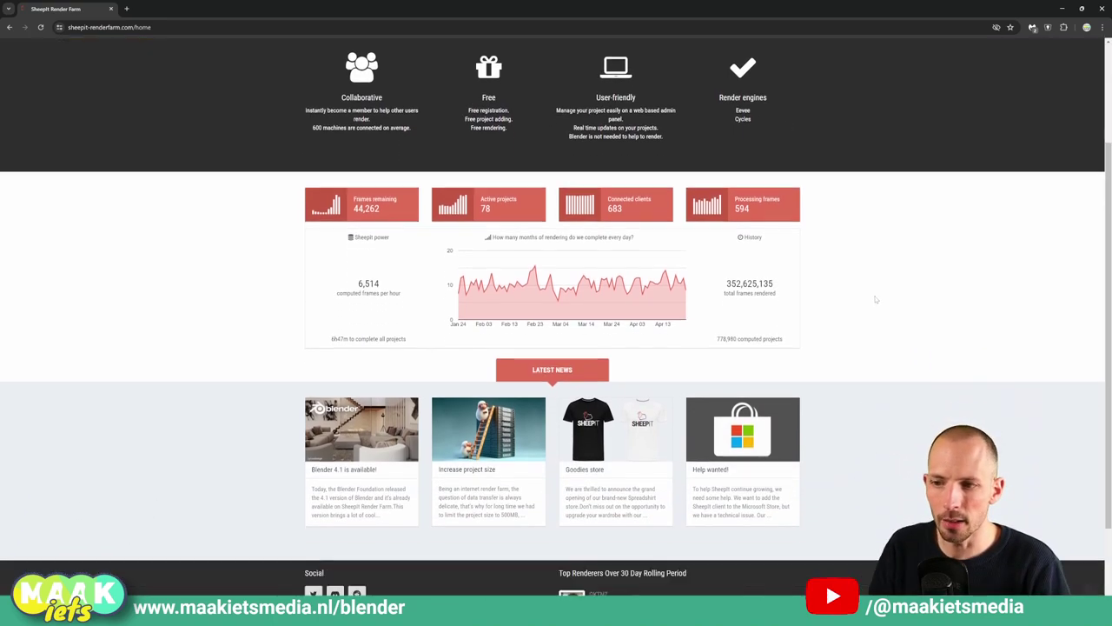
{"action": "scroll", "coordinate": [874, 298], "scroll_direction": "up", "scroll_amount": 2}
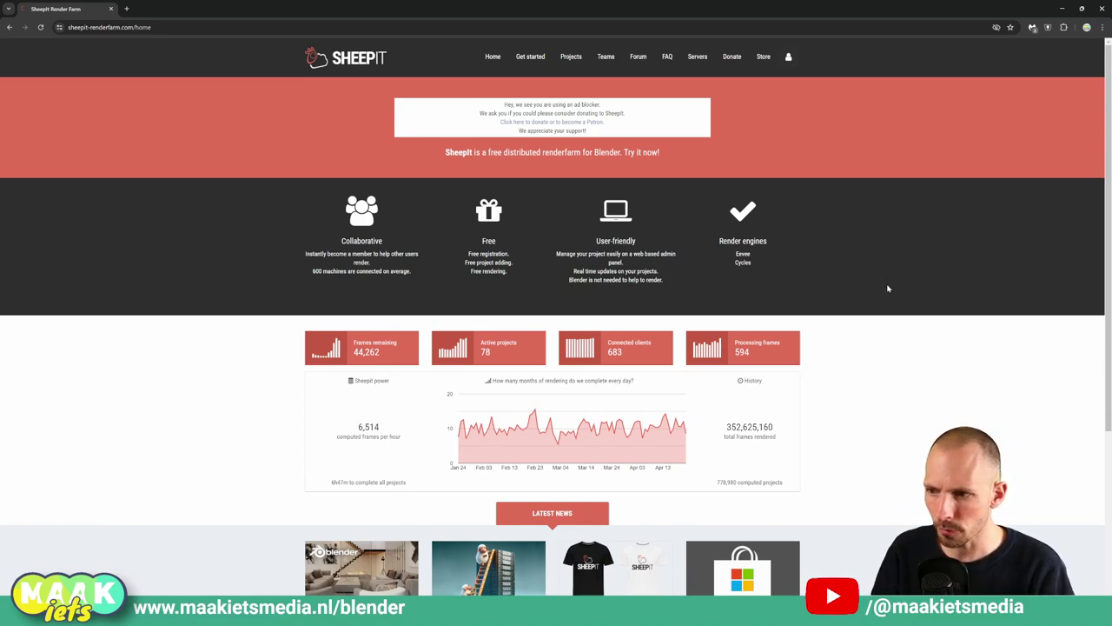
{"action": "scroll", "coordinate": [889, 289], "scroll_direction": "down", "scroll_amount": 2}
{"action": "scroll", "coordinate": [888, 289], "scroll_direction": "up", "scroll_amount": 2}
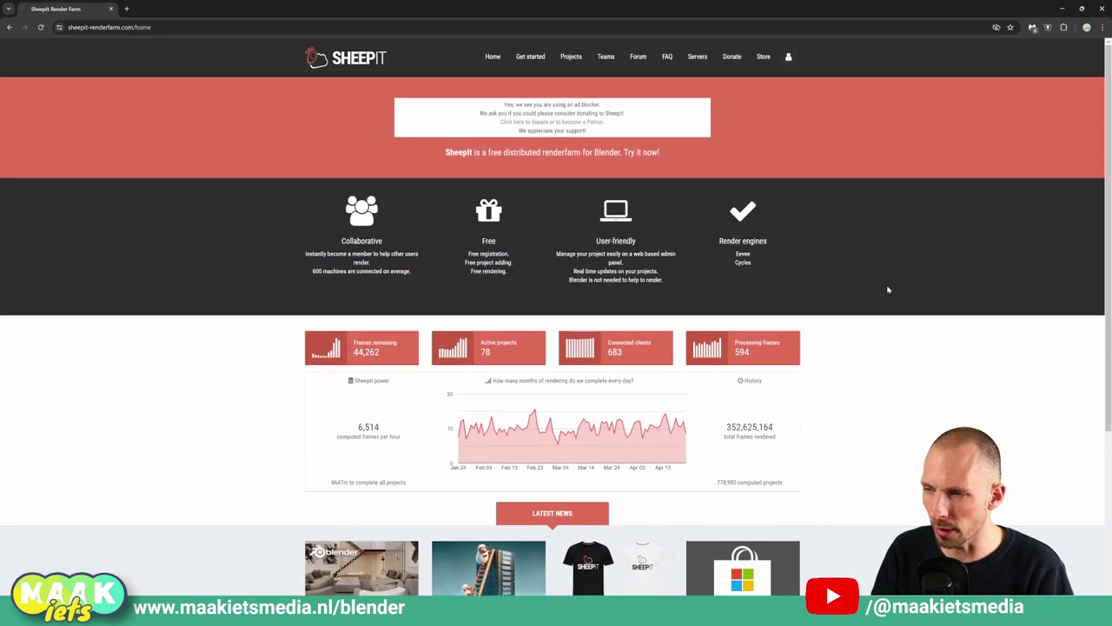